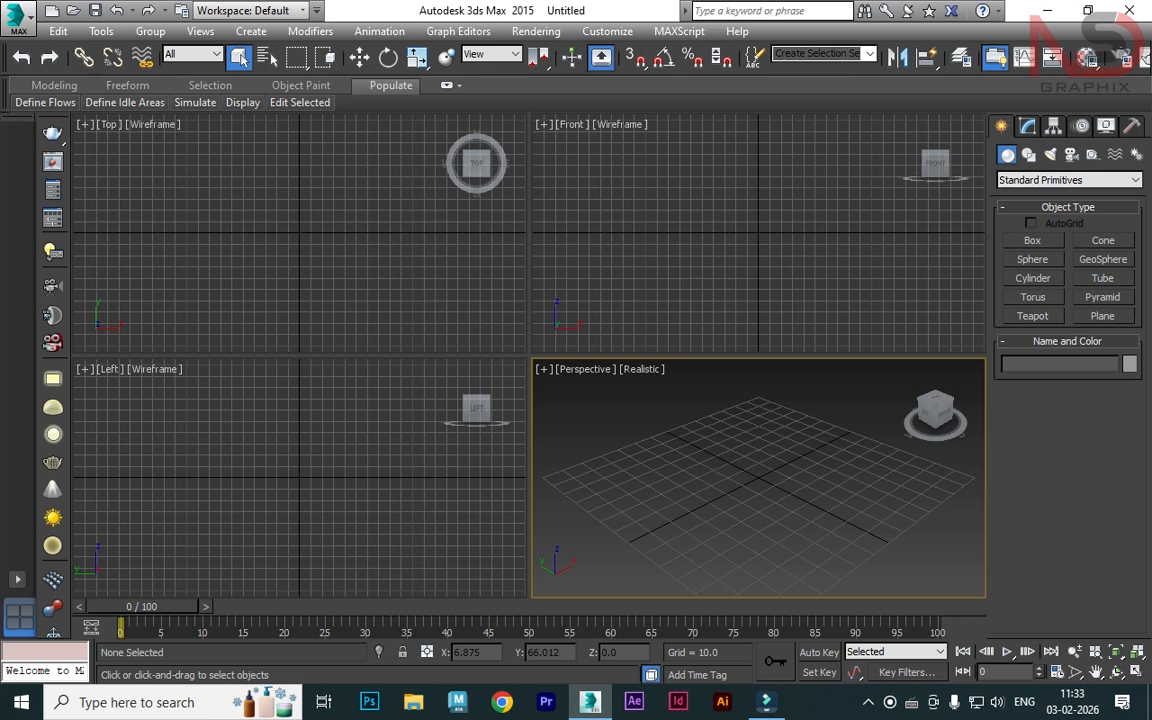
- Draw an open line with three corner points and one bend in the maximized Front viewport
click(790, 328)
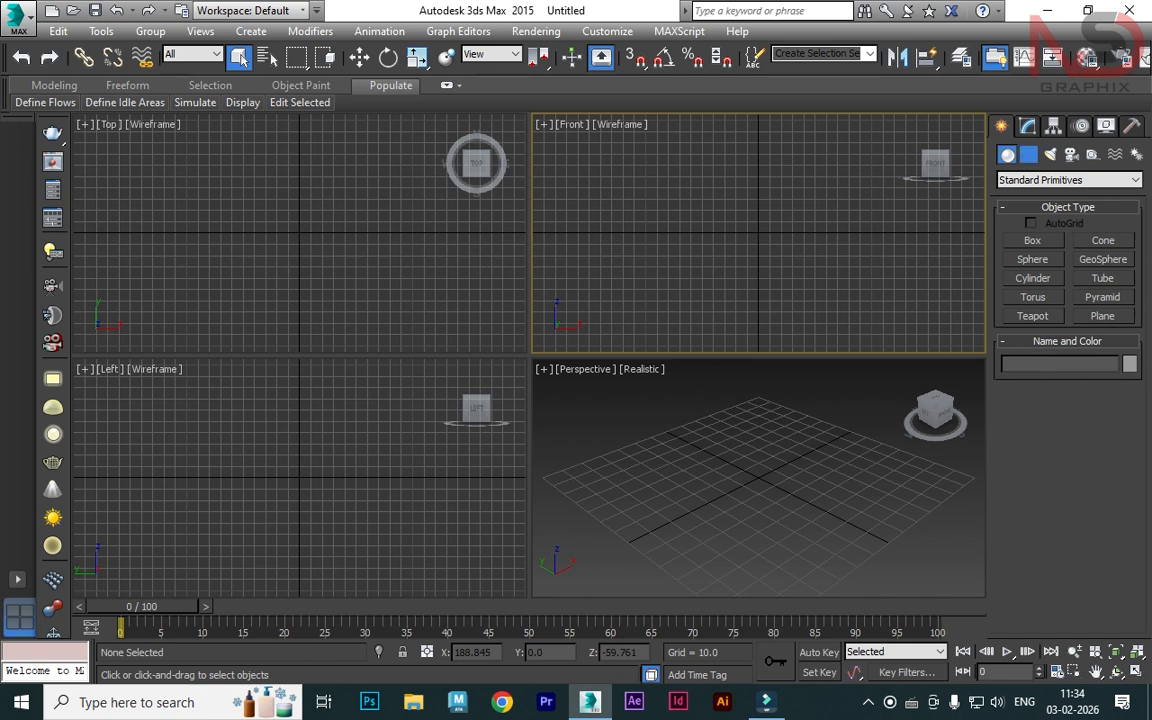
click(1029, 155)
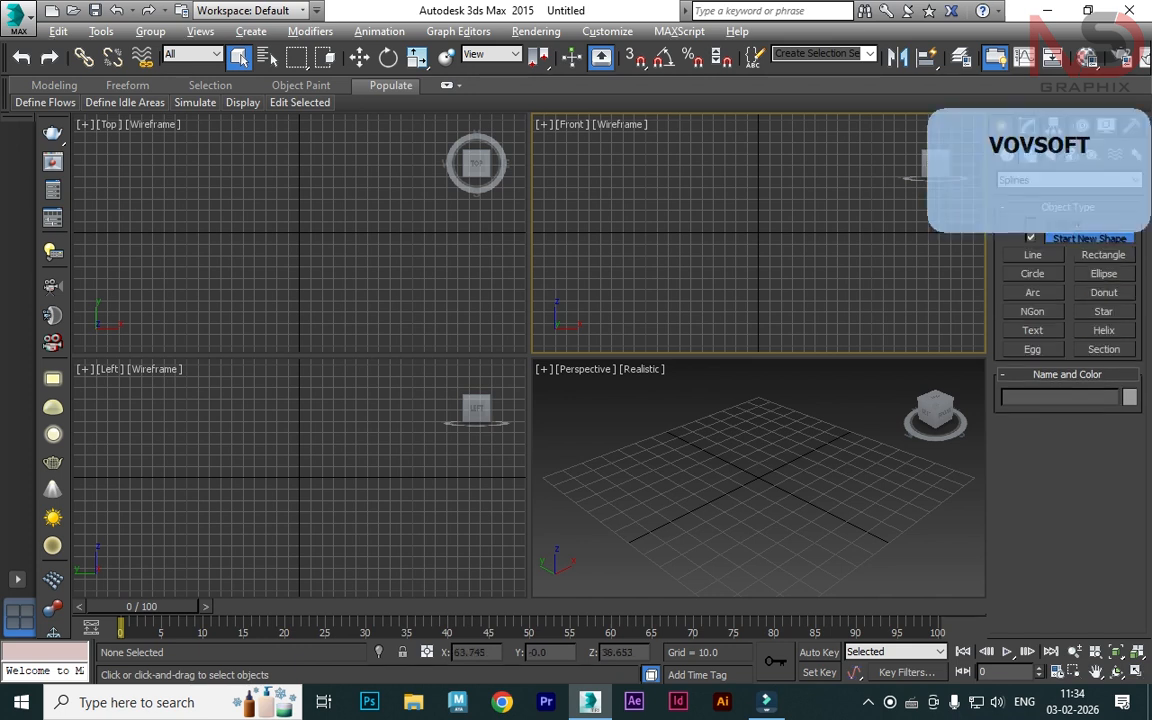
key(alt+w)
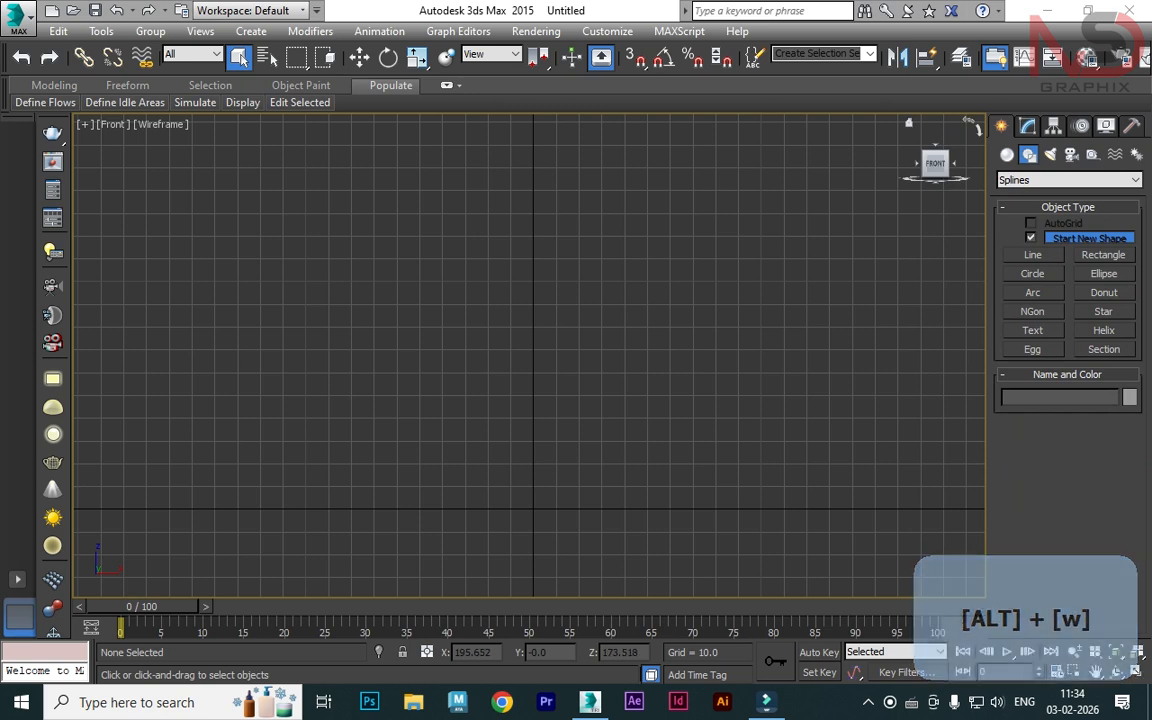
click(1033, 255)
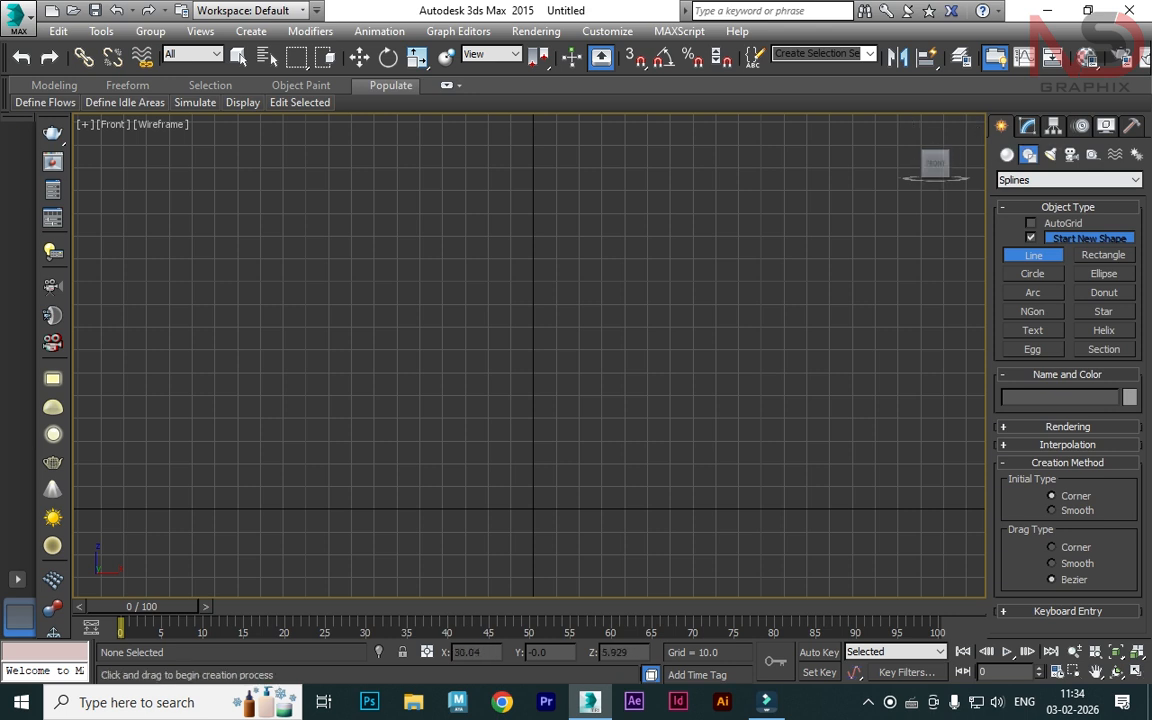
click(599, 493)
click(667, 311)
click(564, 187)
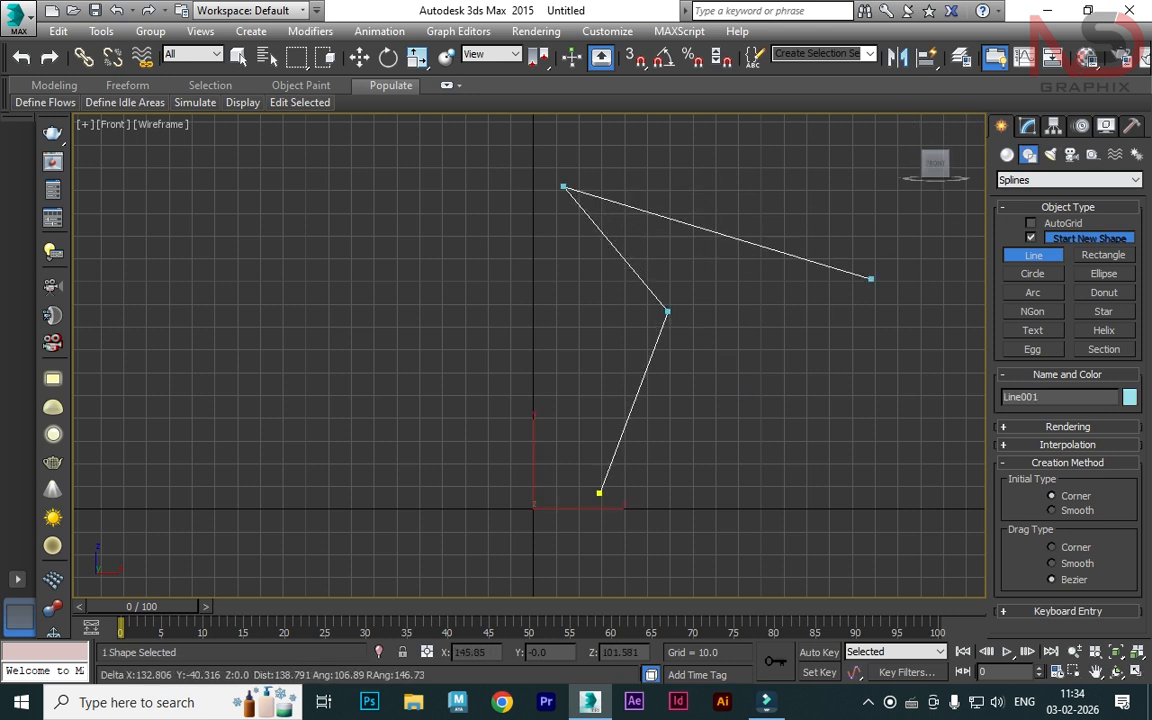
right_click(785, 250)
right_click(777, 256)
click(1028, 126)
click(1002, 126)
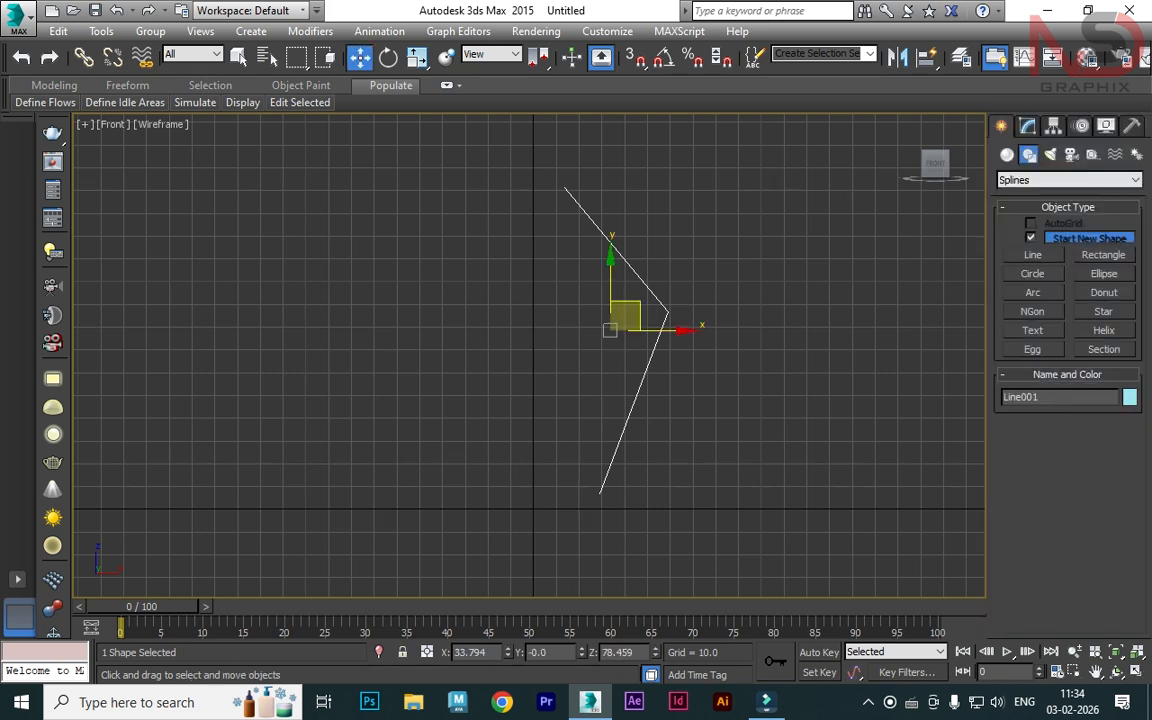
- Set the line's radial rendering thickness to about 1.826 while working in the maximized Perspective viewport
click(1028, 126)
click(1065, 359)
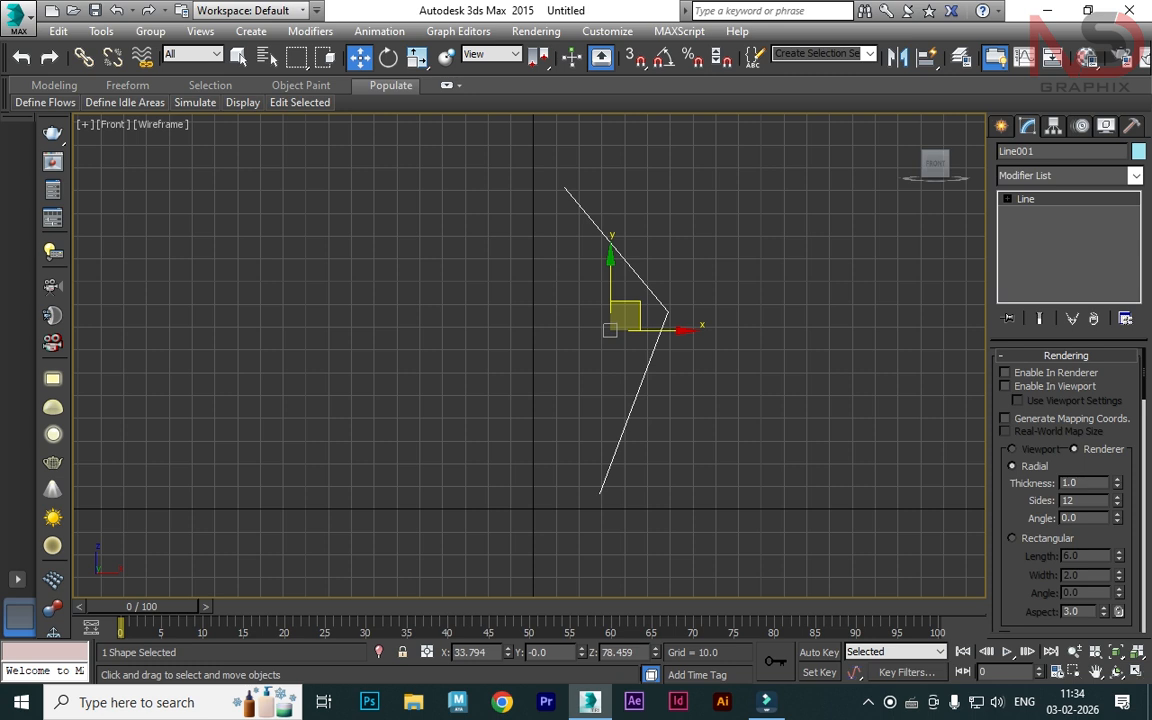
key(alt+w)
alt+middle_click(700, 470)
key(alt+w)
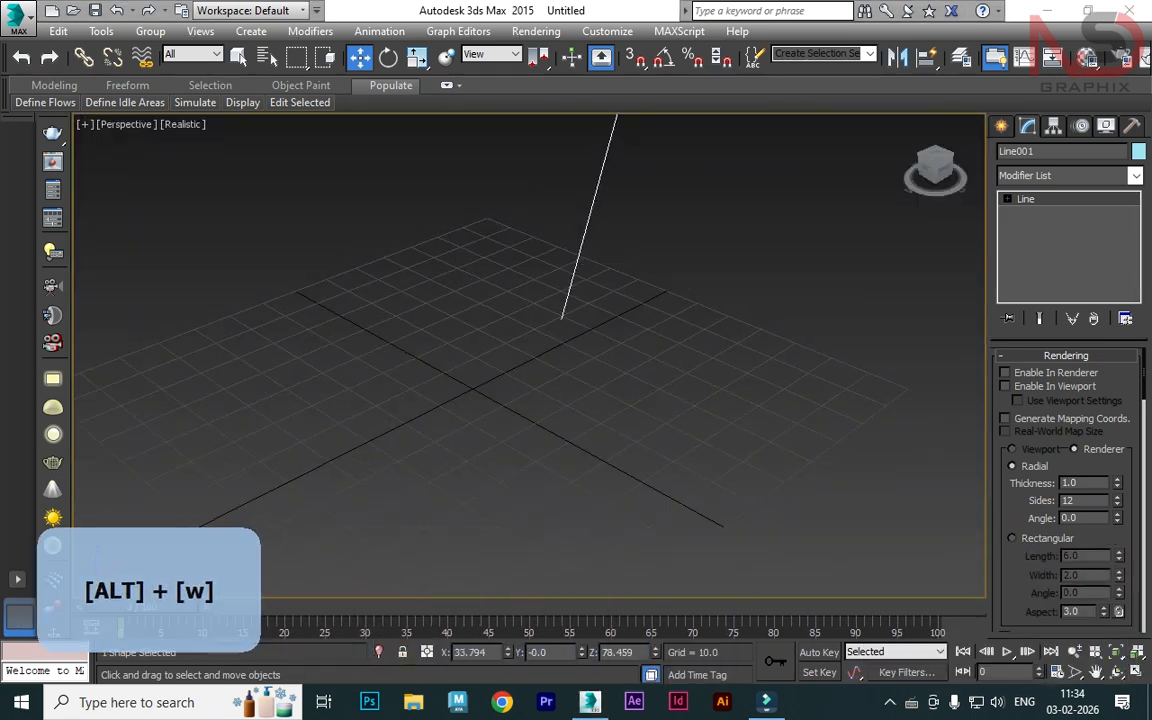
middle_drag(594, 156, 594, 376)
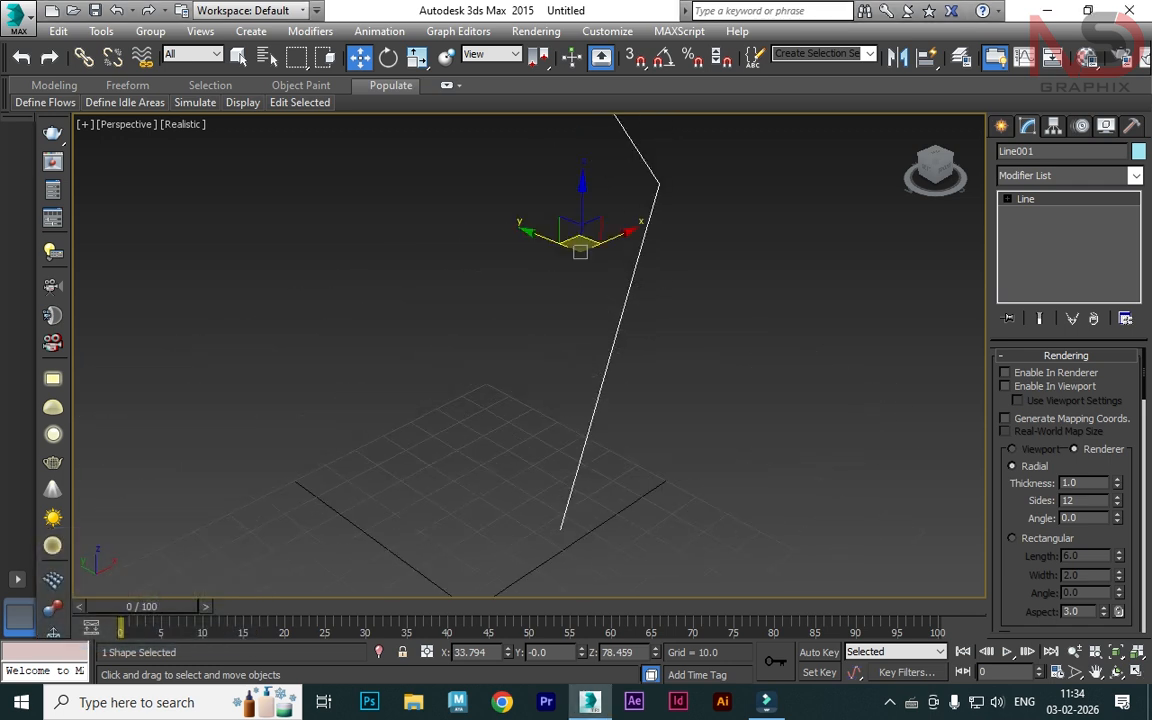
drag(1117, 483, 1117, 436)
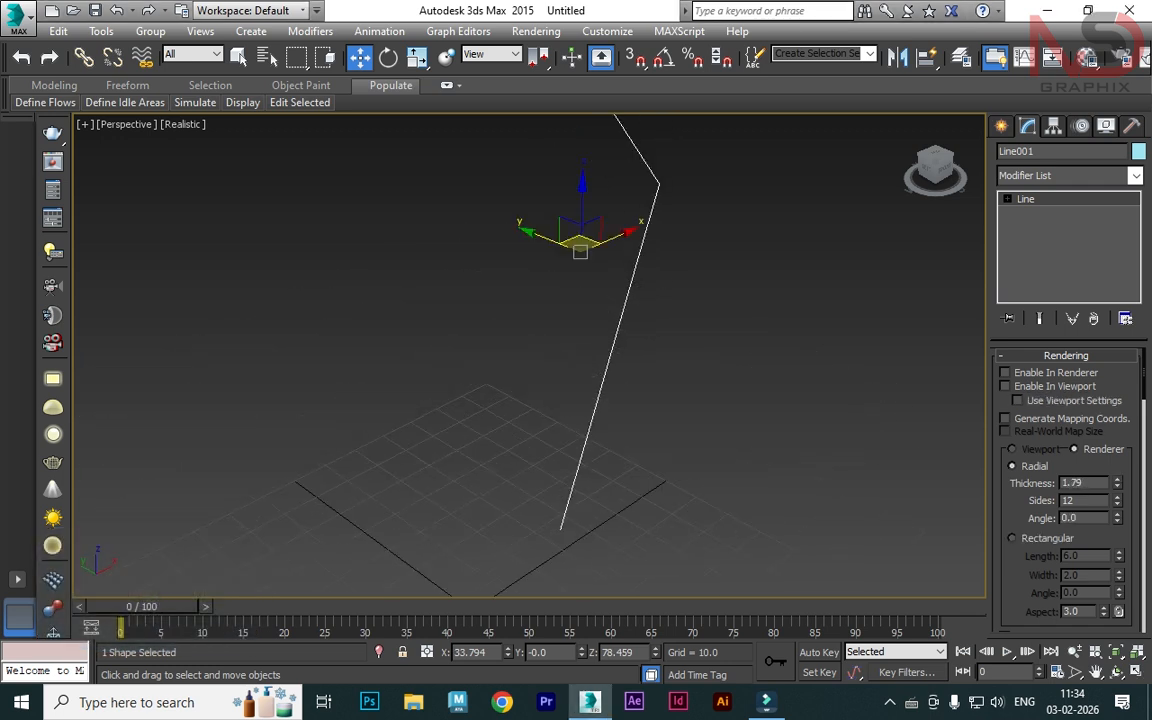
middle_drag(712, 312, 706, 412)
alt+middle_drag(575, 352, 600, 355)
click(1117, 480)
click(1117, 480)
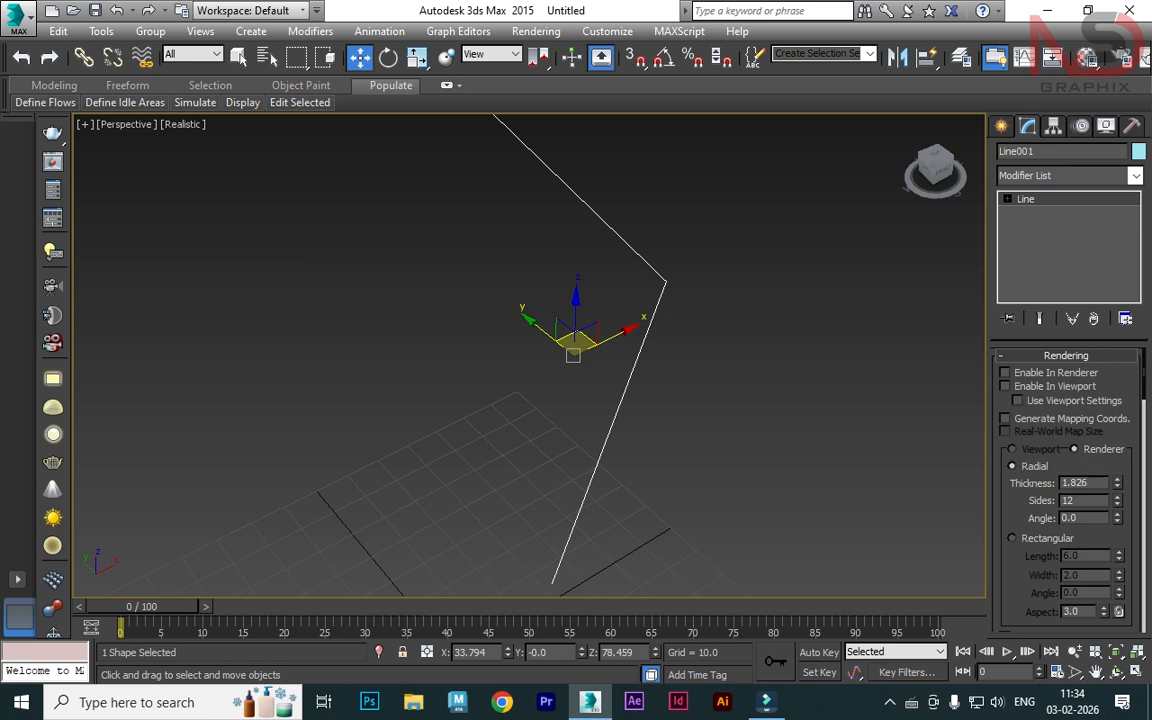
- Make the line's thickness display both in the viewport and in the renderer
click(1005, 386)
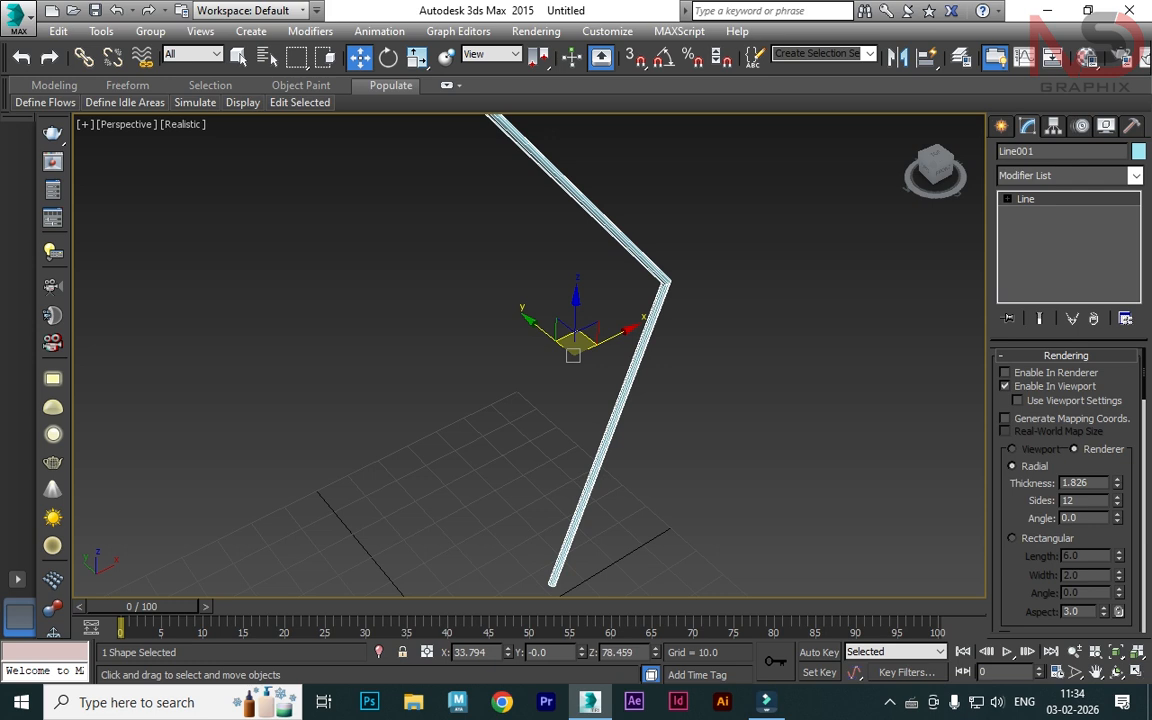
scroll(766, 384, down, 3)
click(1005, 373)
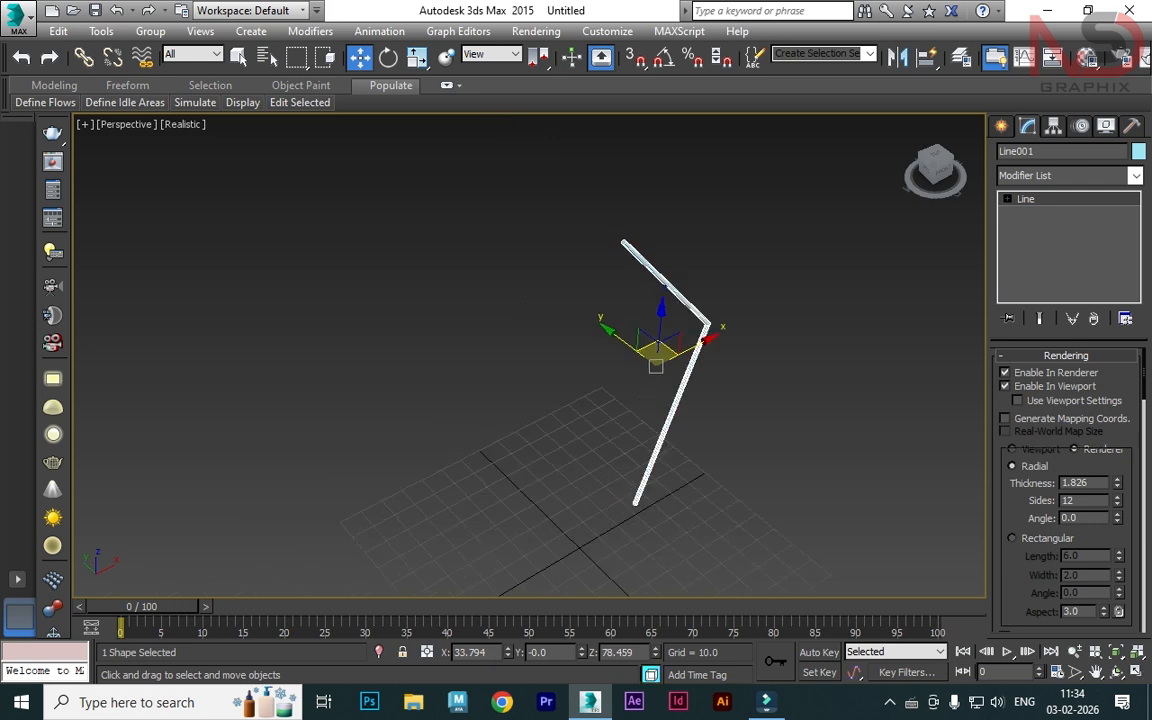
scroll(680, 294, up, 5)
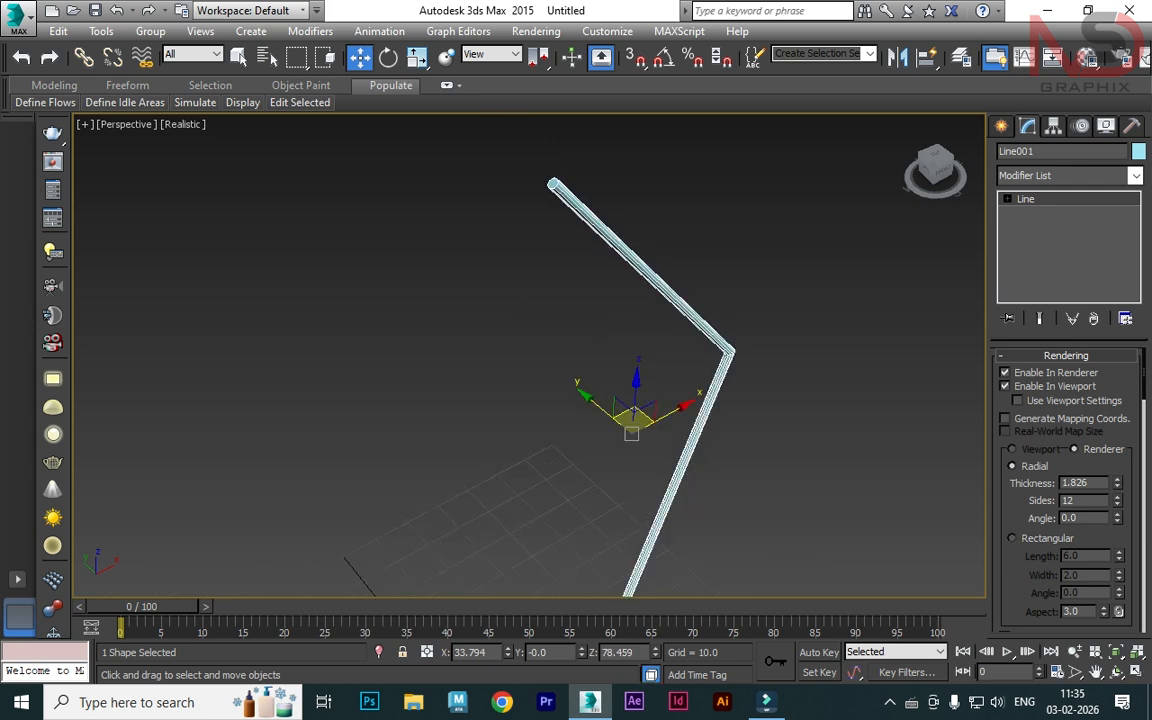
- Set the line's radial cross-section to a thickness of about 5.368, 20 sides and an angle of 0
scroll(680, 294, down, 5)
drag(1117, 483, 1117, 433)
scroll(628, 240, up, 5)
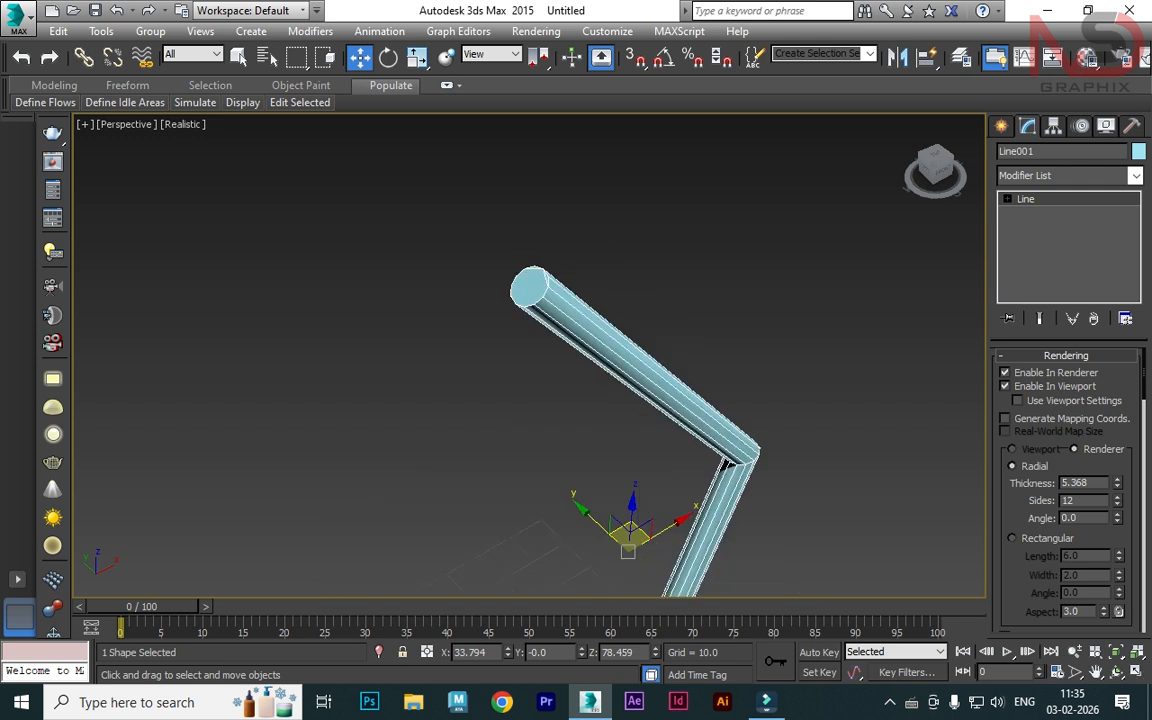
alt+middle_drag(628, 240, 638, 290)
scroll(585, 368, up, 2)
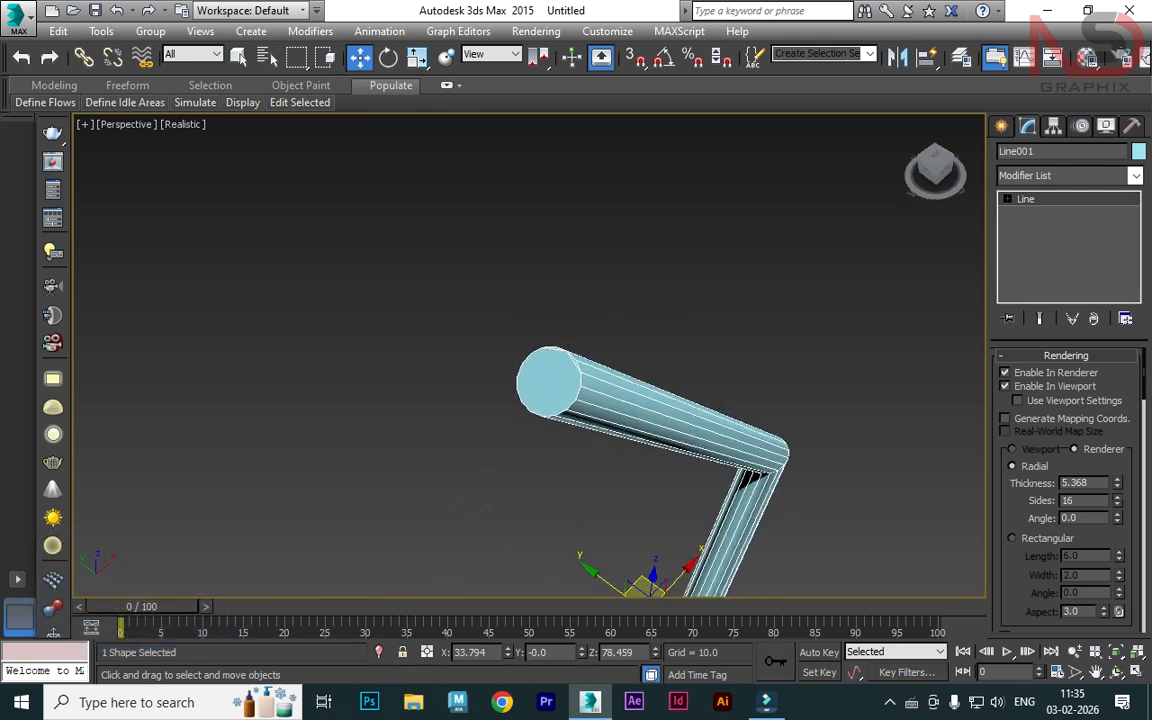
drag(1117, 500, 1117, 521)
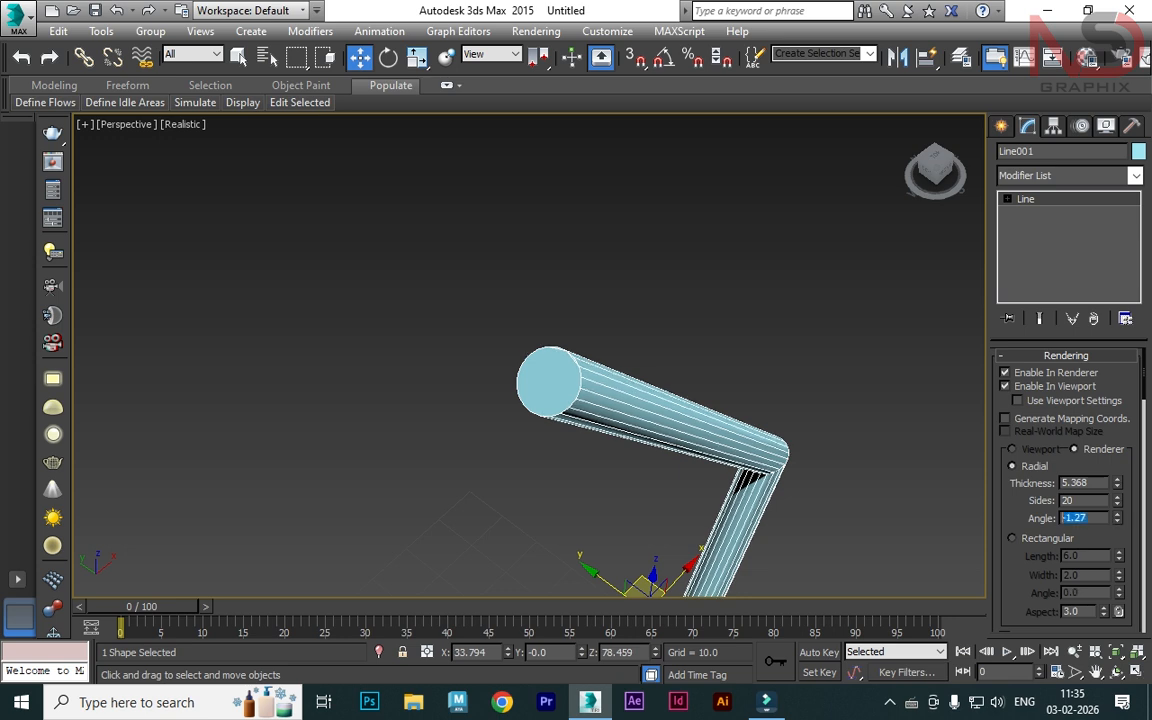
text(0)
key(Return)
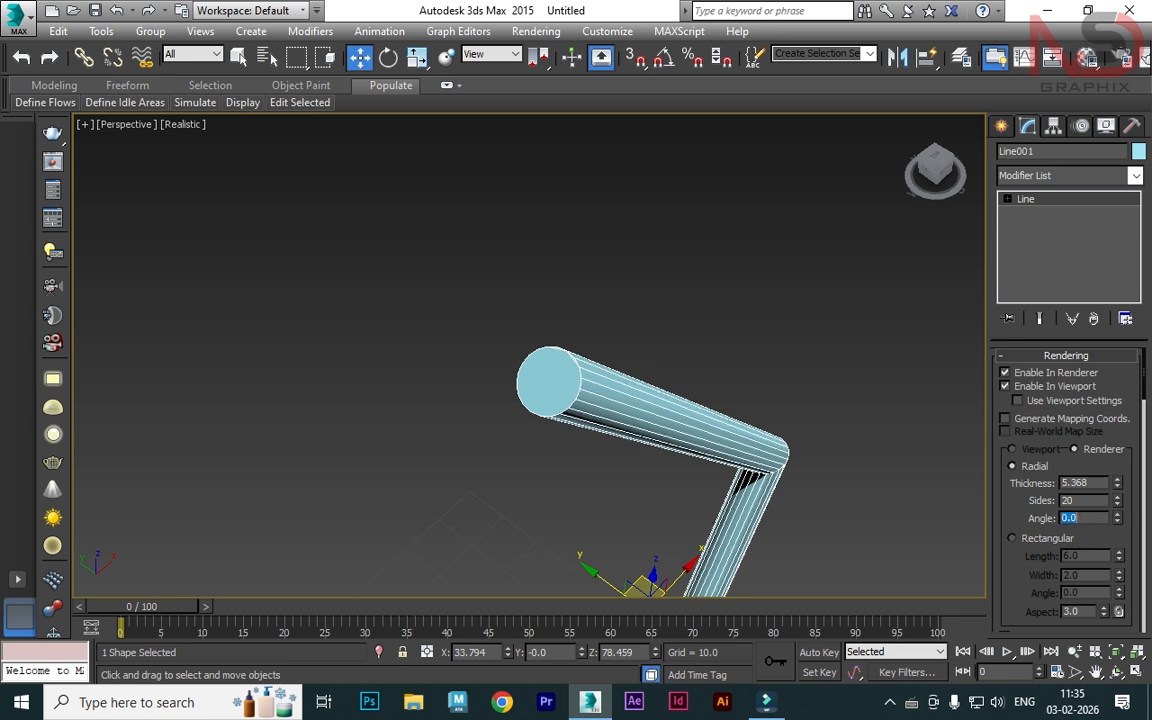
- Switch the line to a rectangular cross-section with a length of about 8.28, width of about 2.9 and angle of 0
click(1012, 538)
middle_drag(622, 440, 602, 407)
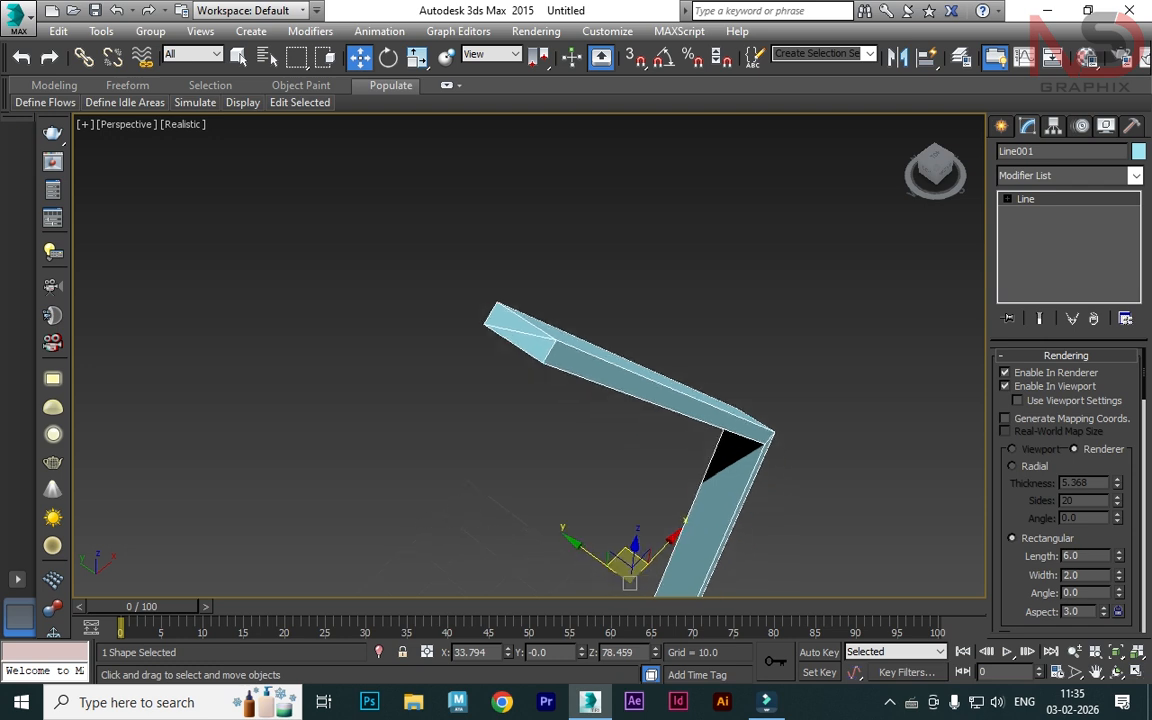
mouse_move(1119, 556)
mouse_down()
mouse_move(1119, 535)
mouse_move(1119, 588)
mouse_move(1119, 555)
mouse_up()
scroll(641, 401, down, 5)
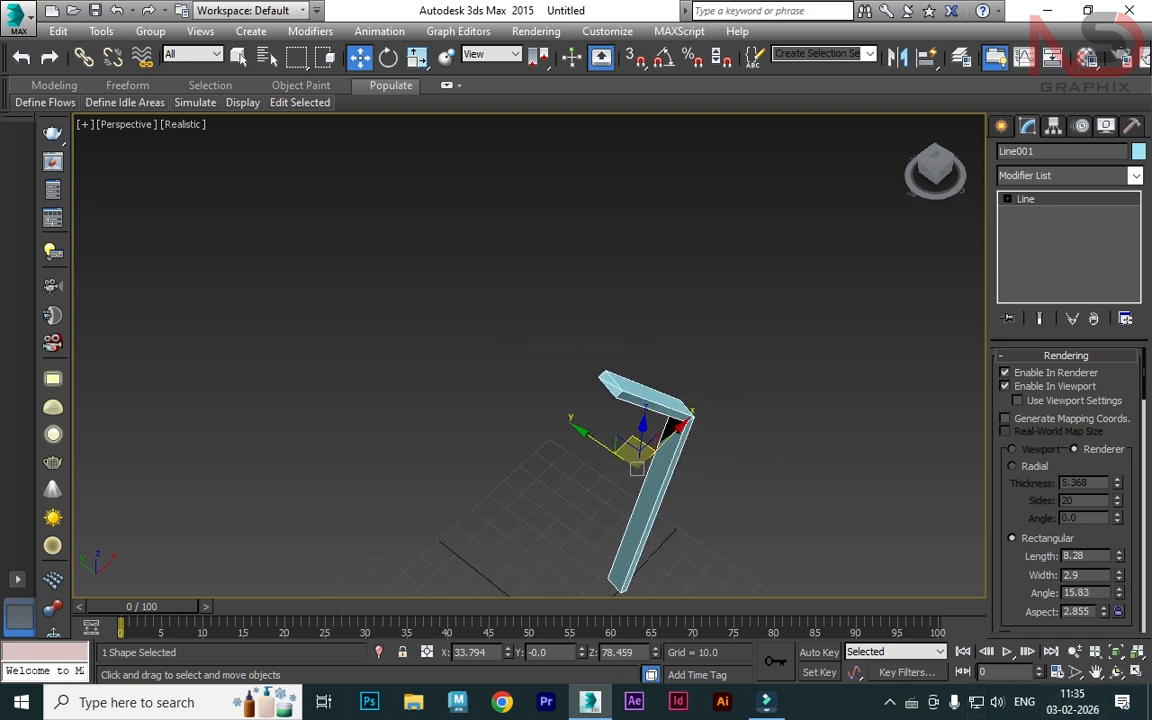
text(0)
key(Return)
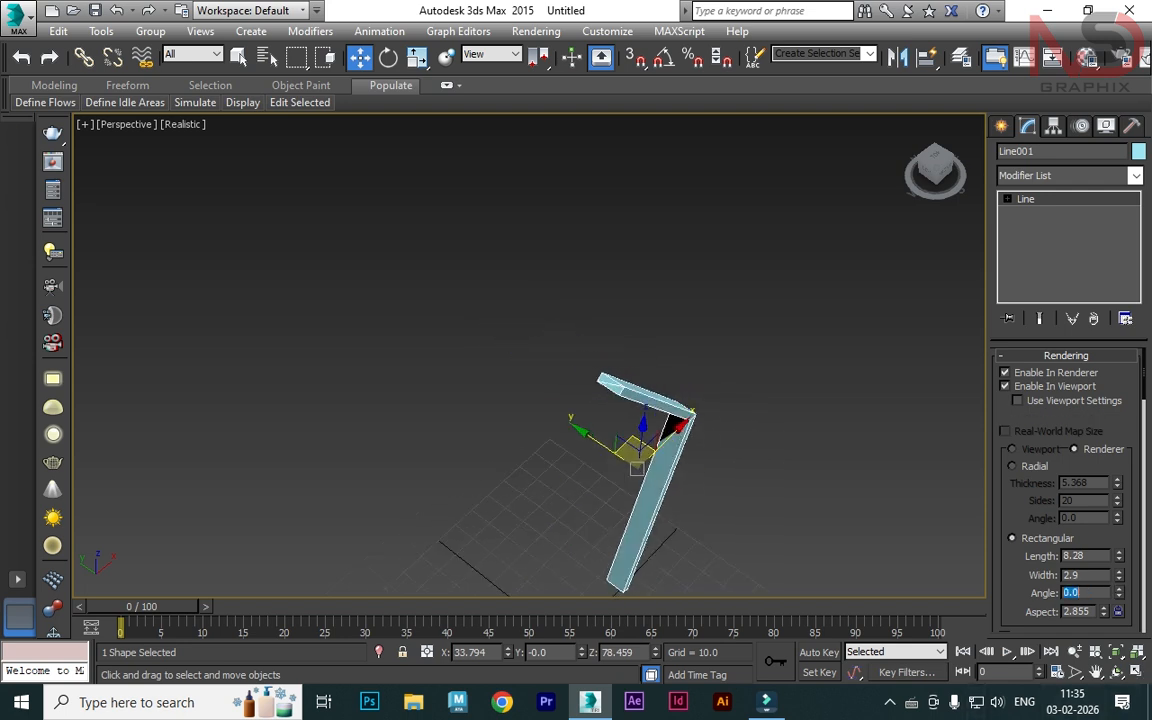
- Try an Auto Smooth threshold of 94 on the rectangular line and undo it
scroll(1066, 470, down, 3)
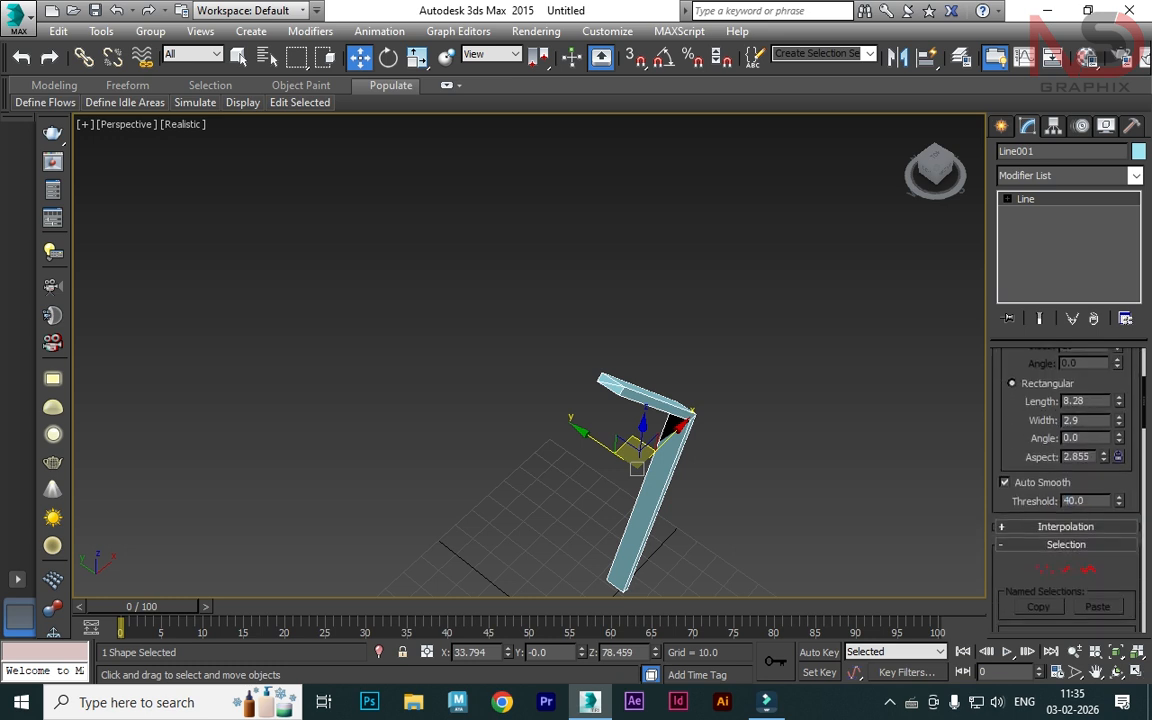
scroll(1066, 450, up, 1)
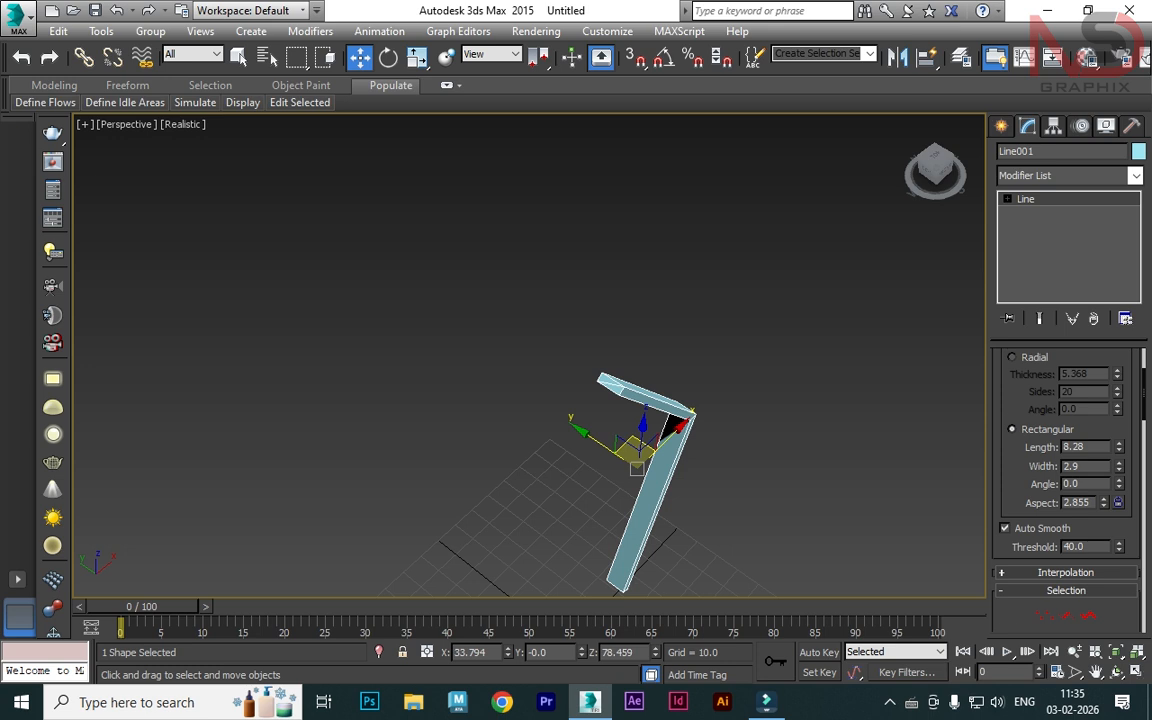
drag(1035, 547, 1035, 535)
drag(1119, 535, 1119, 486)
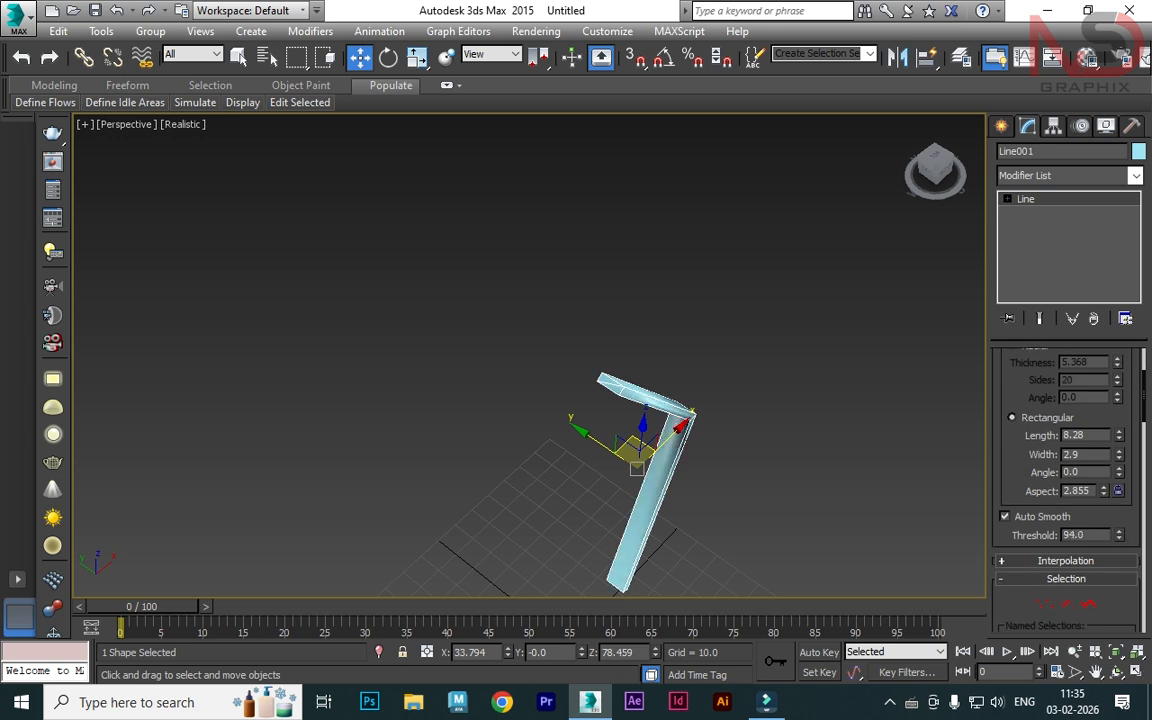
key(ctrl+z)
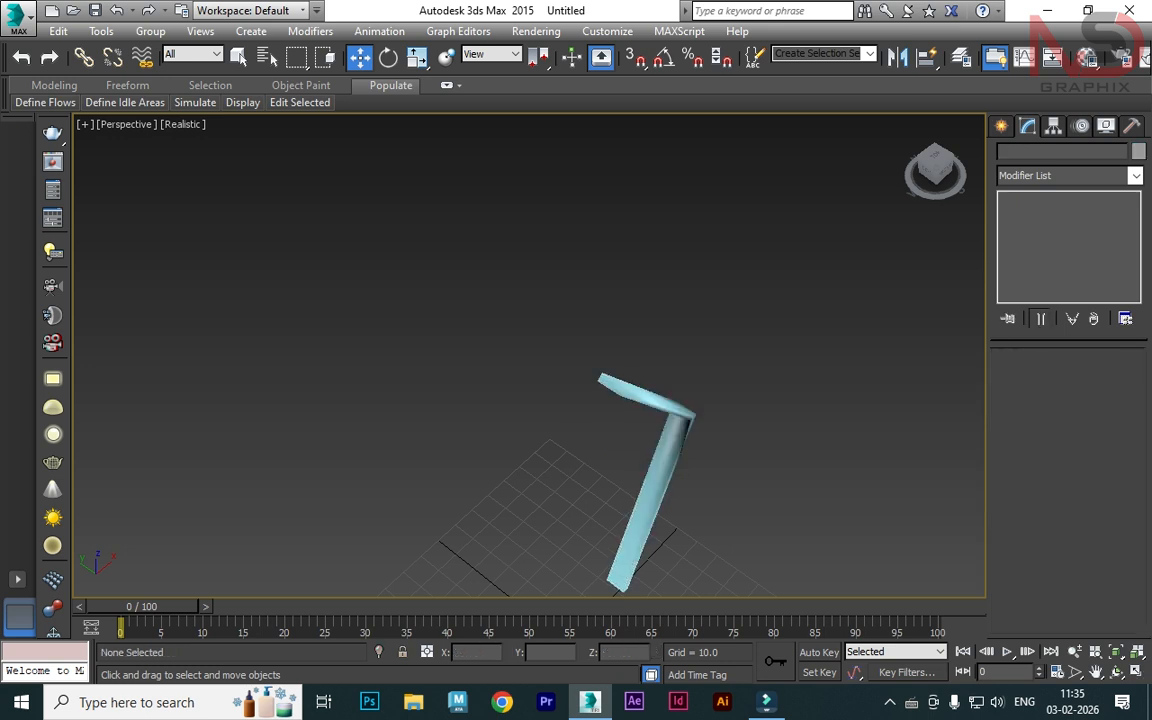
scroll(585, 470, up, 2)
scroll(1066, 480, up, 2)
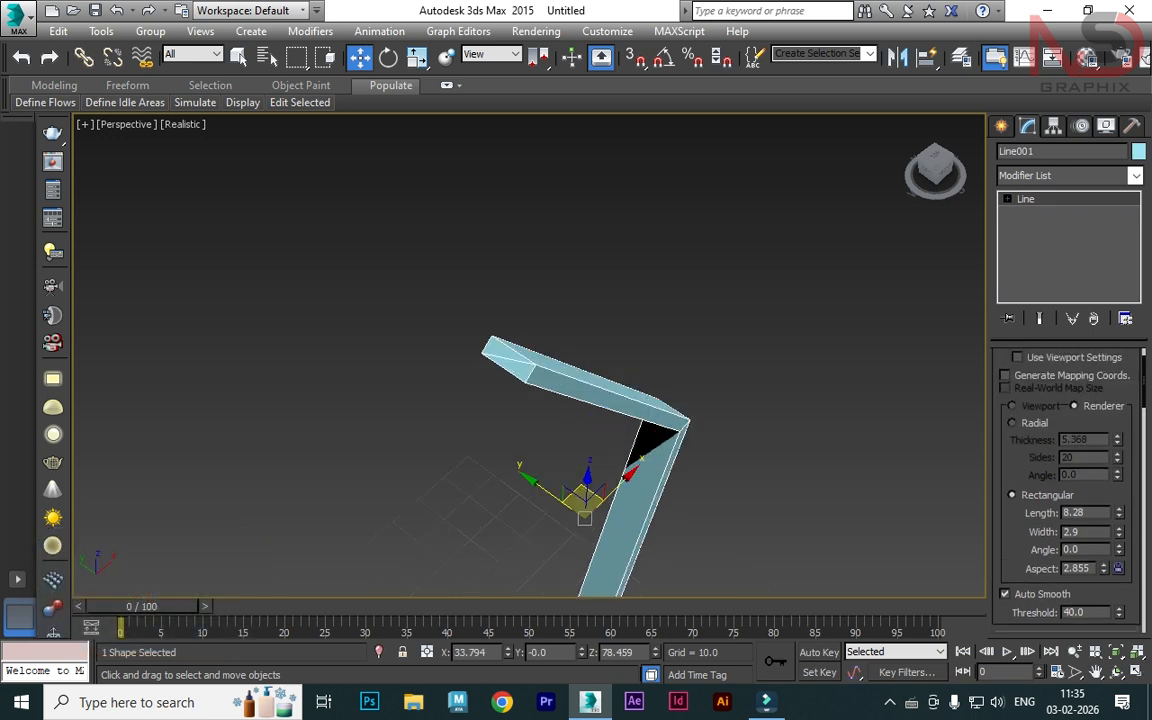
scroll(693, 592, down, 1)
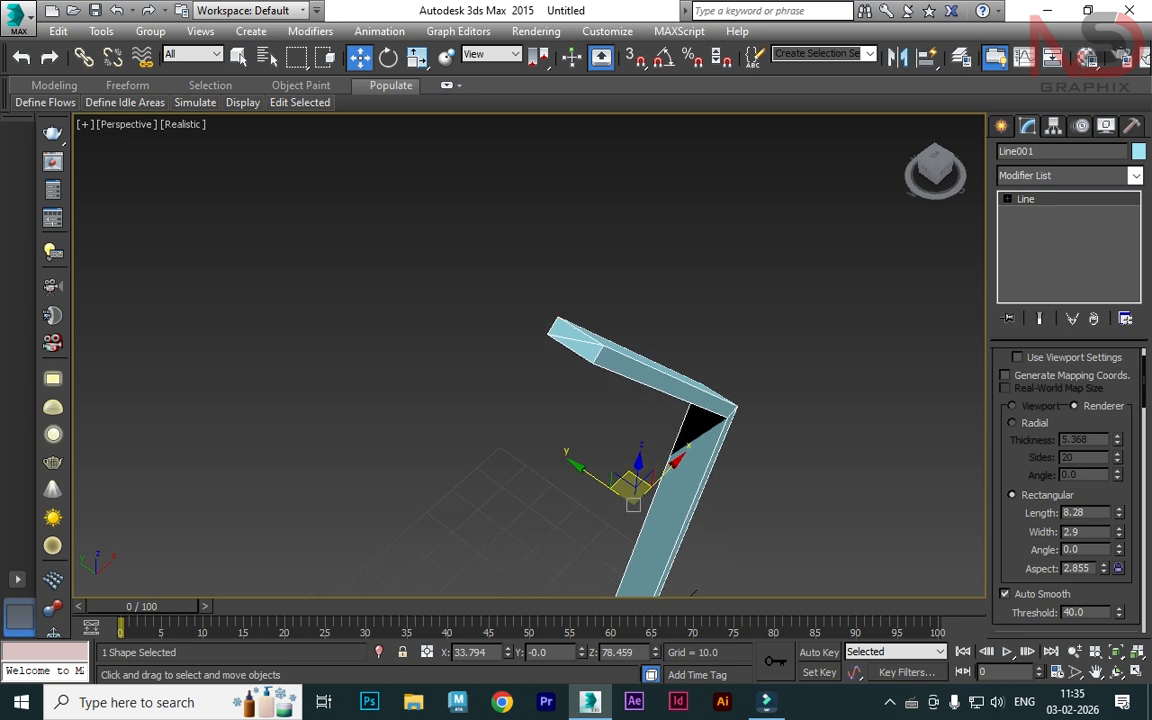
- Delete the bent line and return to the maximized Front viewport
key(Delete)
key(alt+w)
key(alt+w)
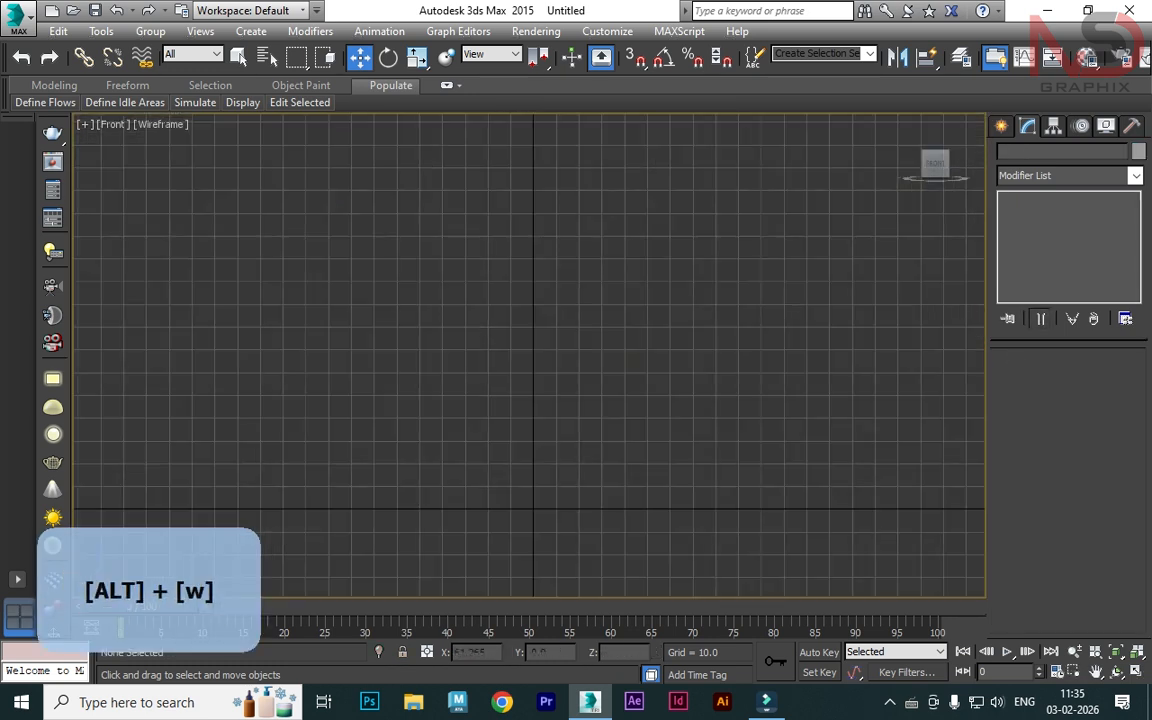
- Draw a new open line from the origin with a straight vertical segment followed by a segment slanting up to the right
click(1002, 126)
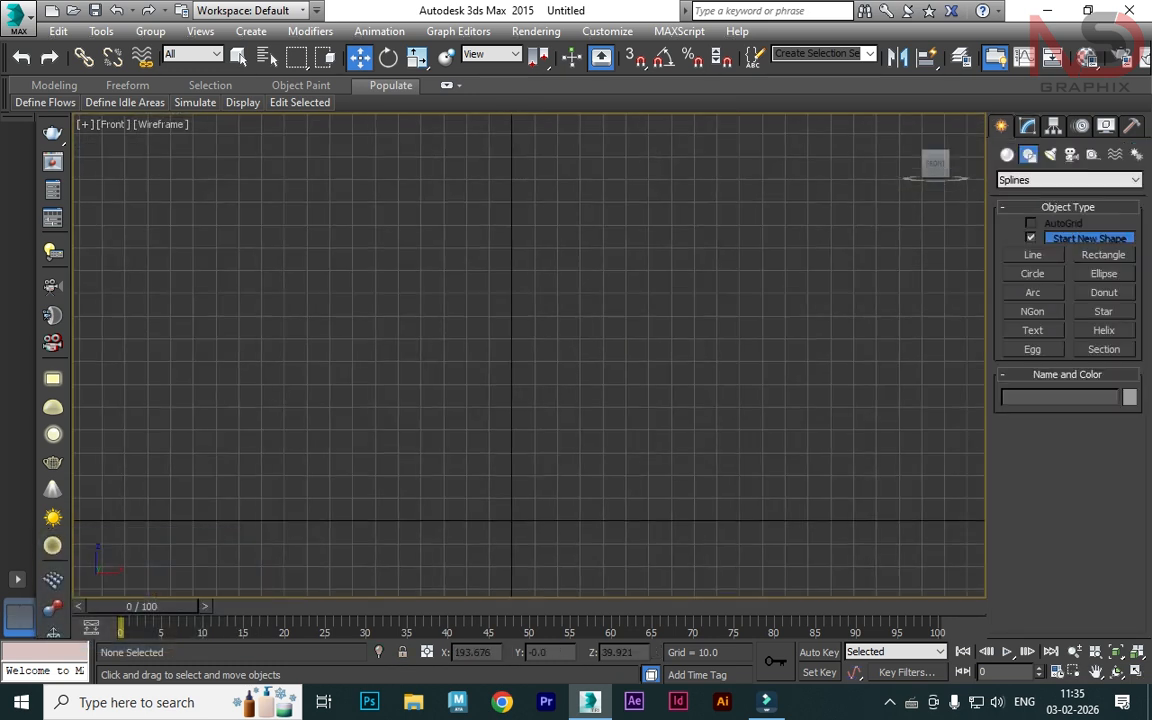
click(1033, 255)
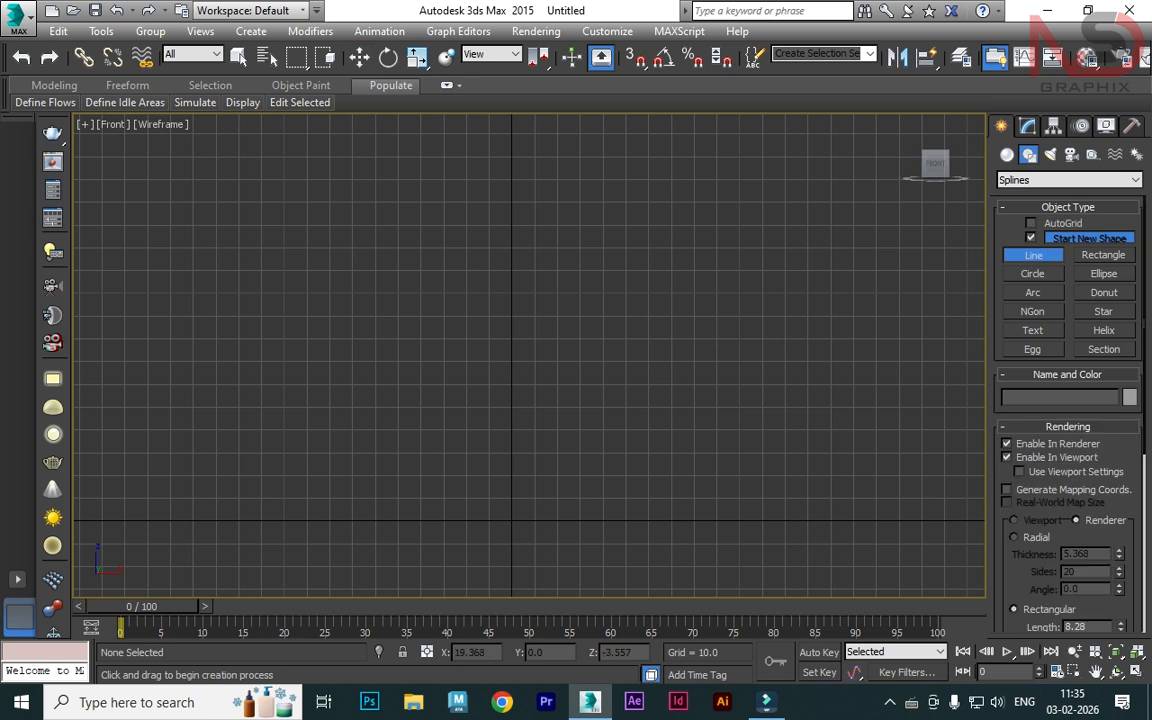
click(513, 520)
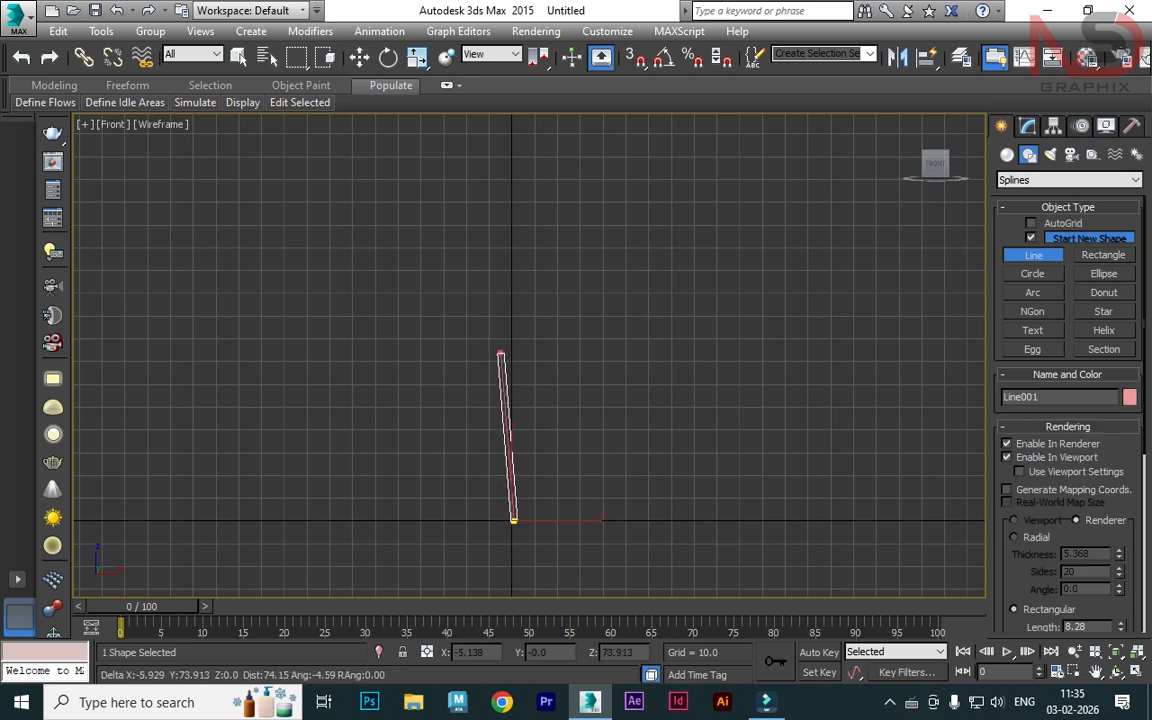
shift+click(514, 318)
middle_drag(567, 237, 567, 361)
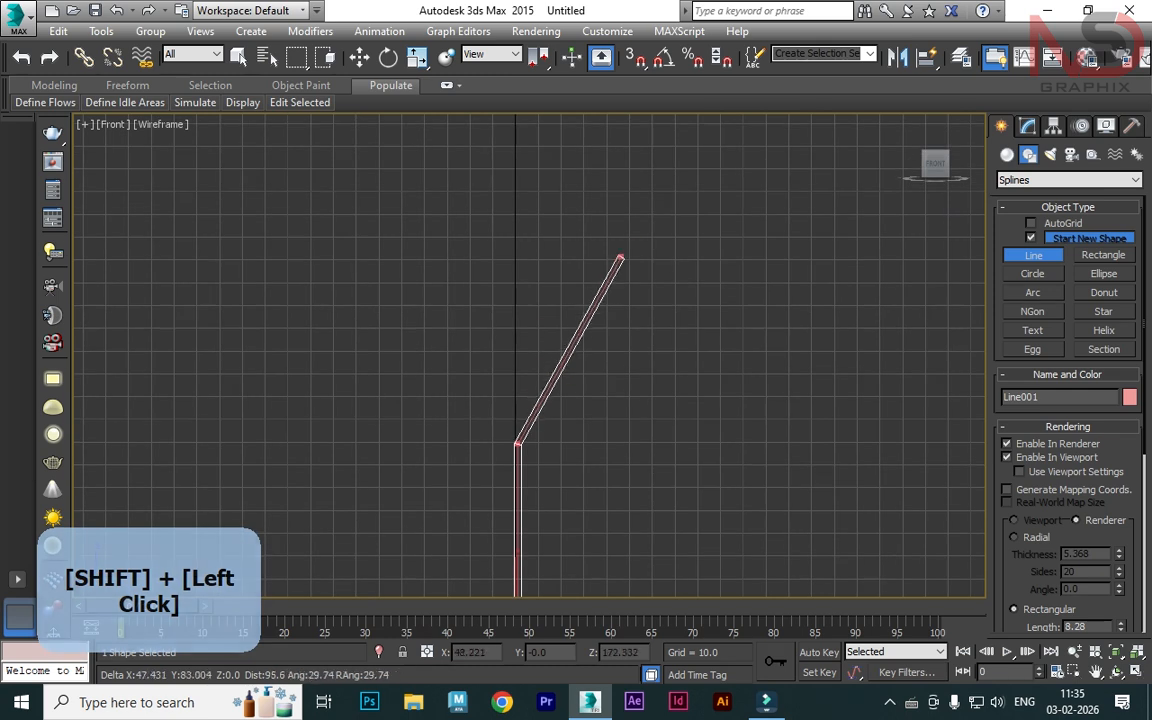
scroll(625, 252, down, 3)
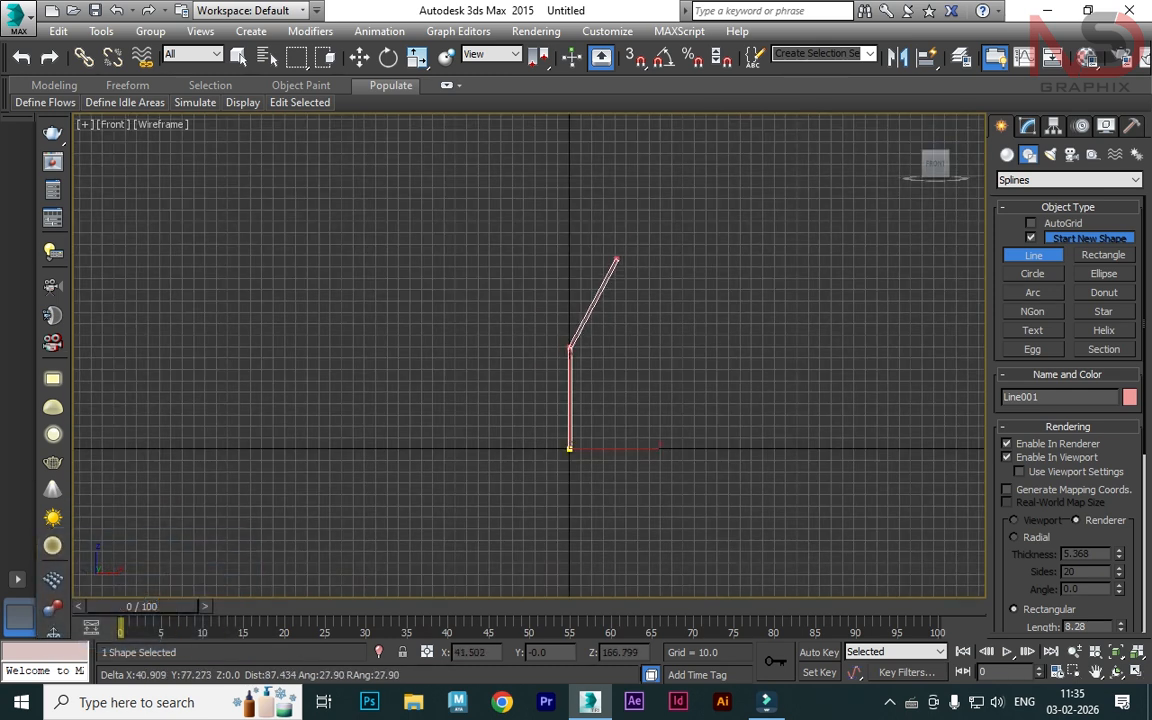
click(606, 254)
right_click(692, 302)
right_click(692, 302)
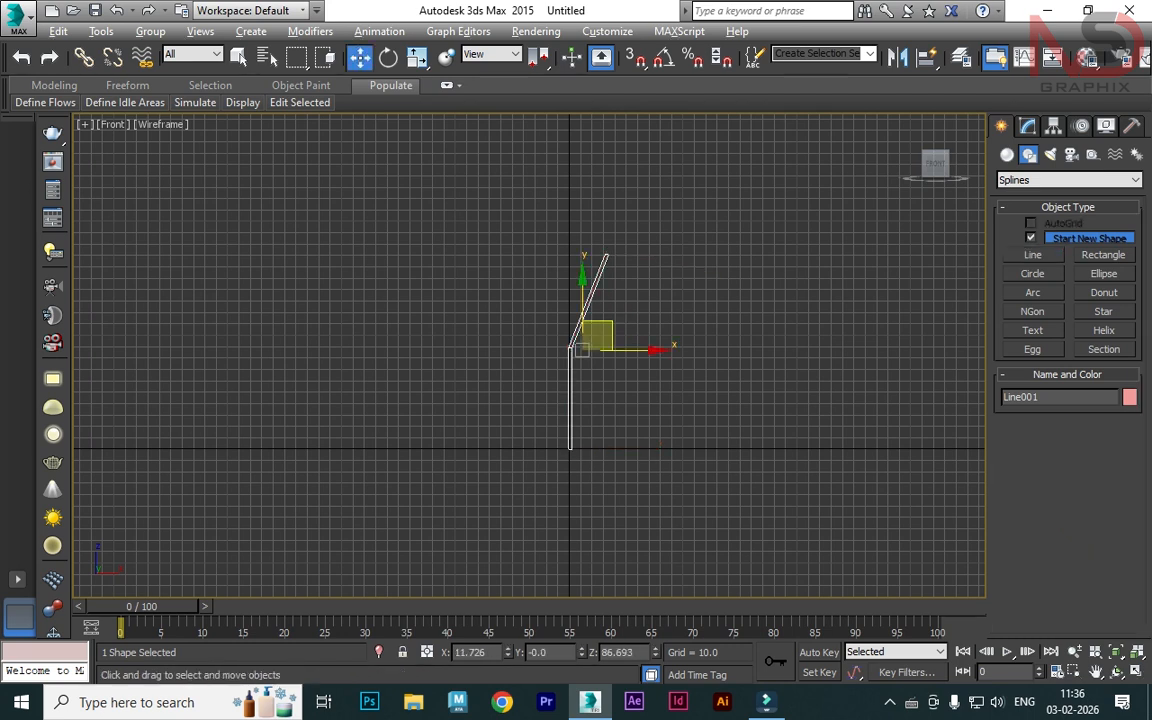
- In the Perspective view, switch the bent line's rendering cross-section from rectangular to radial
key(alt+w)
middle_click(700, 460)
key(alt+w)
scroll(642, 398, down, 5)
click(1027, 126)
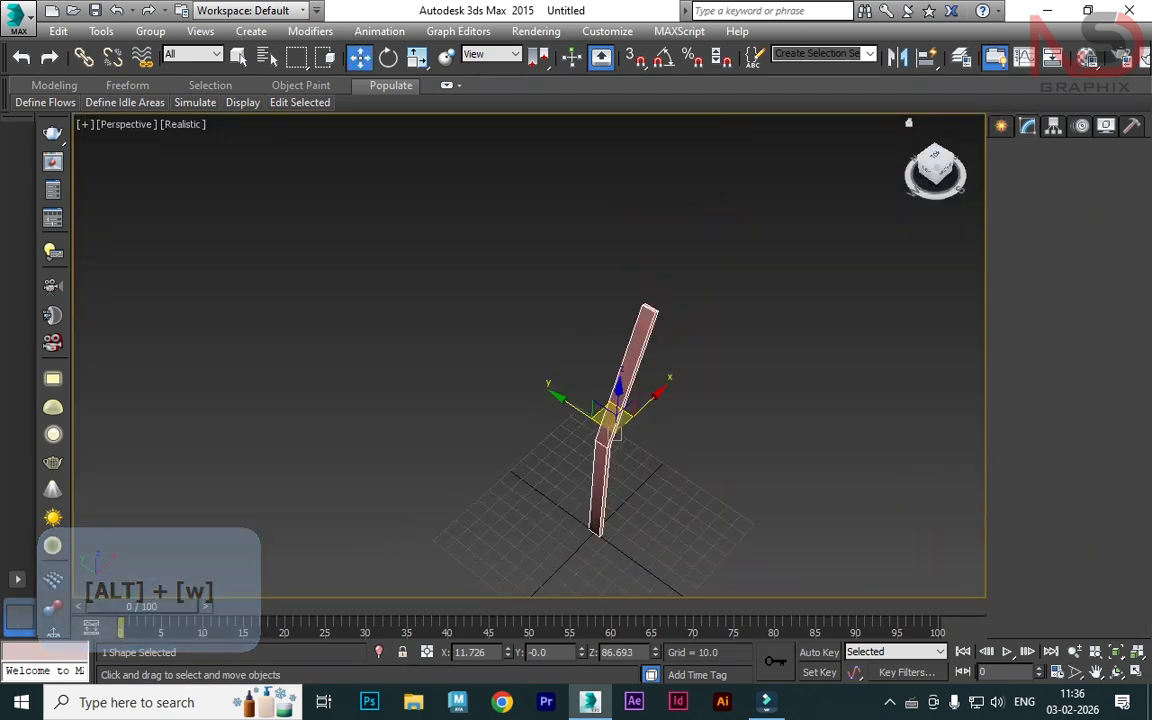
scroll(1066, 480, up, 1)
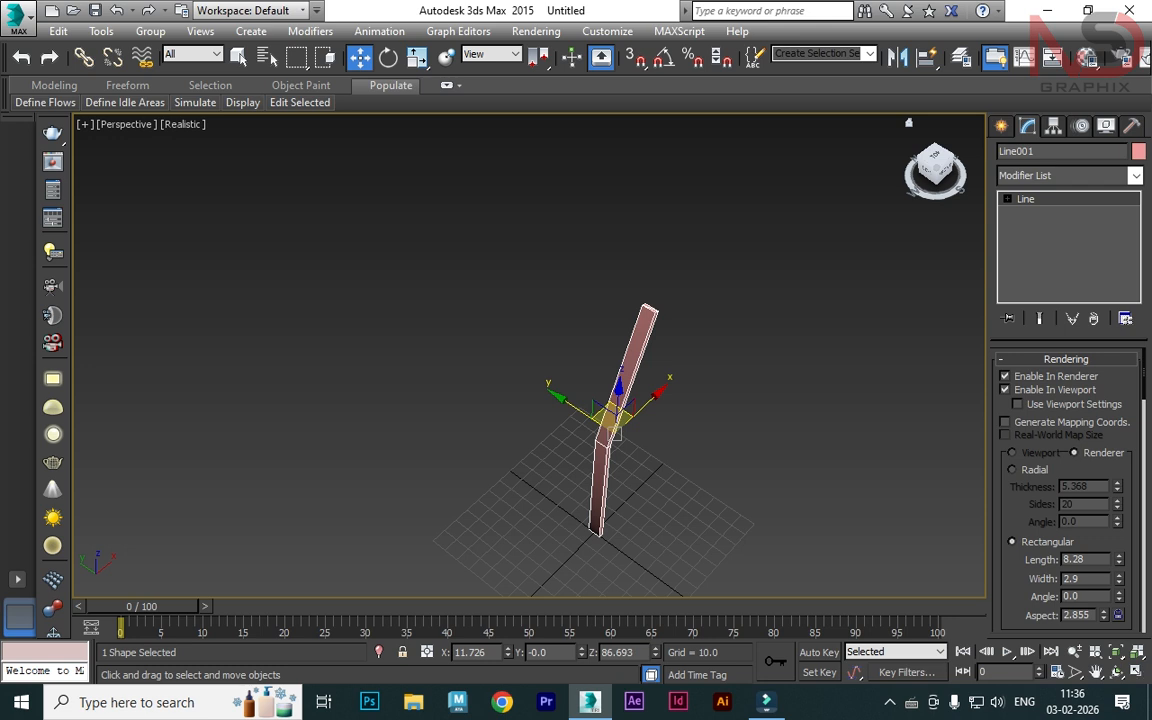
click(1013, 469)
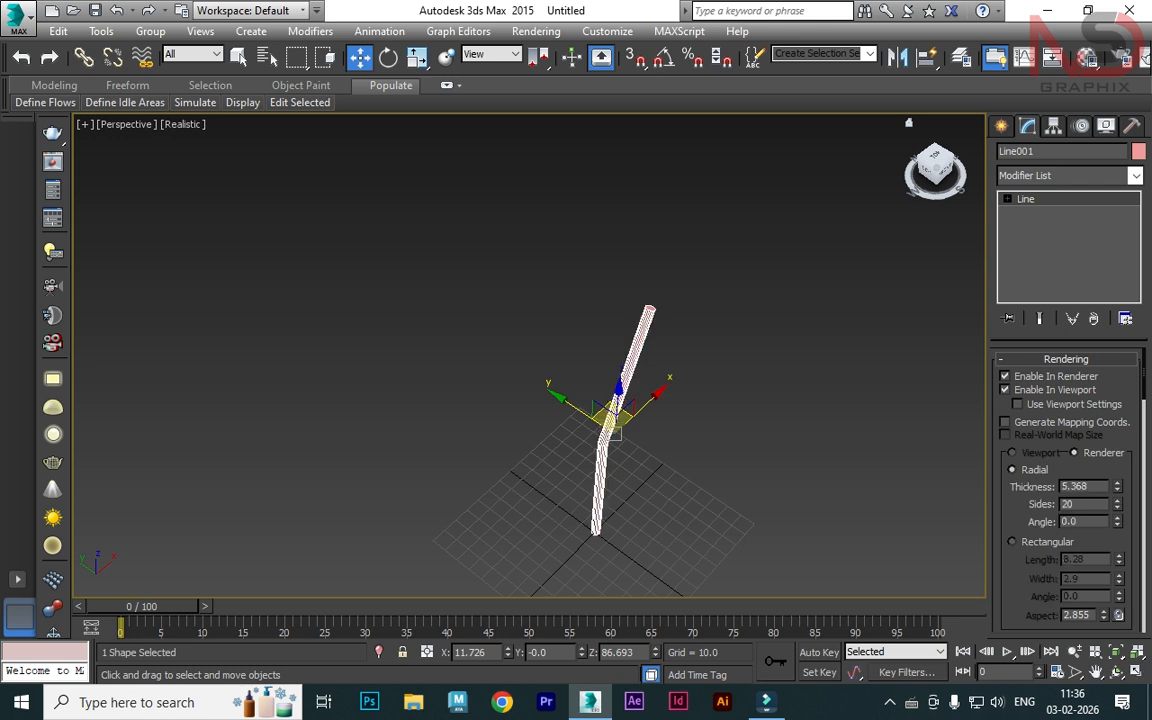
- Clone the bent line in the Top view, placing the copy about 50 units away along Y
key(alt+w)
key(alt+w)
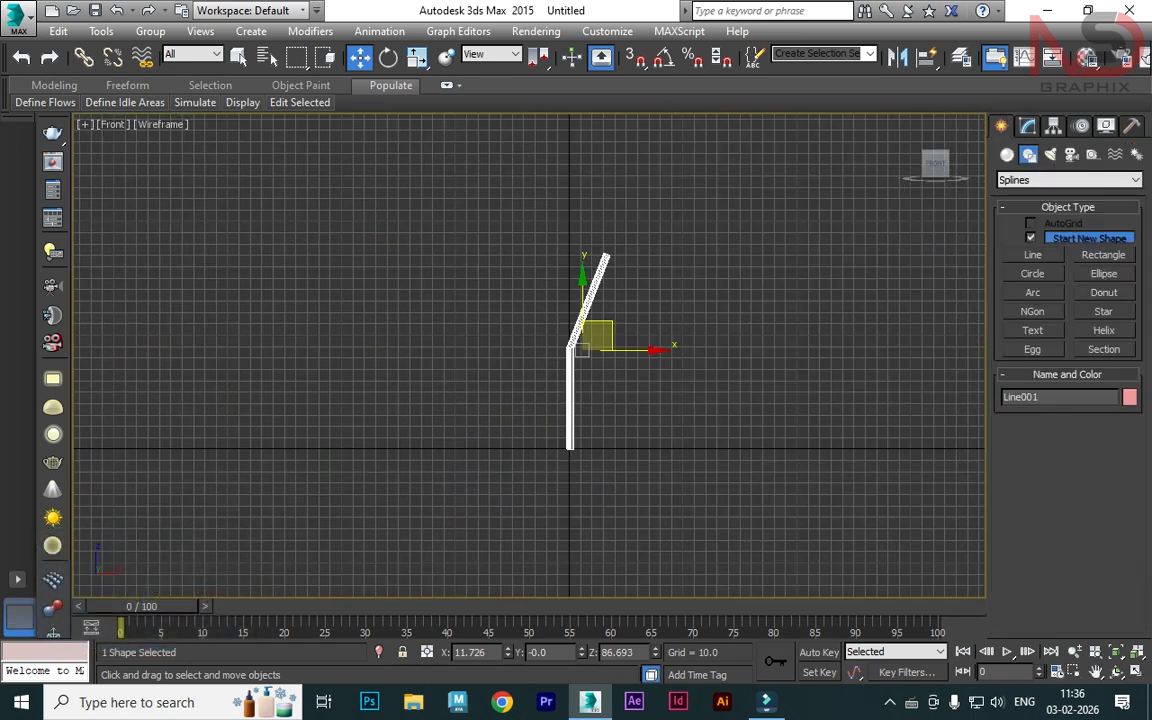
key(alt+w)
alt+middle_click(420, 265)
key(alt+w)
middle_drag(450, 285, 519, 398)
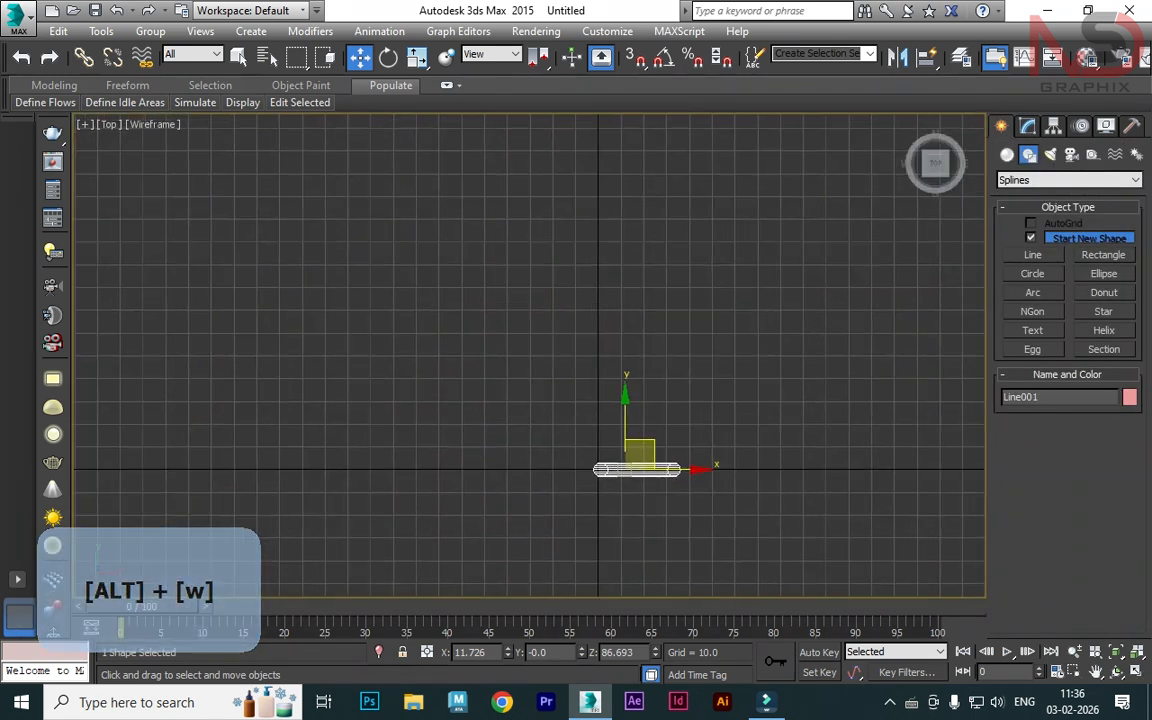
shift+drag(625, 410, 625, 296)
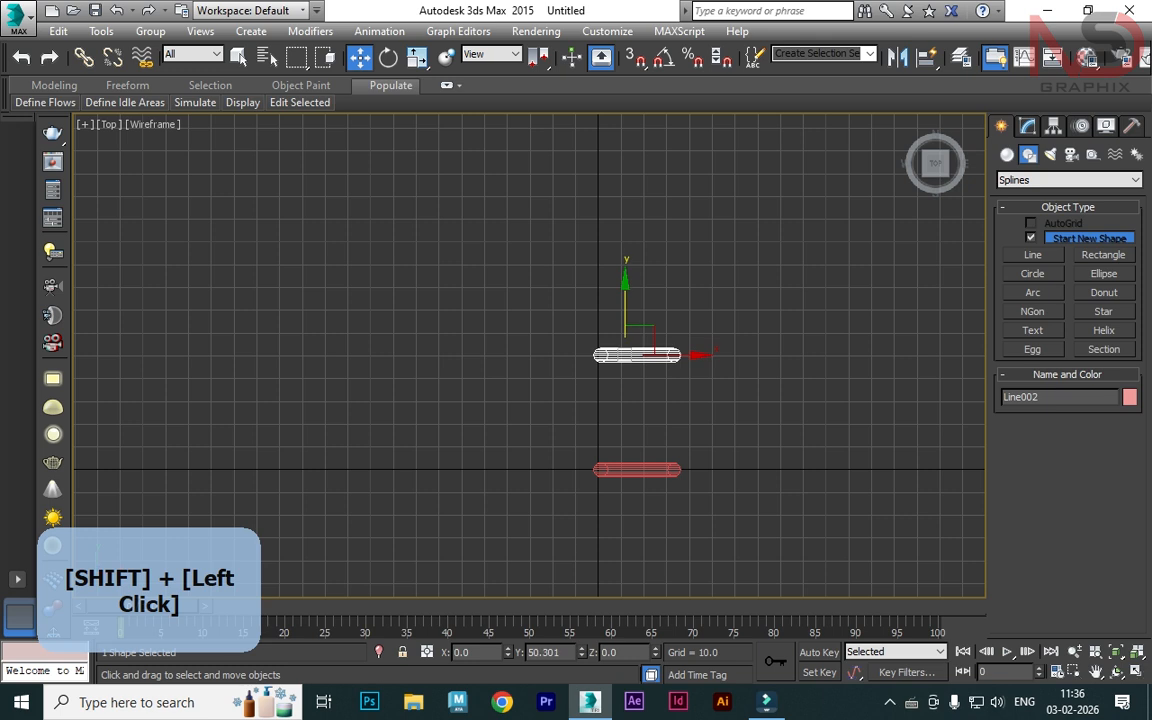
drag(540, 245, 823, 188)
click(858, 364)
key(alt+w)
alt+middle_click(750, 450)
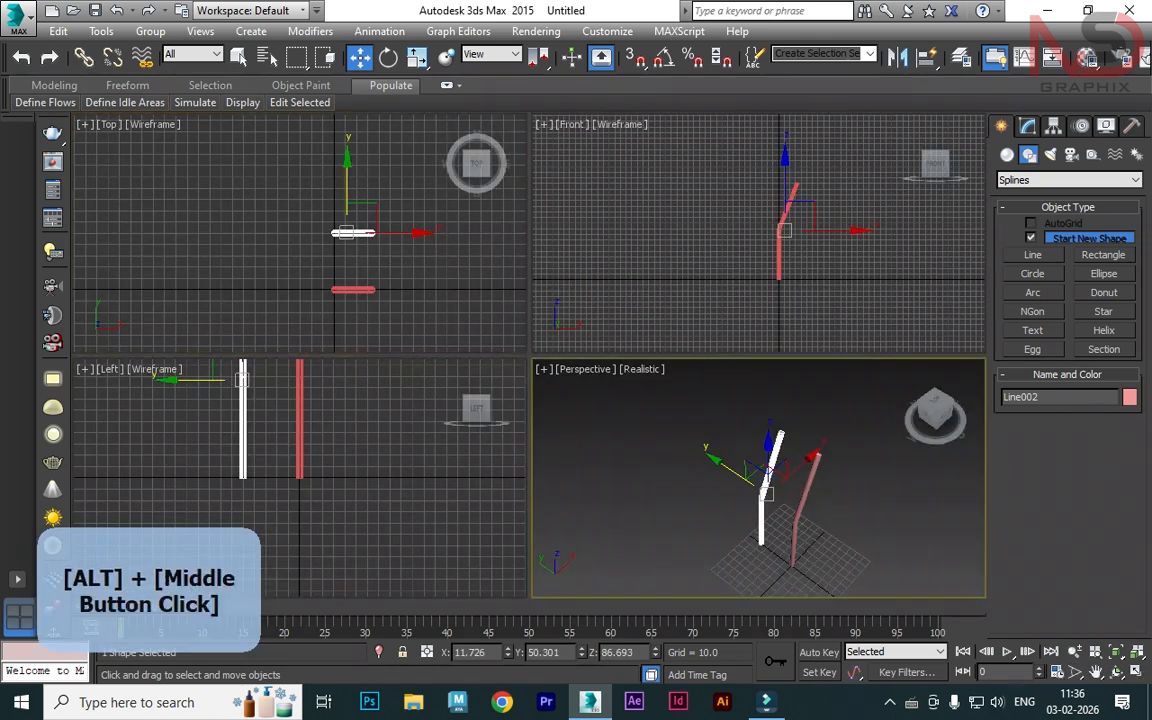
- Try moving the middle vertex of the copied line away from its bend, and undo the move and the cloning
key(alt+w)
click(1028, 126)
click(1007, 199)
click(1040, 213)
click(535, 390)
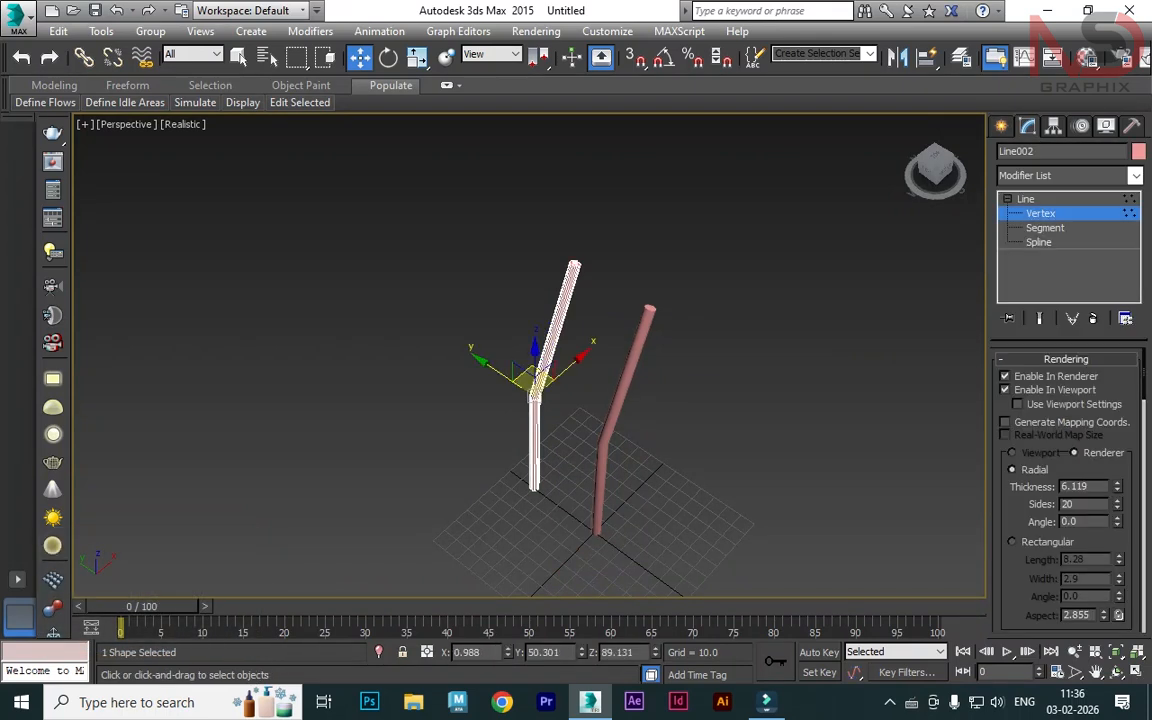
drag(535, 380, 300, 302)
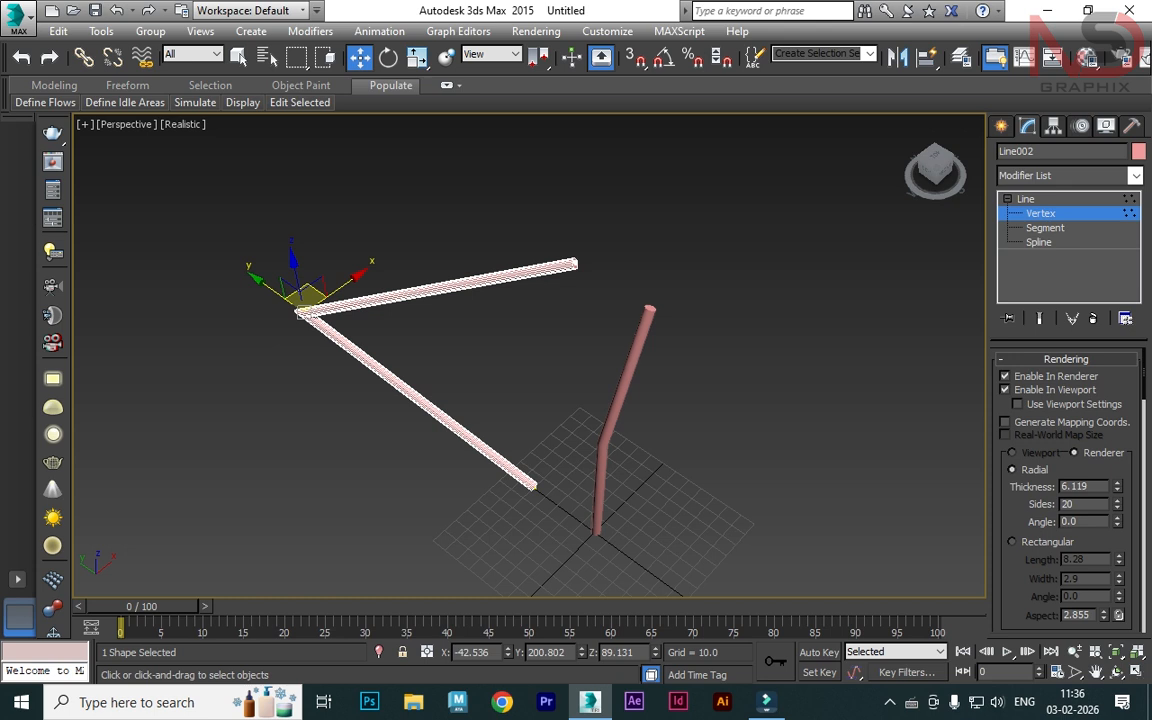
key(ctrl+z)
key(ctrl+z)
key(ctrl+z)
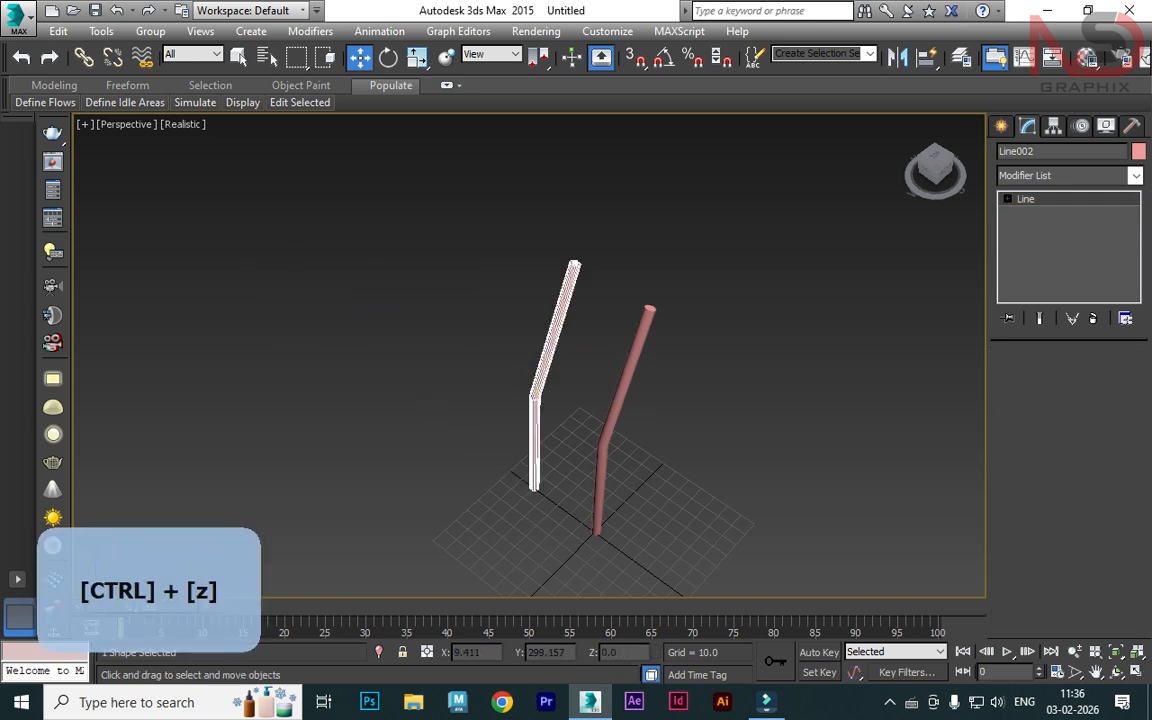
- Clone the bent line as an instance, offset about 54 units along Y
shift+drag(613, 433, 540, 384)
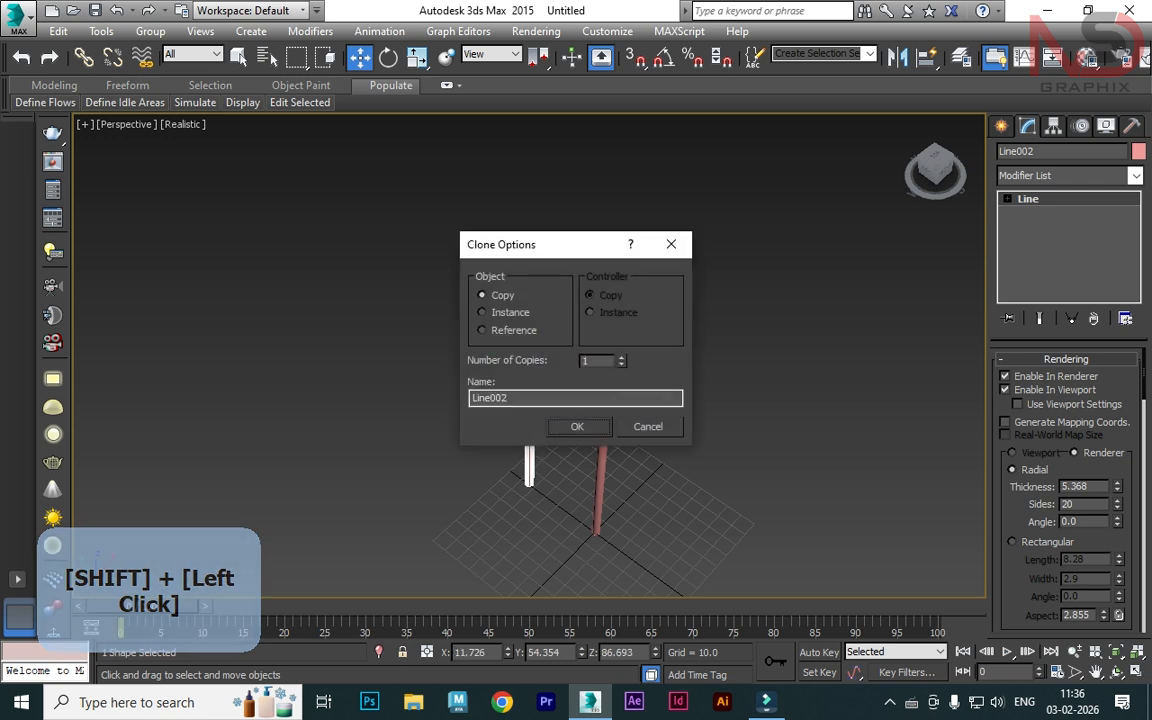
click(476, 311)
click(576, 424)
- Try moving the middle vertex of the instanced line, and undo the move
click(1007, 199)
click(1040, 213)
drag(517, 339, 737, 517)
key(ctrl+z)
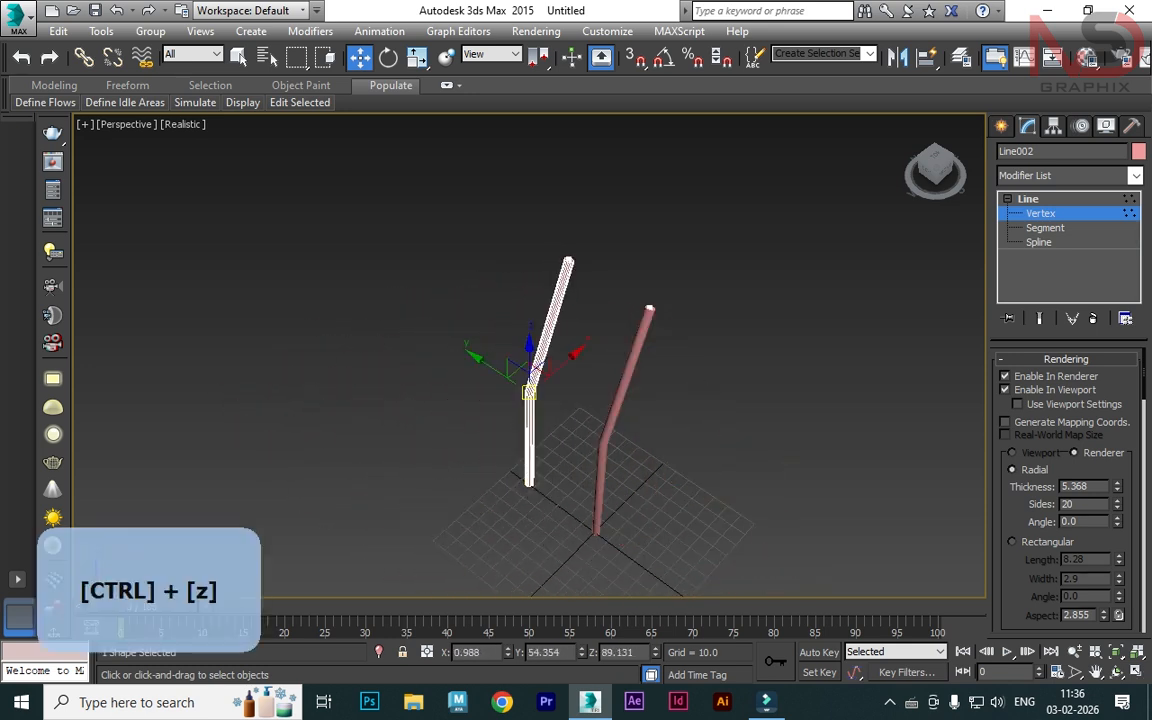
- Select the original bent line in the Front view and pick its middle vertex for editing
key(alt+w)
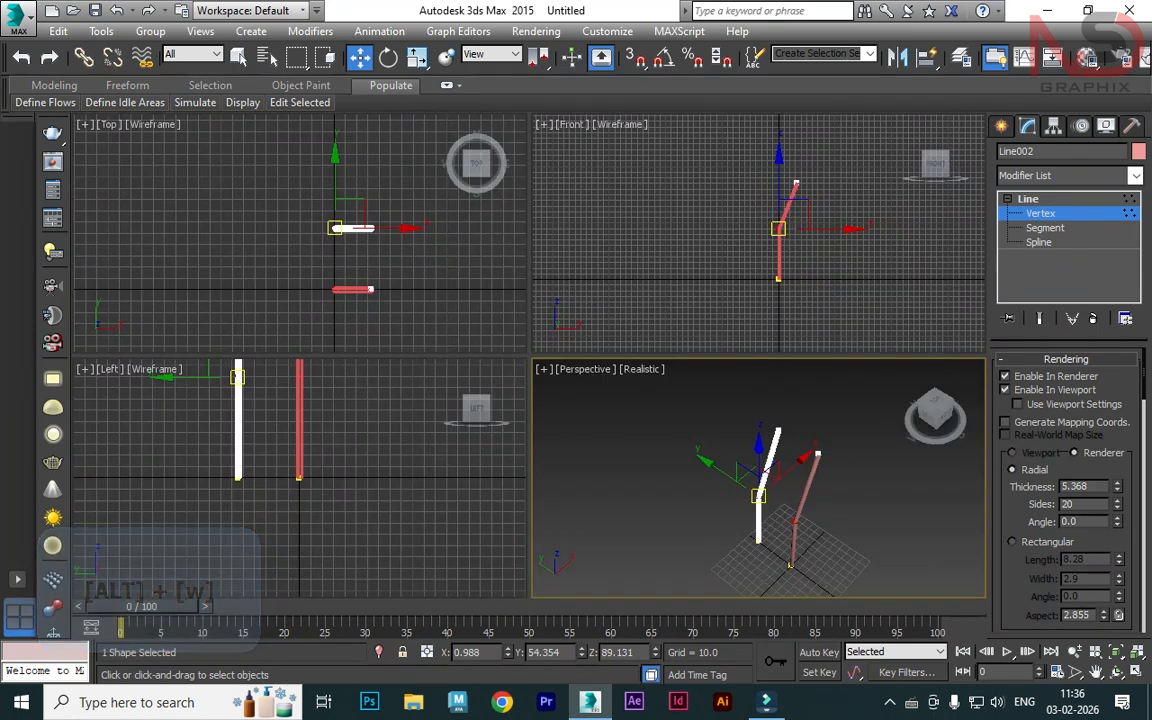
click(797, 516)
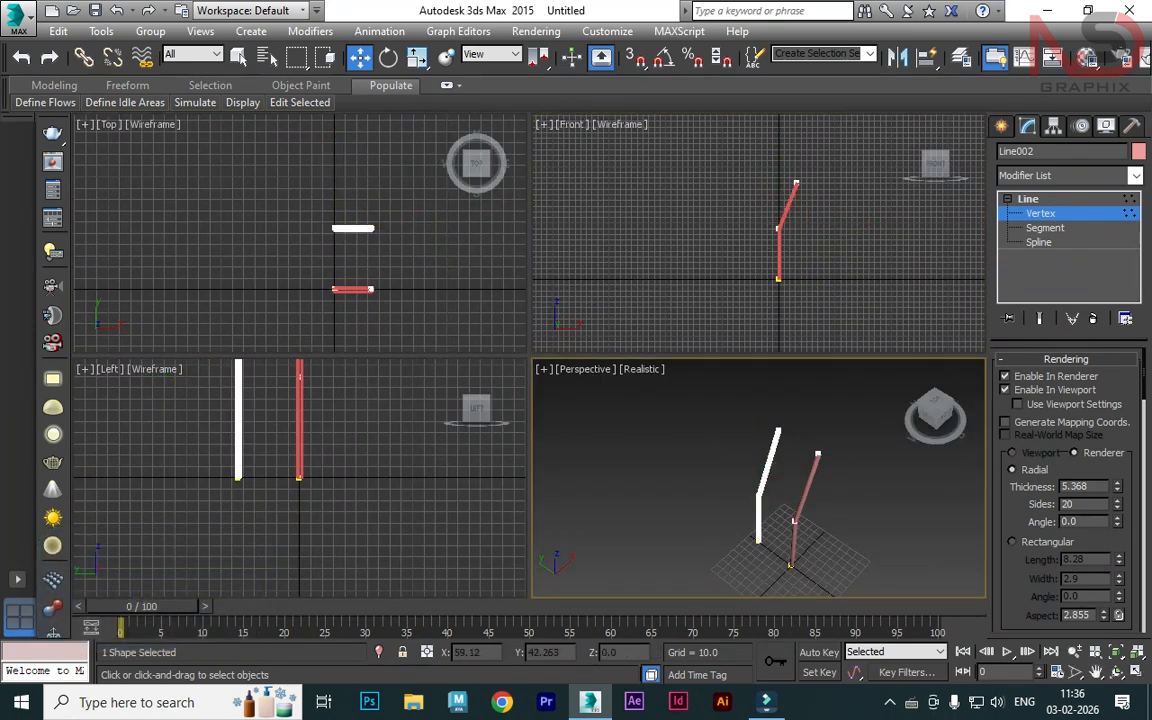
click(838, 238)
key(alt+w)
click(1028, 199)
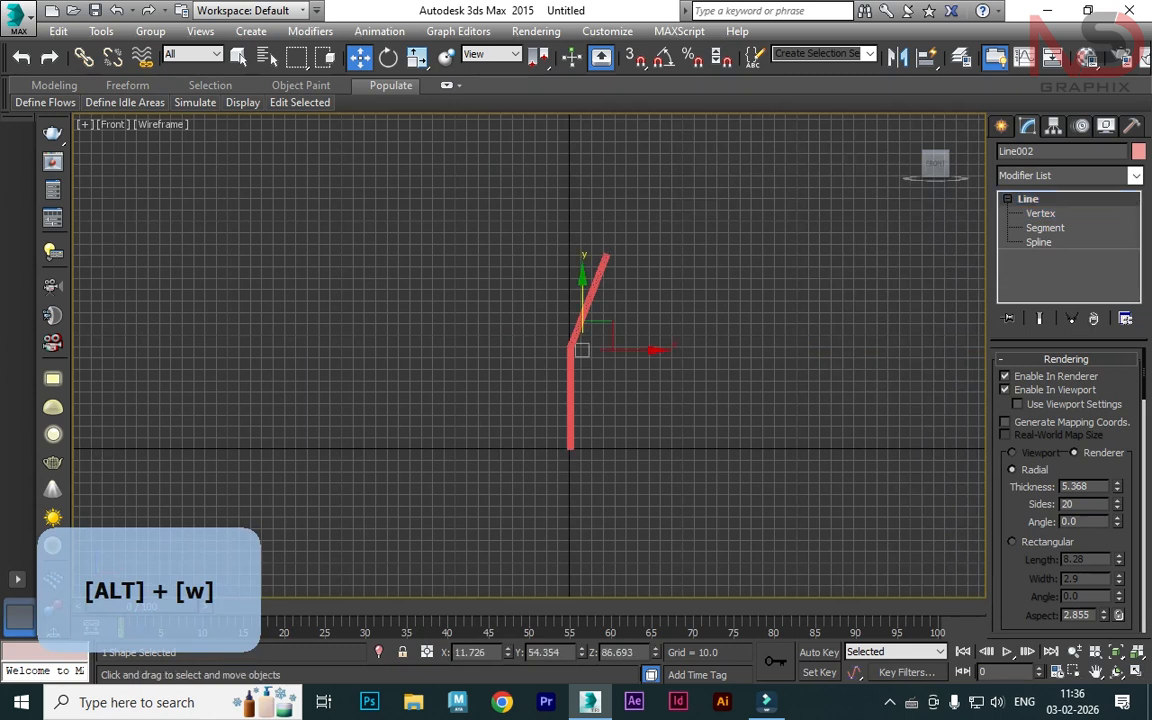
click(690, 320)
click(572, 376)
click(1040, 213)
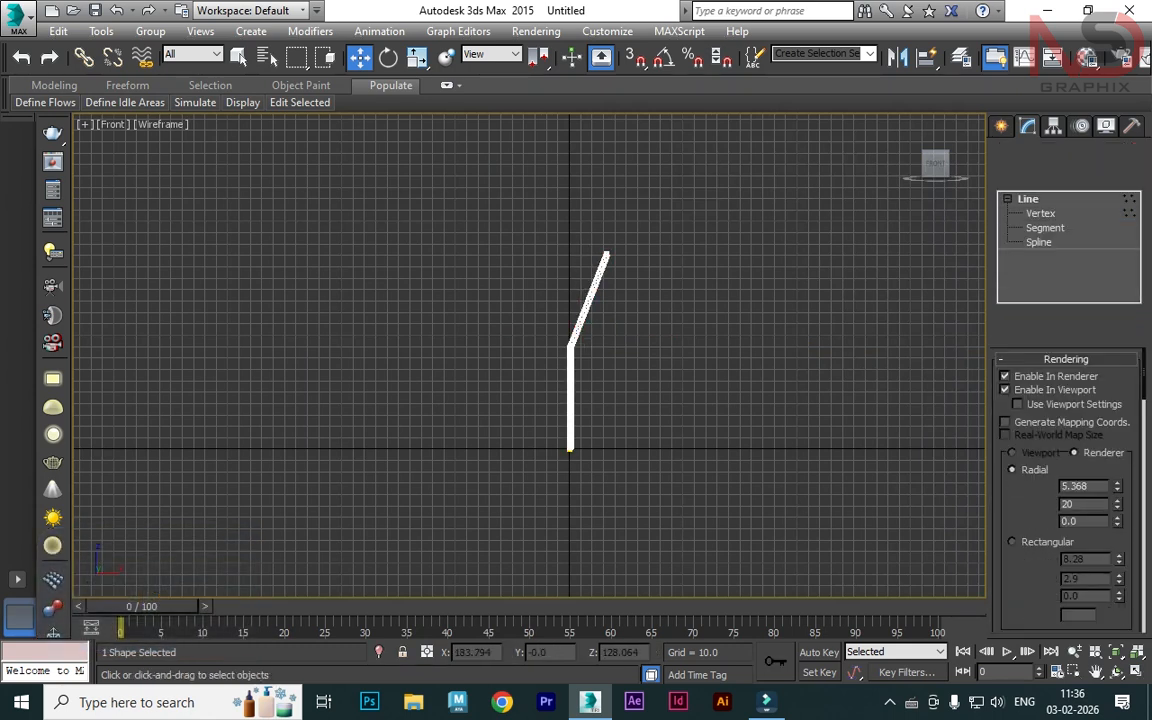
scroll(609, 354, up, 5)
click(499, 332)
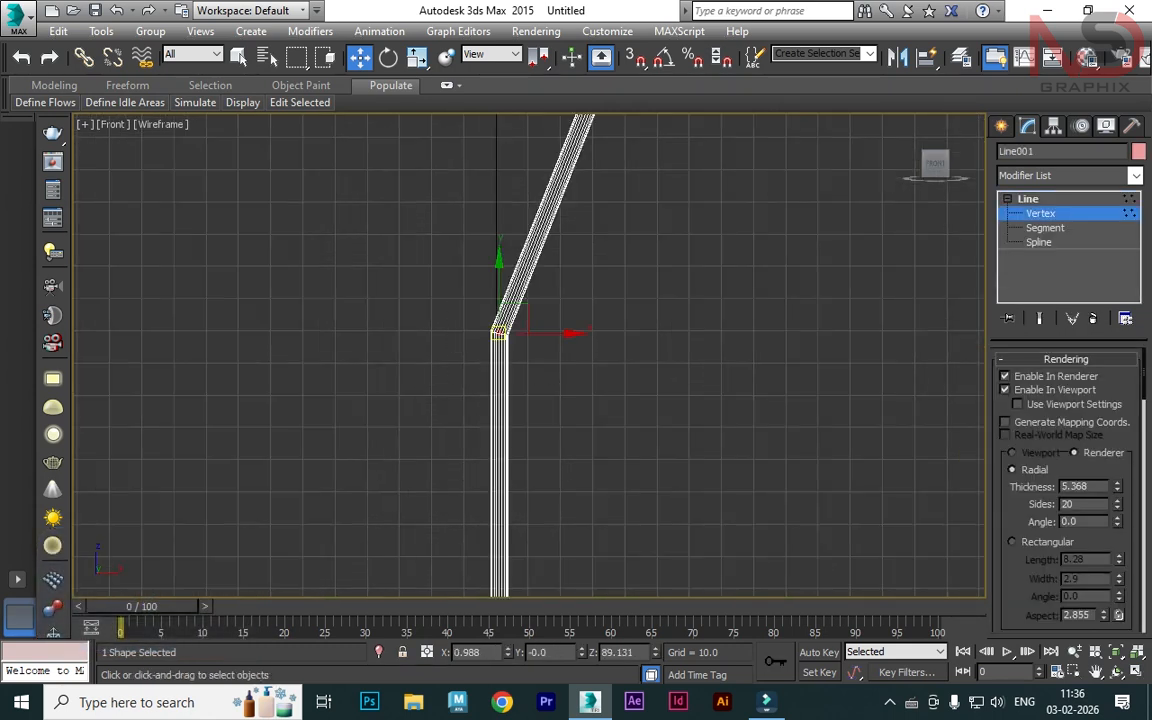
- Round the bent line's middle vertex with Fillet, exit vertex editing and deselect the line
scroll(1068, 480, down, 2)
scroll(1068, 470, down, 20)
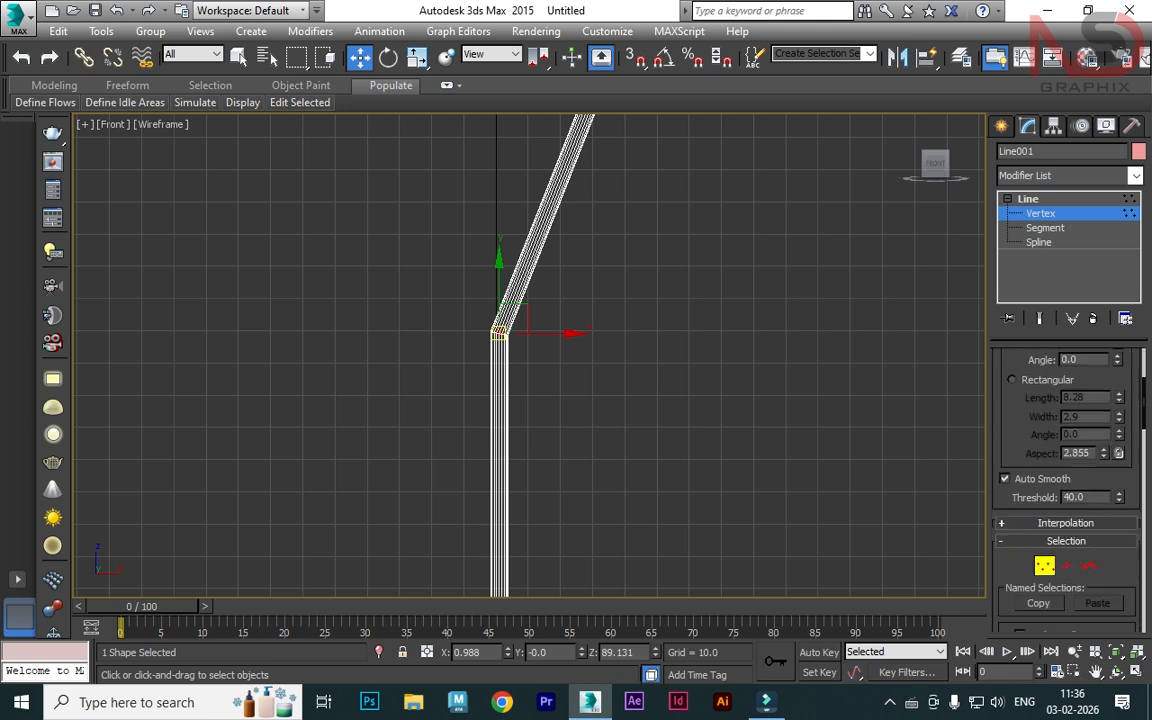
scroll(1068, 470, down, 6)
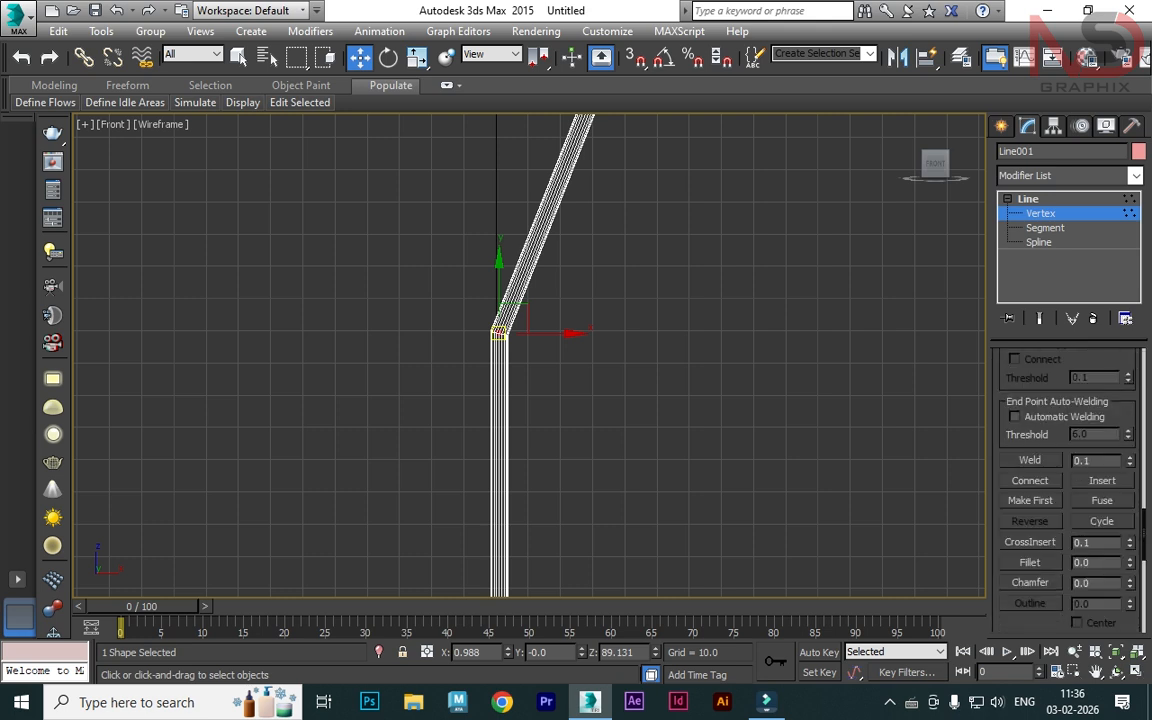
click(1030, 562)
drag(500, 333, 500, 294)
key(alt+w)
alt+middle_drag(765, 480, 767, 480)
key(alt+w)
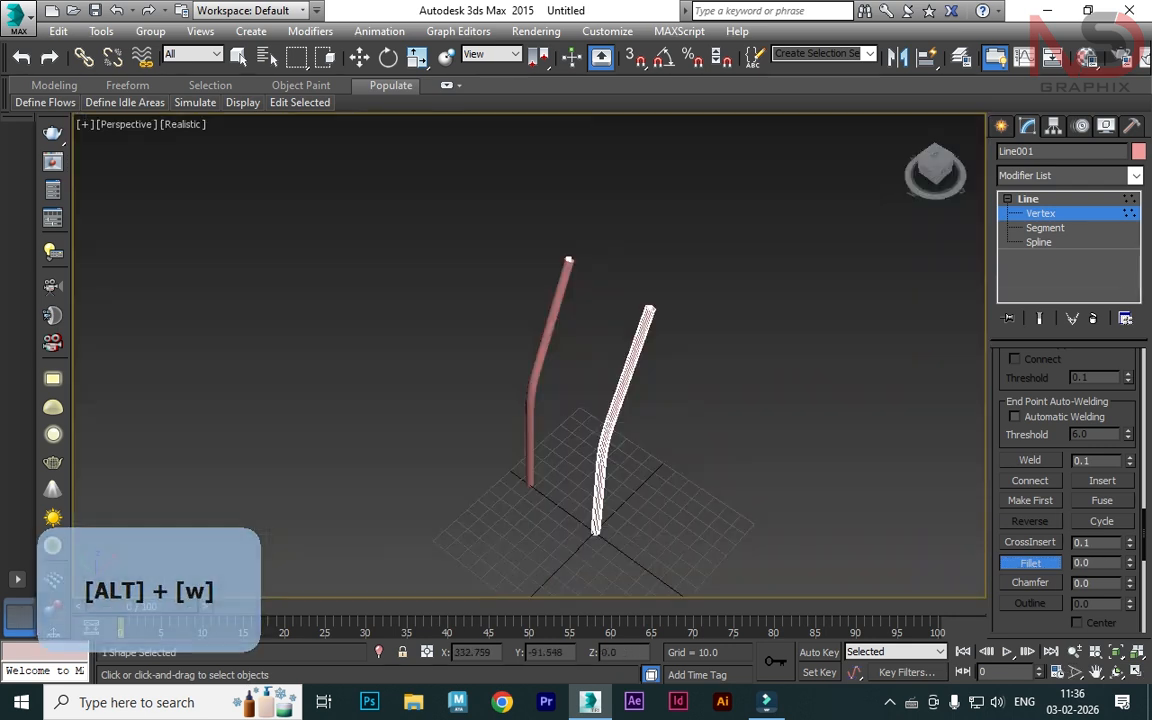
click(1040, 213)
click(830, 488)
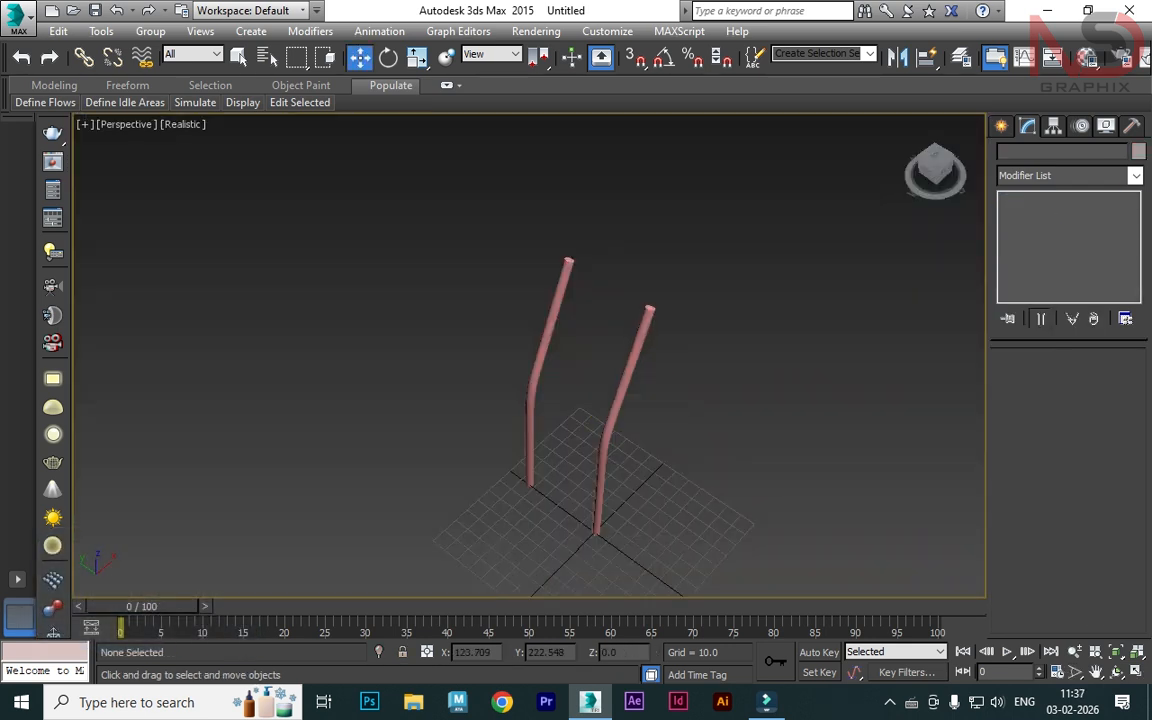
- Draw a straight vertical line about 82 units tall from the ground axis, to the left of the bent lines in the Front view
drag(465, 257, 690, 450)
key(alt+w)
alt+middle_click(730, 280)
key(alt+w)
scroll(730, 286, down, 2)
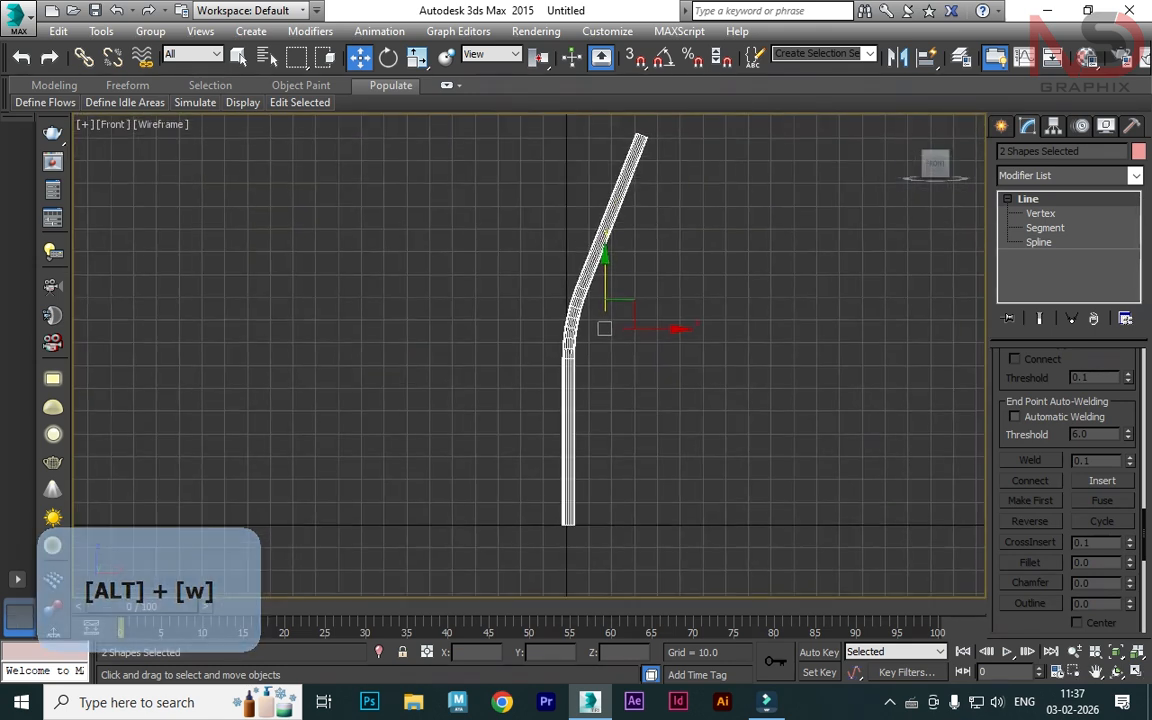
middle_drag(730, 286, 763, 281)
click(1001, 126)
click(1033, 255)
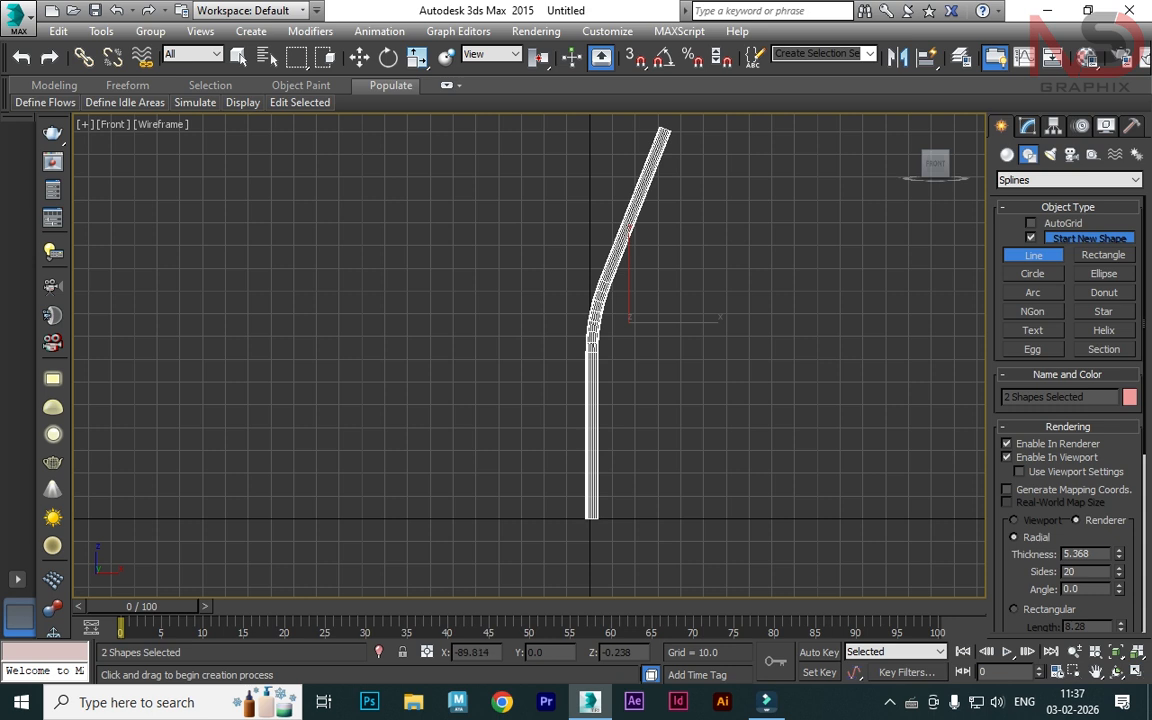
click(384, 518)
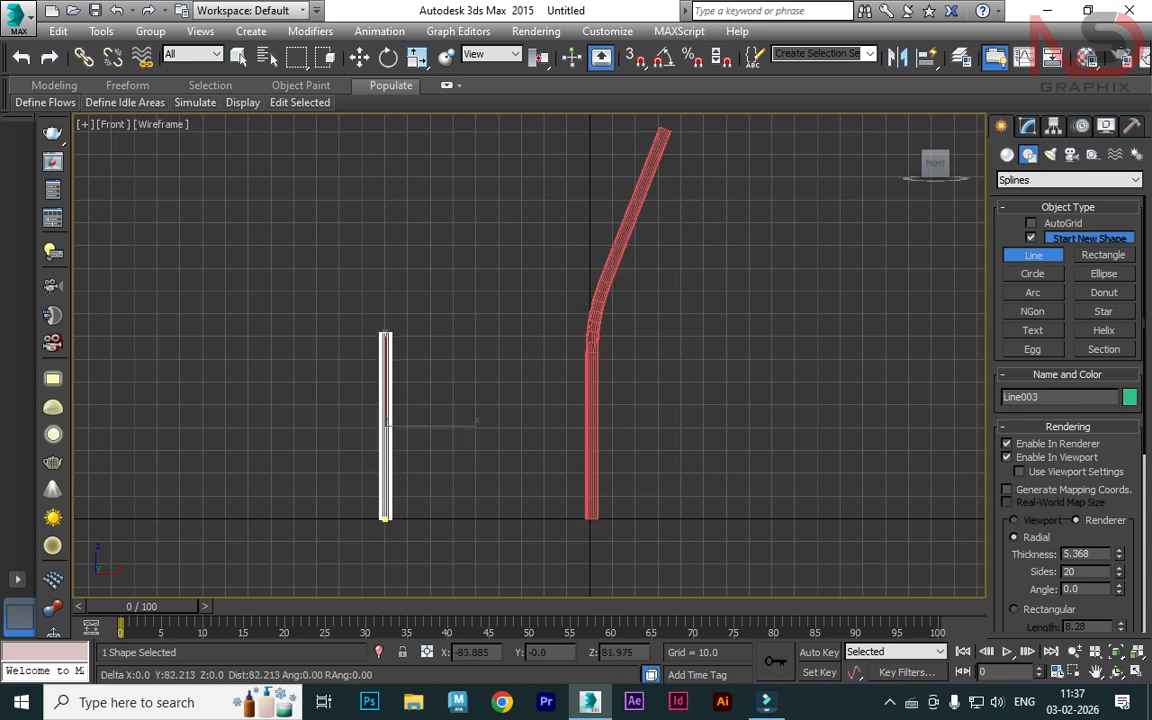
shift+click(398, 332)
right_click(577, 342)
right_click(592, 305)
- Move the straight vertical line along X to about -48, closer to the bent lines
drag(446, 426, 541, 469)
key(alt+w)
alt+middle_click(300, 240)
key(alt+w)
key(alt+w)
alt+middle_click(640, 440)
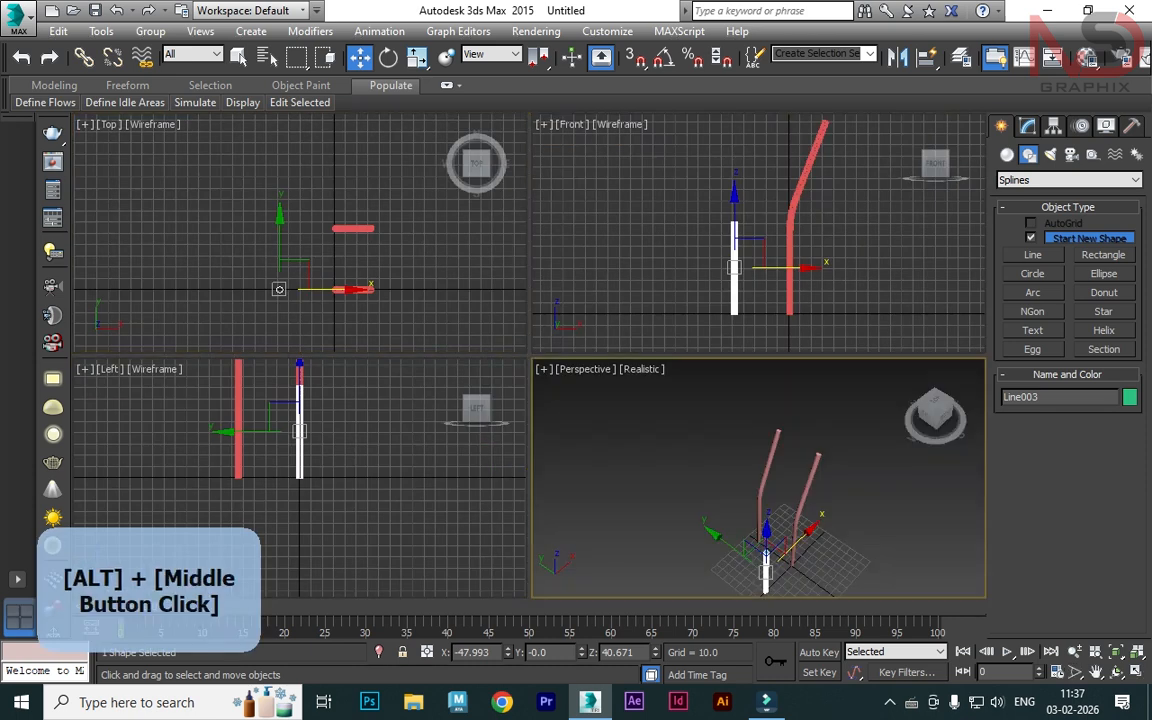
- Clone the straight vertical line, placing the copy about 45 units away along Y
key(alt+w)
scroll(600, 430, down, 2)
alt+middle_drag(600, 430, 642, 401)
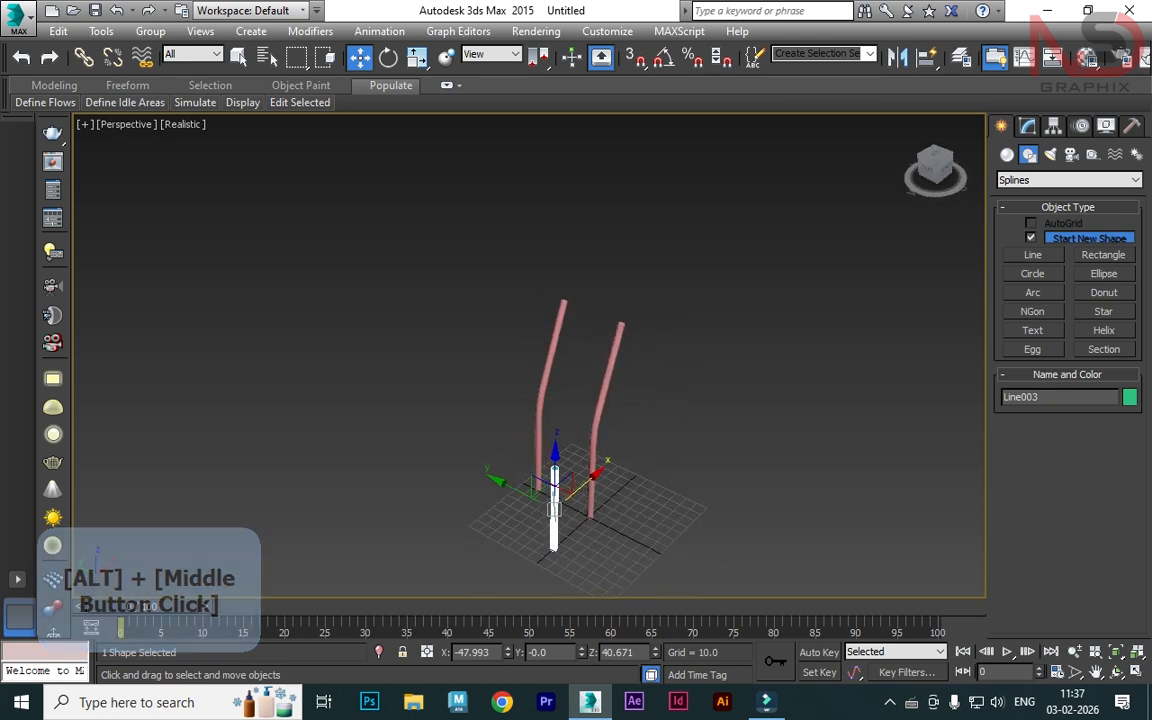
scroll(548, 490, up, 3)
shift+drag(553, 502, 498, 481)
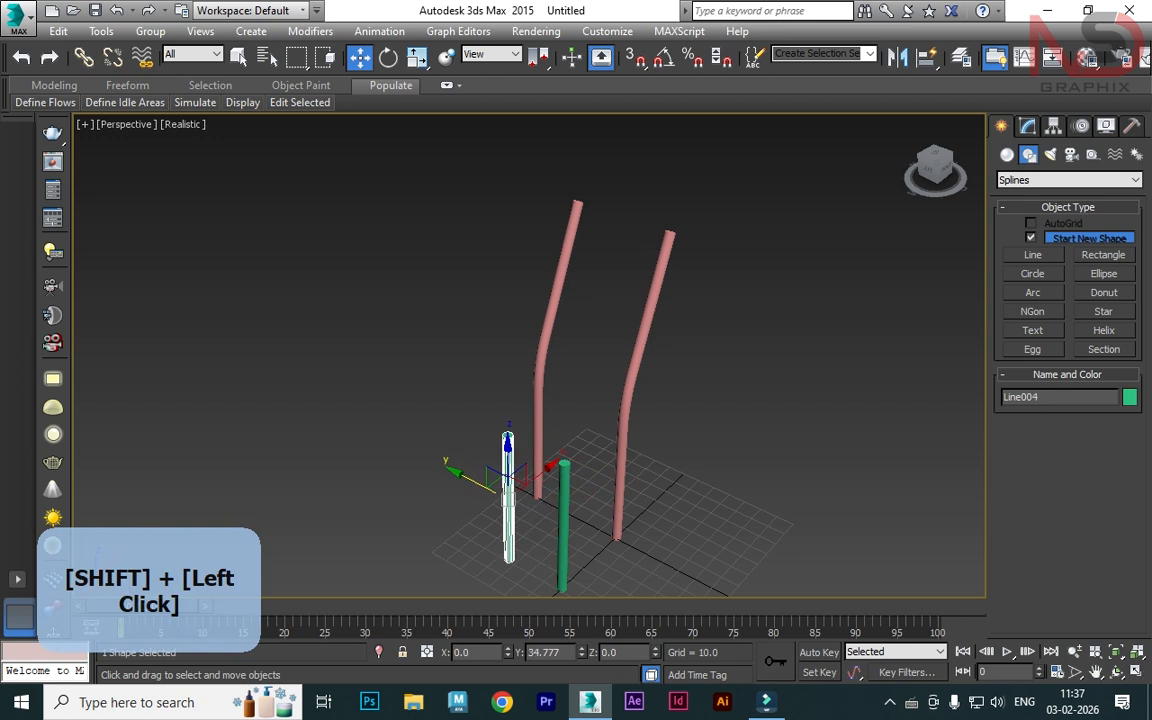
key(Return)
- Reposition both straight lines in the Top view so each faces a bent line, with the original at about X -31
key(alt+w)
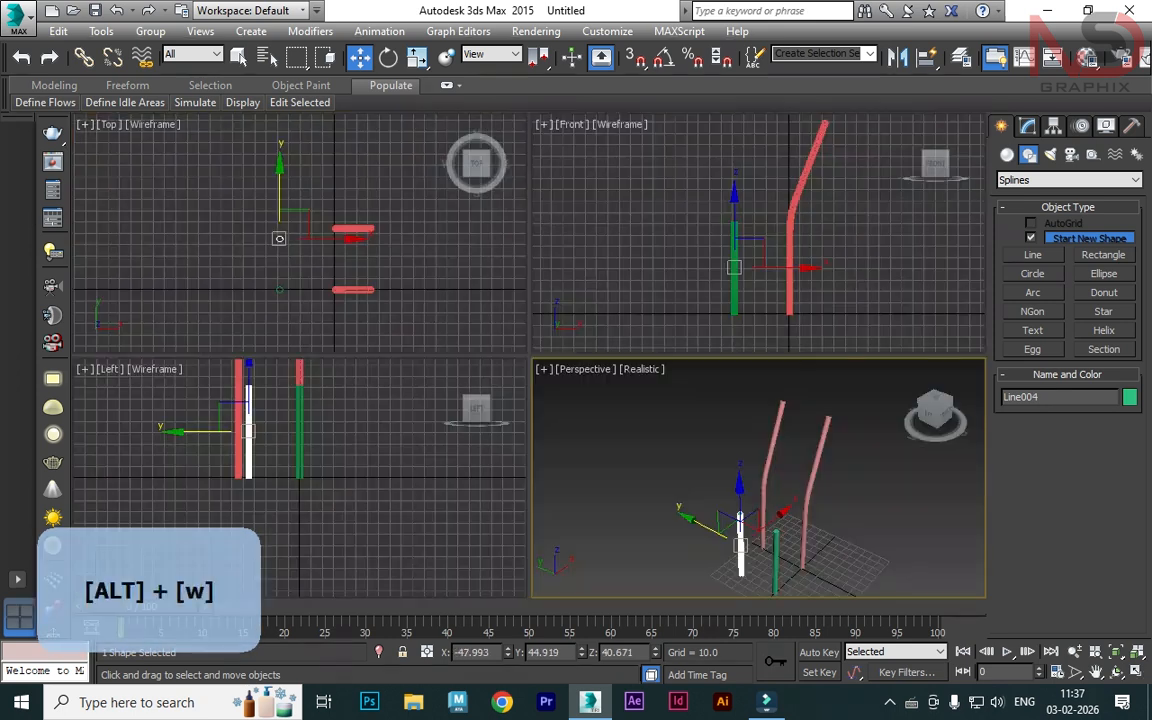
key(alt+w)
drag(362, 314, 518, 472)
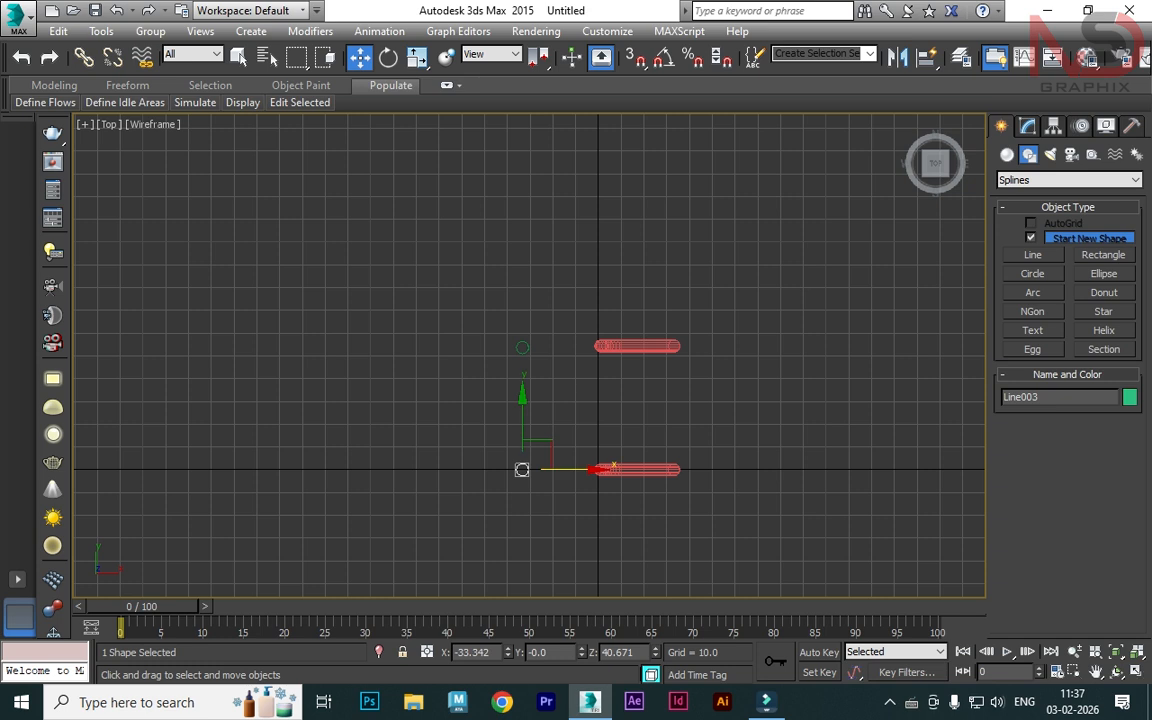
key(alt+w)
alt+middle_click(672, 426)
key(alt+w)
scroll(672, 426, down, 3)
alt+middle_drag(672, 426, 830, 396)
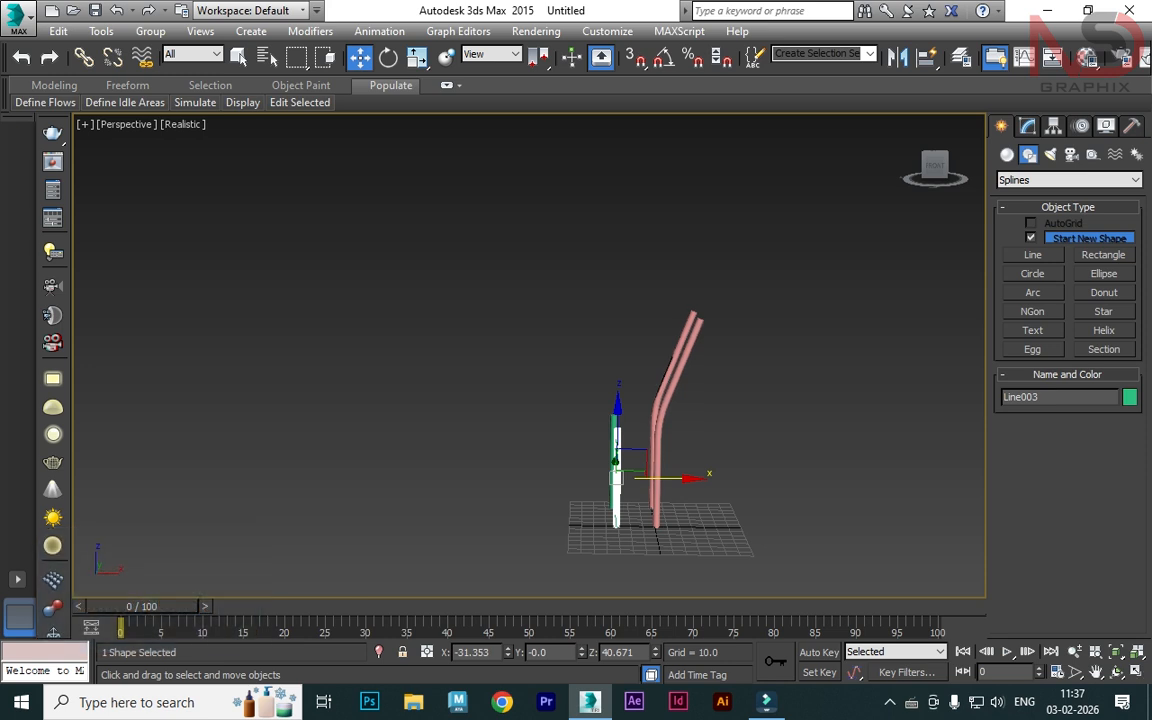
scroll(560, 410, up, 3)
alt+middle_drag(560, 410, 592, 382)
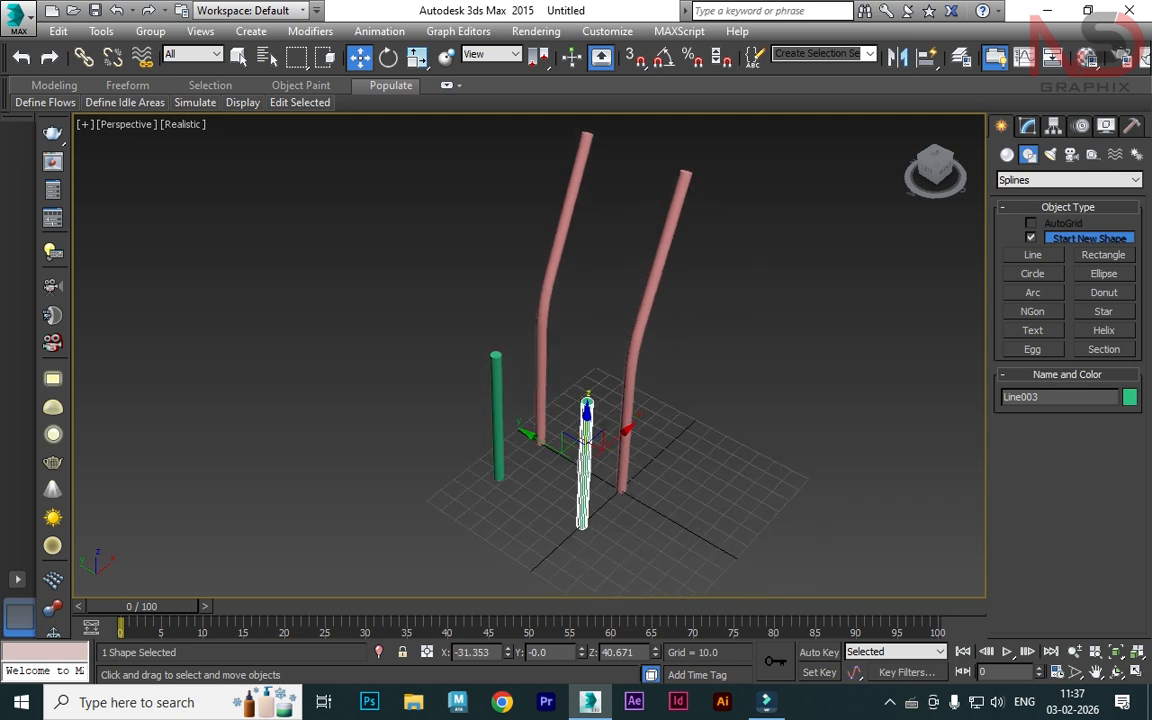
- Draw two crossing diagonal lines in the Top view, each joining a straight line to the base of the opposite bent line
key(alt+w)
key(alt+w)
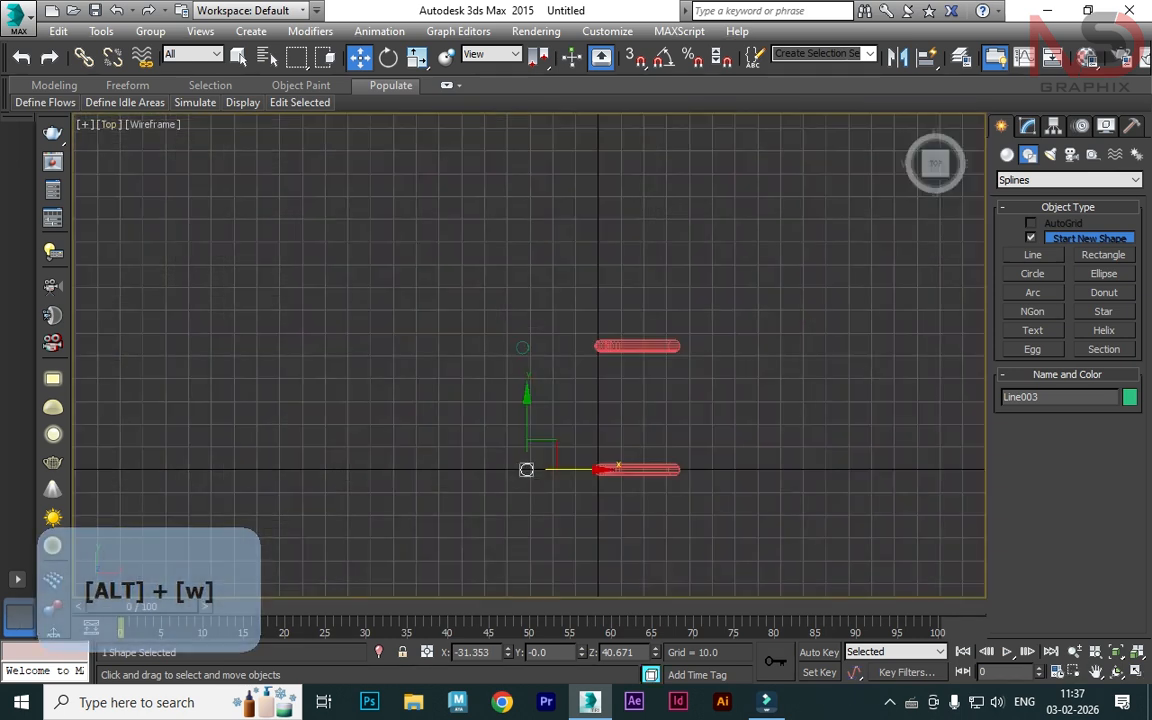
key(l)
click(527, 469)
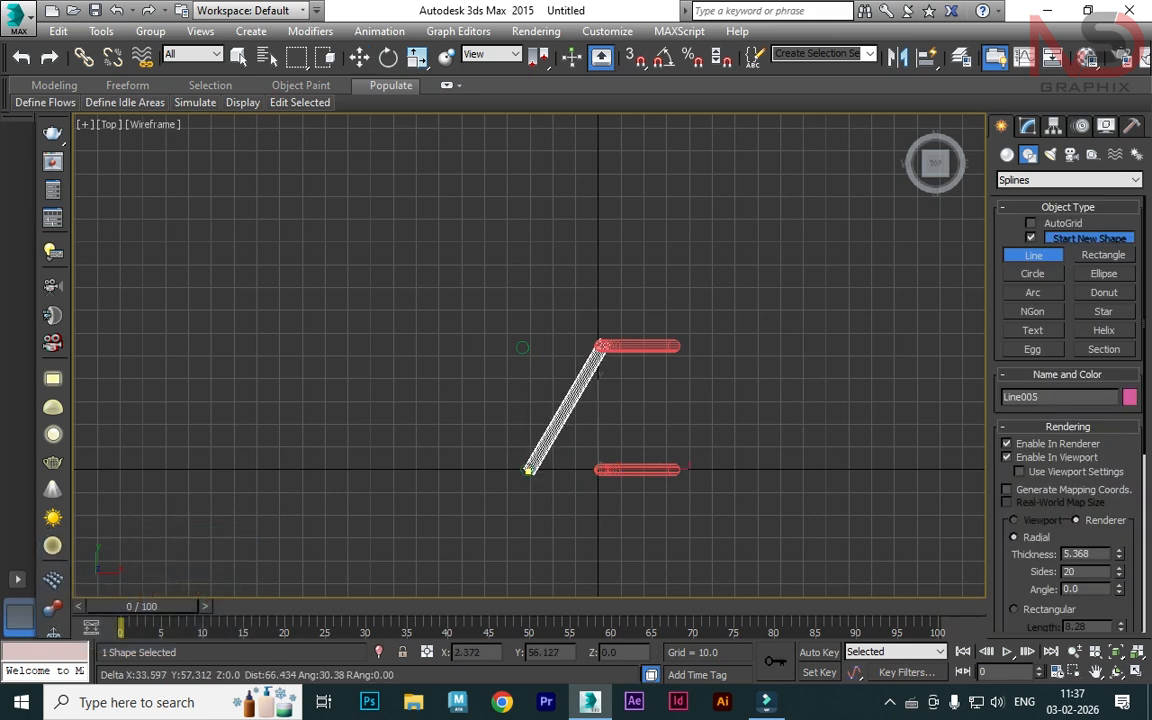
click(596, 345)
right_click(670, 348)
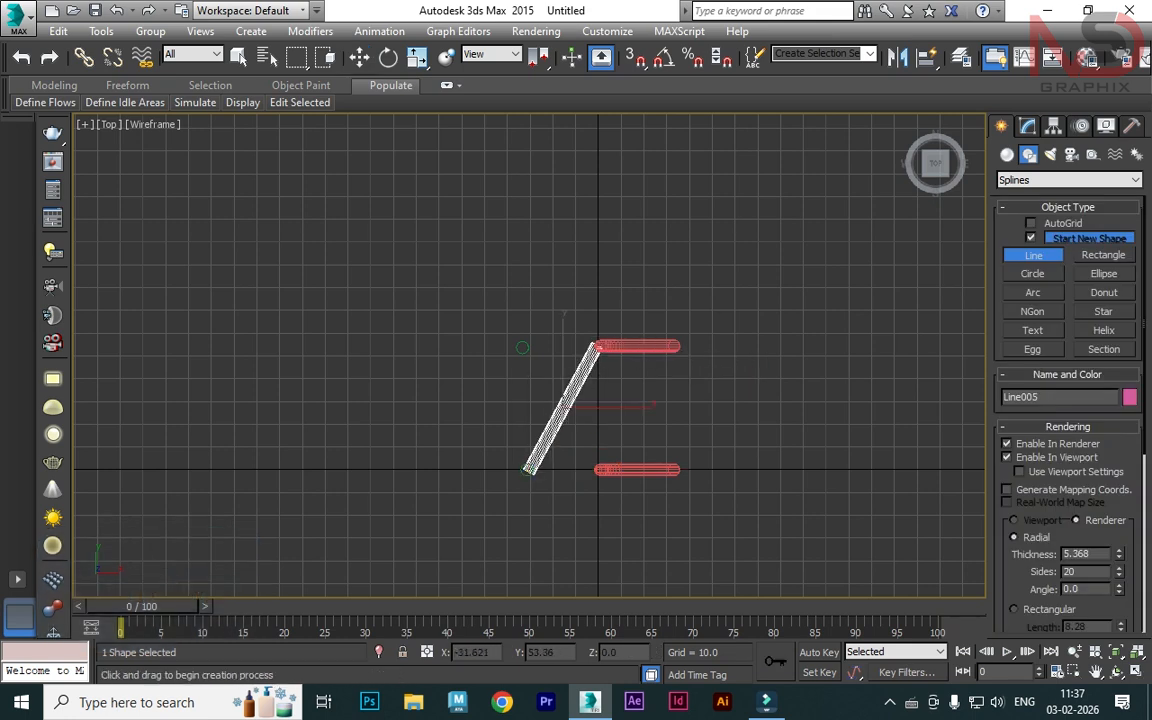
click(523, 348)
click(599, 469)
right_click(712, 411)
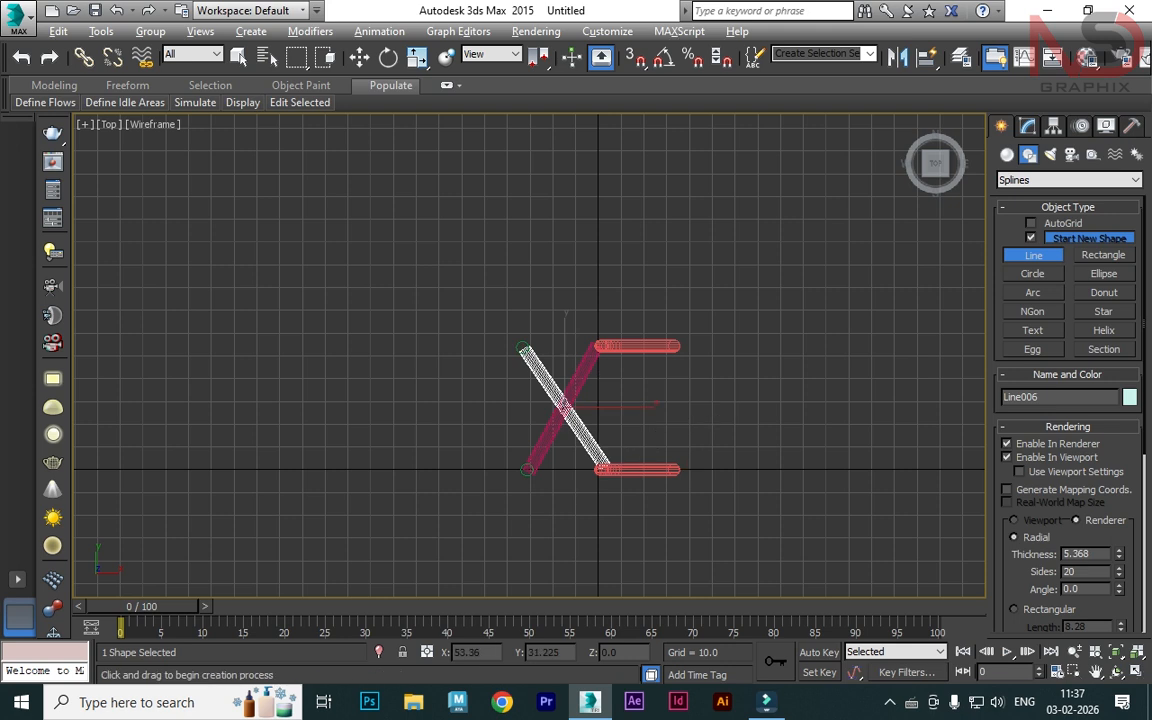
- Raise both crossing diagonal lines by about 66.5 units in the Front view, near the tops of the straight lines
key(alt+w)
alt+middle_click(712, 411)
key(alt+w)
key(w)
key(alt+w)
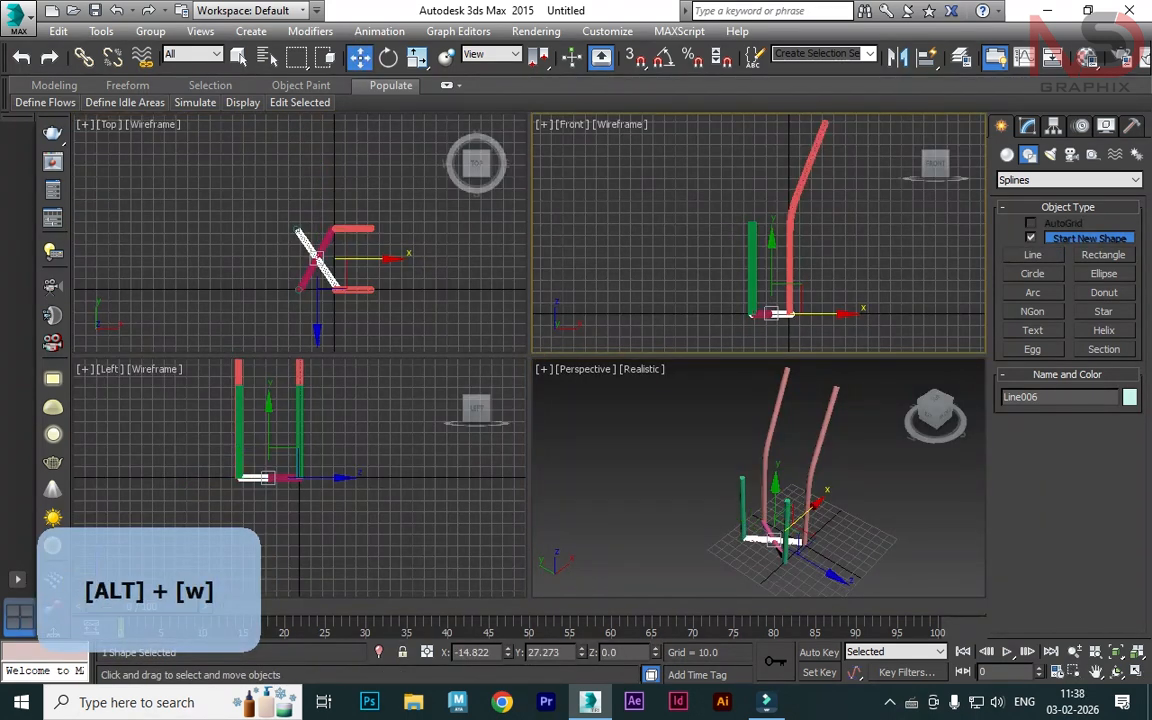
key(alt+w)
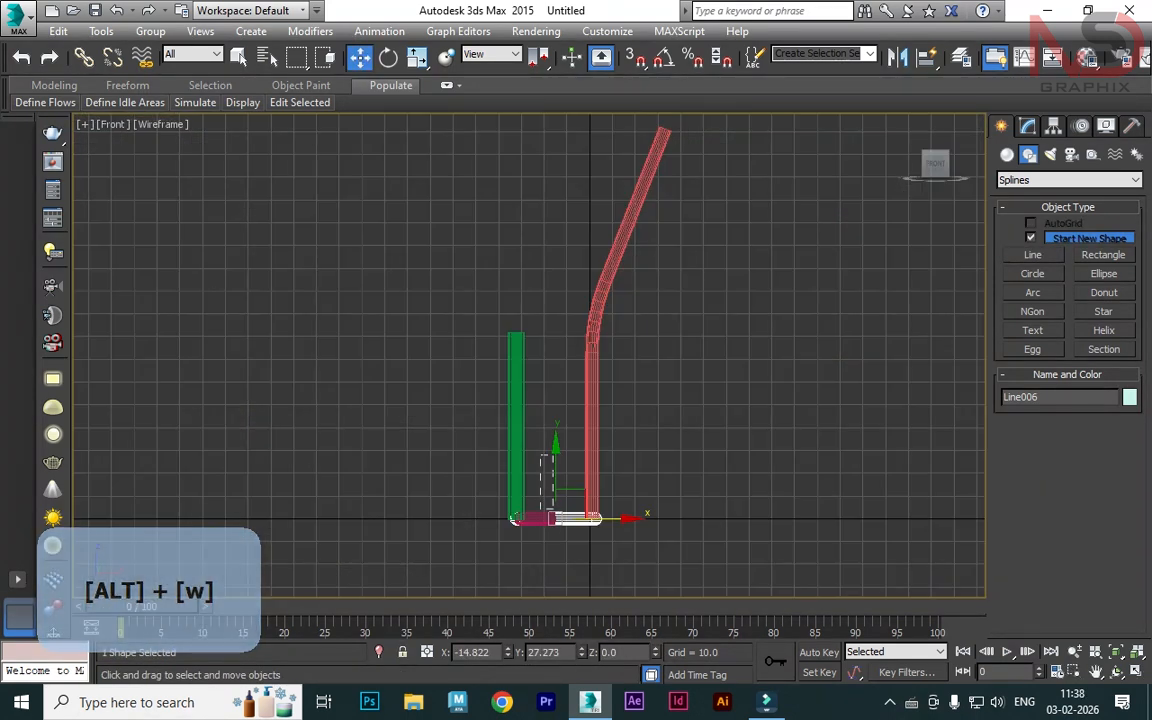
ctrl+click(535, 519)
drag(556, 468, 556, 323)
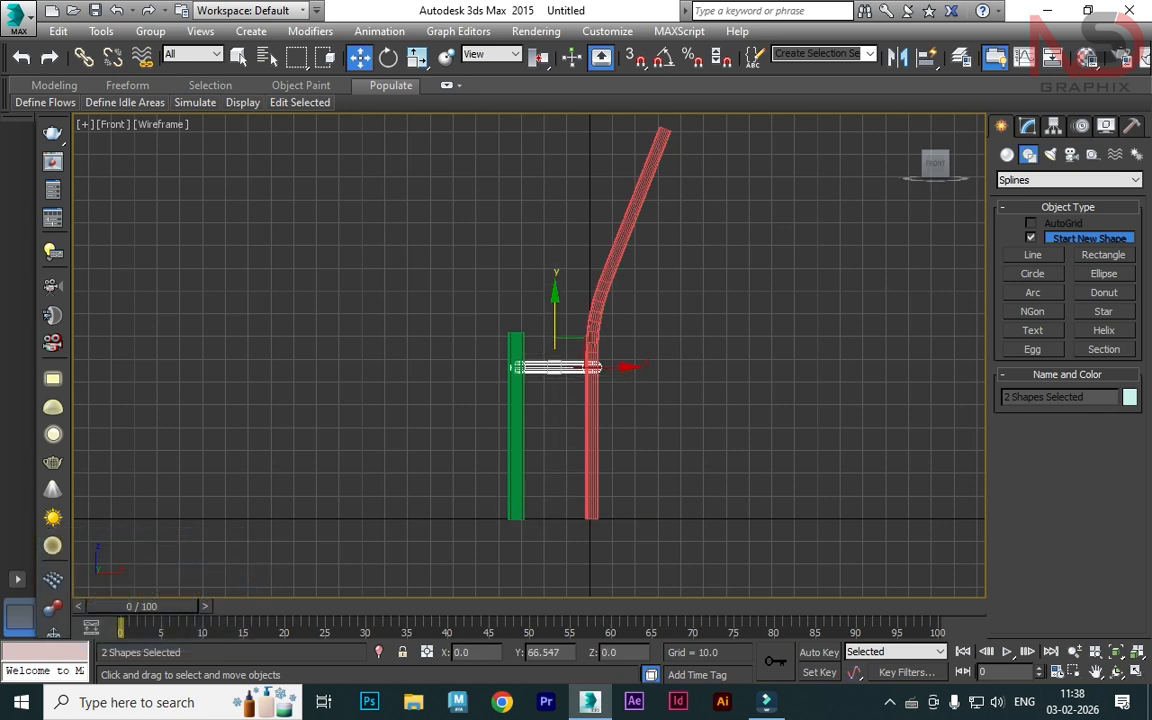
- Delete the two crossing diagonal lines and both straight vertical lines, leaving only the bent lines
key(alt+w)
alt+middle_click(700, 490)
key(alt+w)
alt+middle_drag(700, 490, 665, 470)
key(alt+w)
alt+middle_click(690, 270)
key(alt+w)
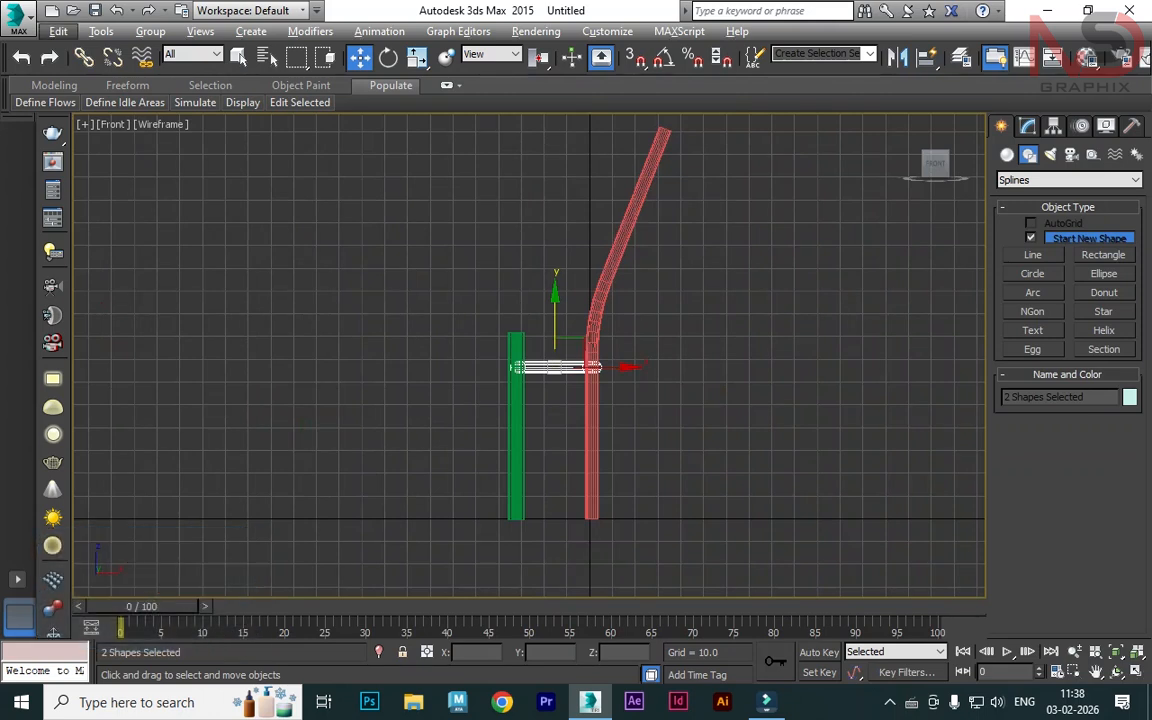
key(Delete)
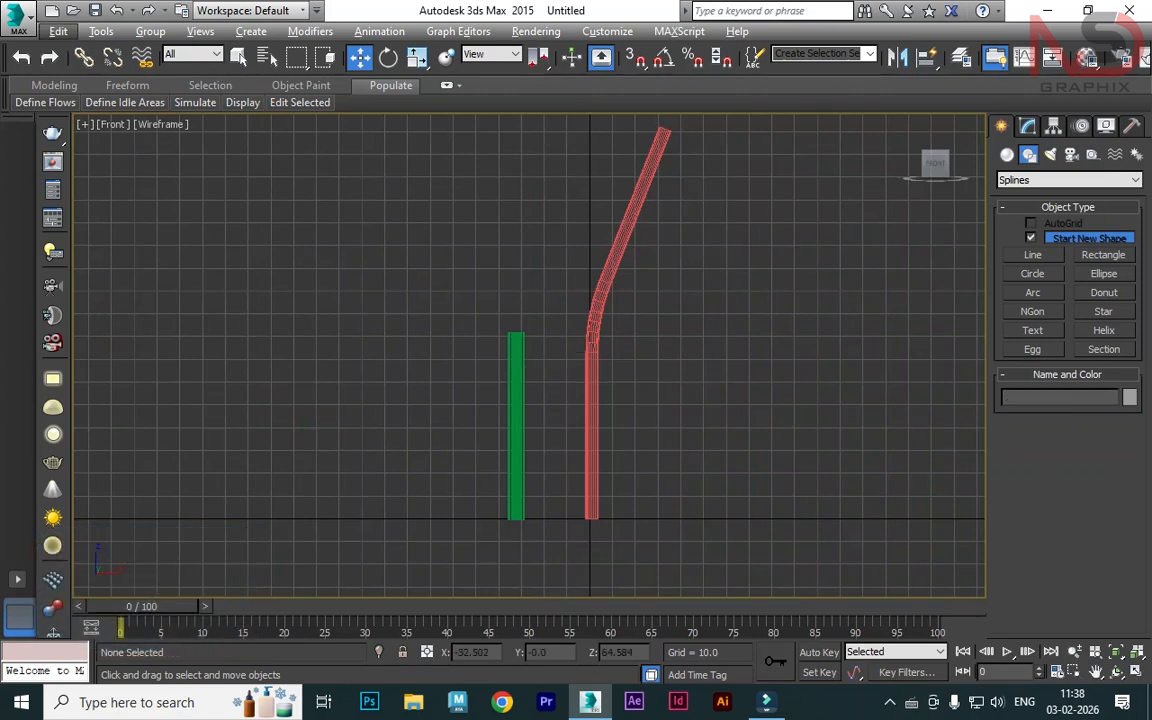
drag(556, 447, 556, 447)
key(Delete)
- Draw an L-shaped line in the Front view, rising about 79 units and running horizontally to the bend of the bent line
click(1033, 255)
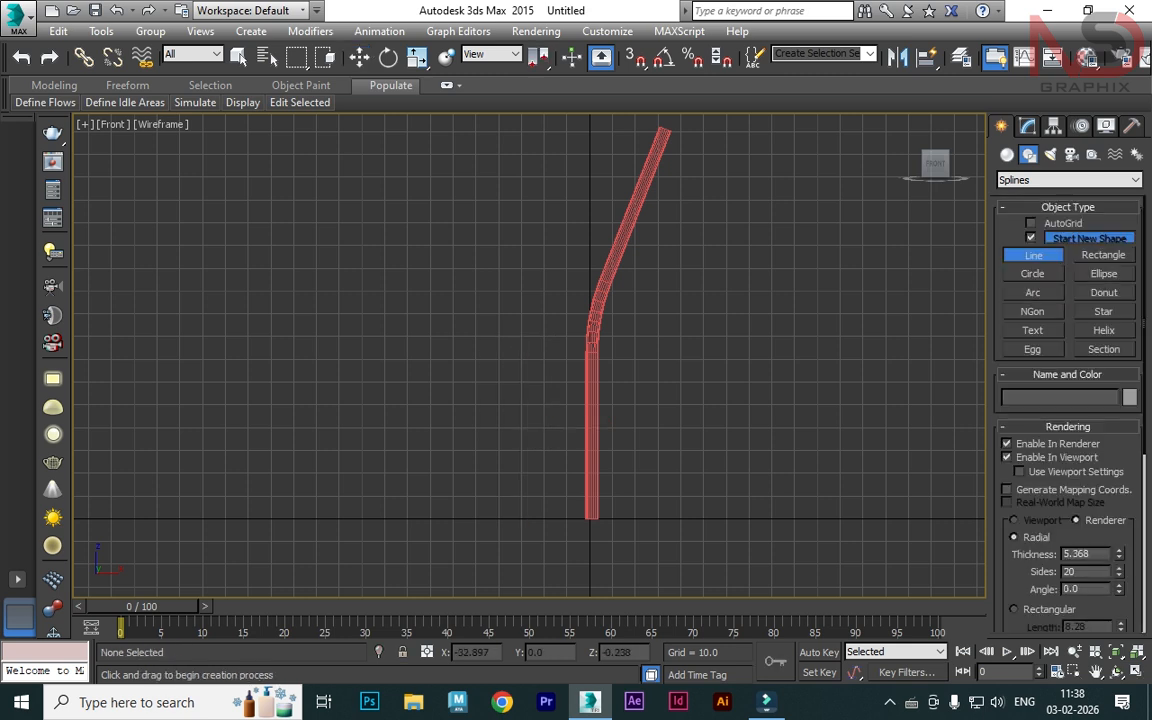
click(405, 512)
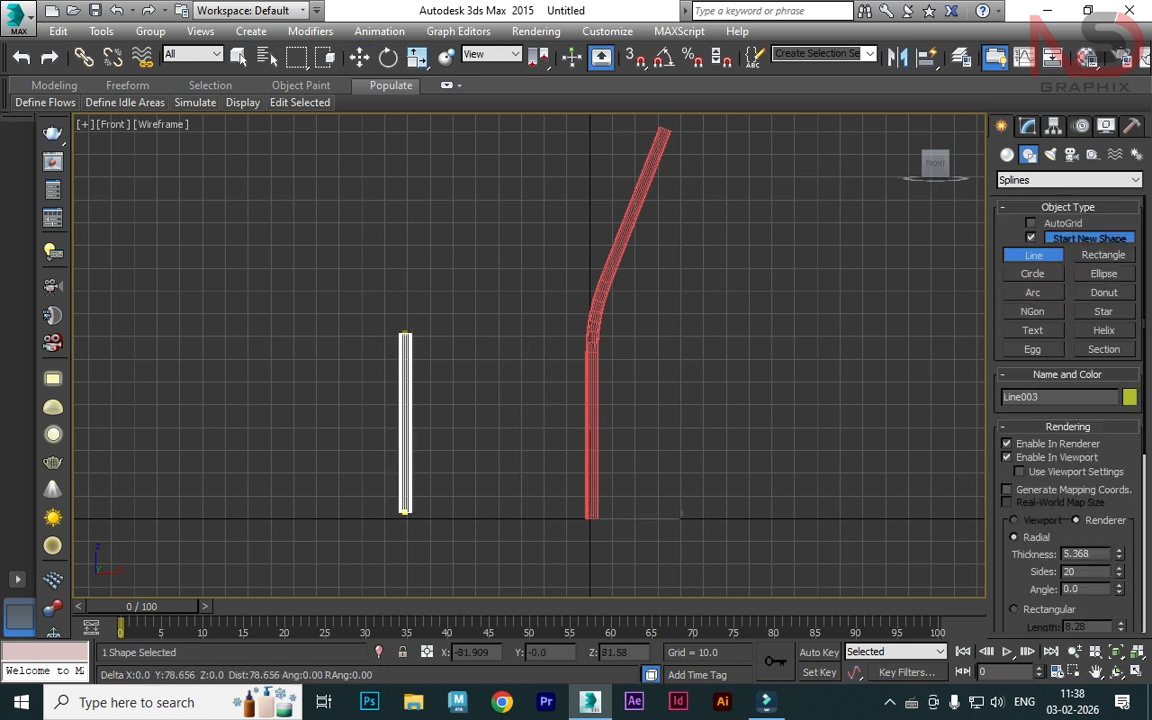
shift+click(405, 334)
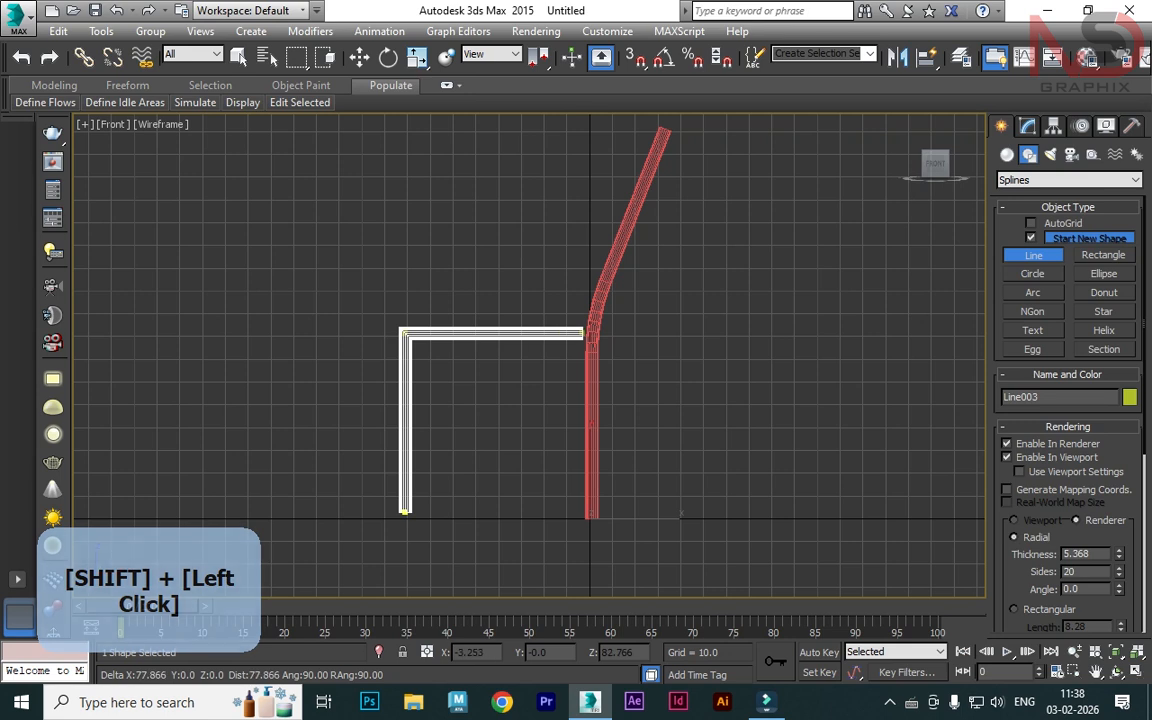
shift+click(591, 333)
right_click(796, 299)
- In the Top view, move the L-shaped line's end vertex to the opposite bent line and shift its leg vertices slightly closer along X
key(alt+w)
alt+middle_click(305, 330)
key(alt+w)
key(w)
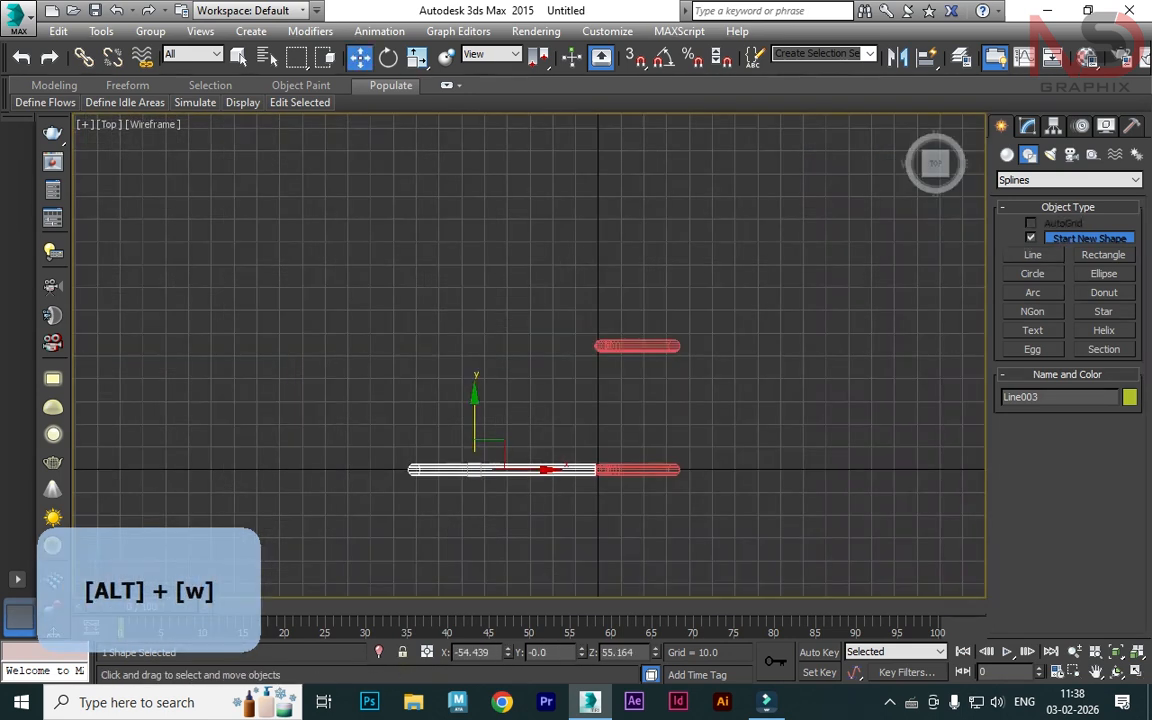
click(1028, 126)
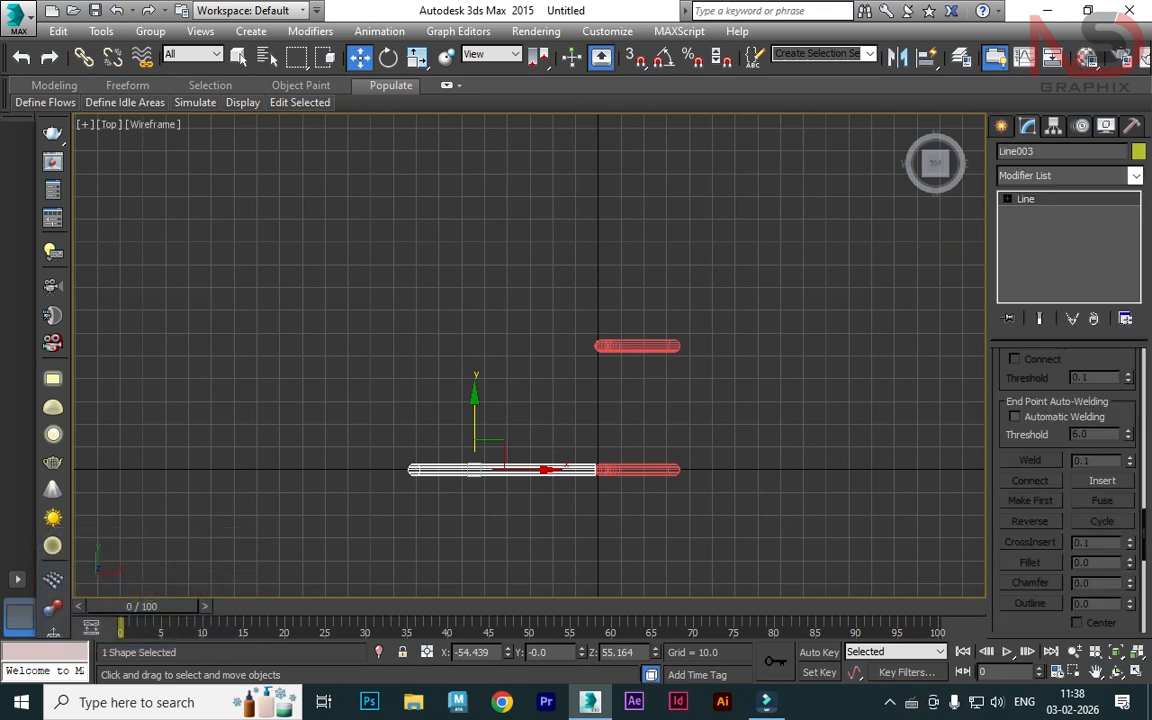
key(1)
drag(609, 455, 608, 329)
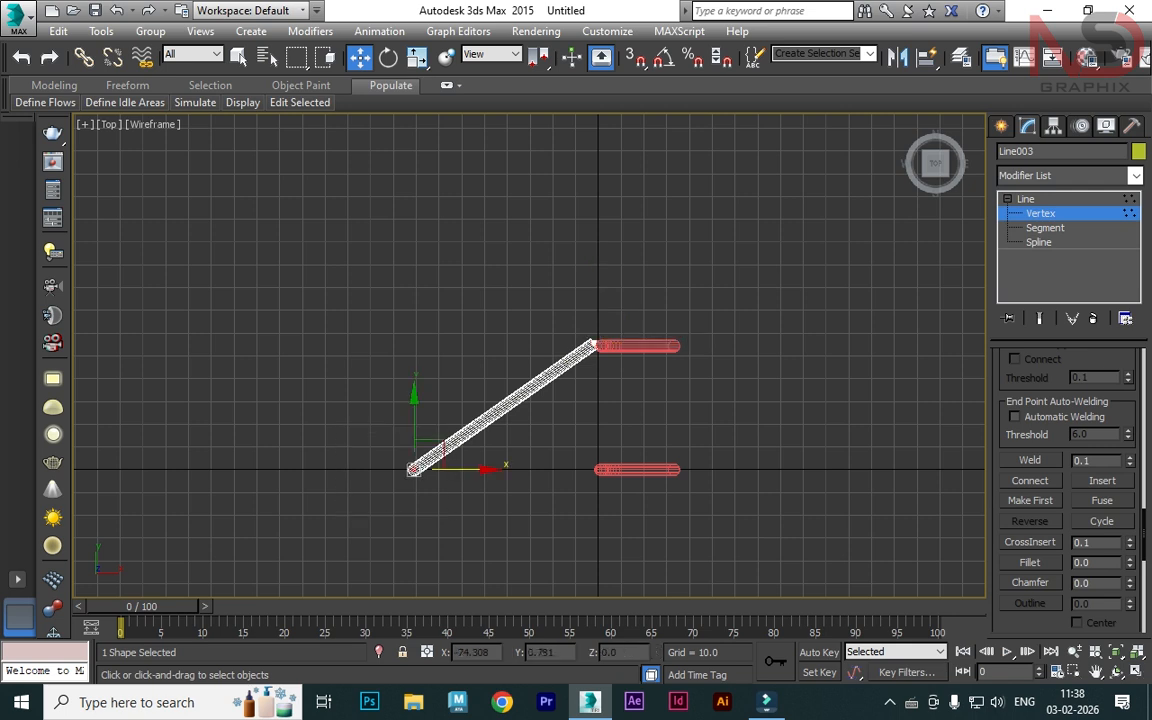
drag(458, 469, 482, 469)
key(alt+w)
right_click(660, 440)
key(alt+w)
alt+middle_drag(660, 440, 805, 430)
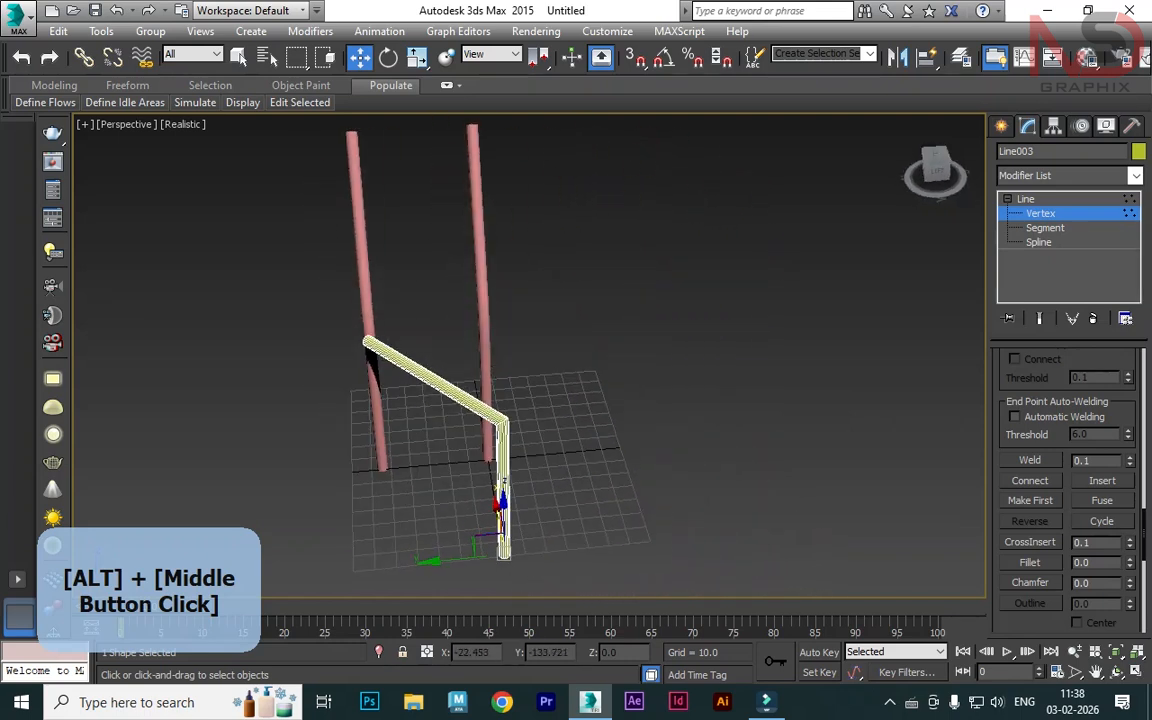
click(1007, 199)
mouse_move(640, 440)
alt+middle_down()
mouse_move(680, 448)
mouse_move(620, 445)
alt+middle_up()
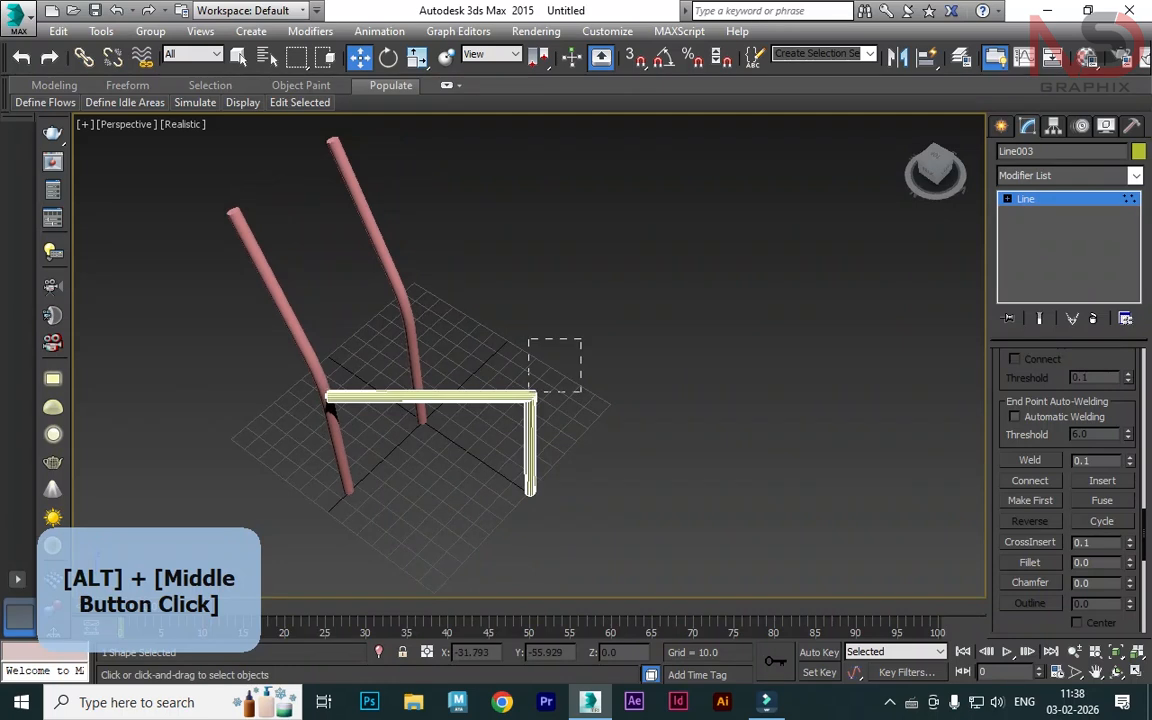
shift+drag(492, 434, 459, 466)
key(ctrl+z)
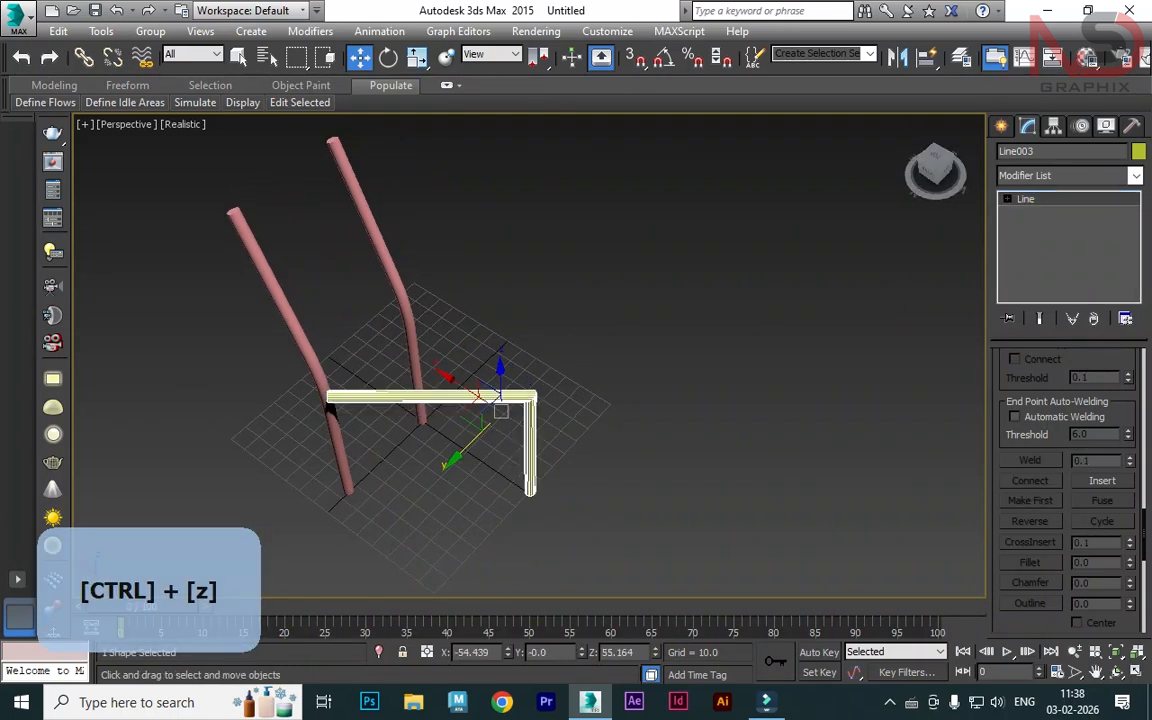
shift+drag(500, 410, 465, 448)
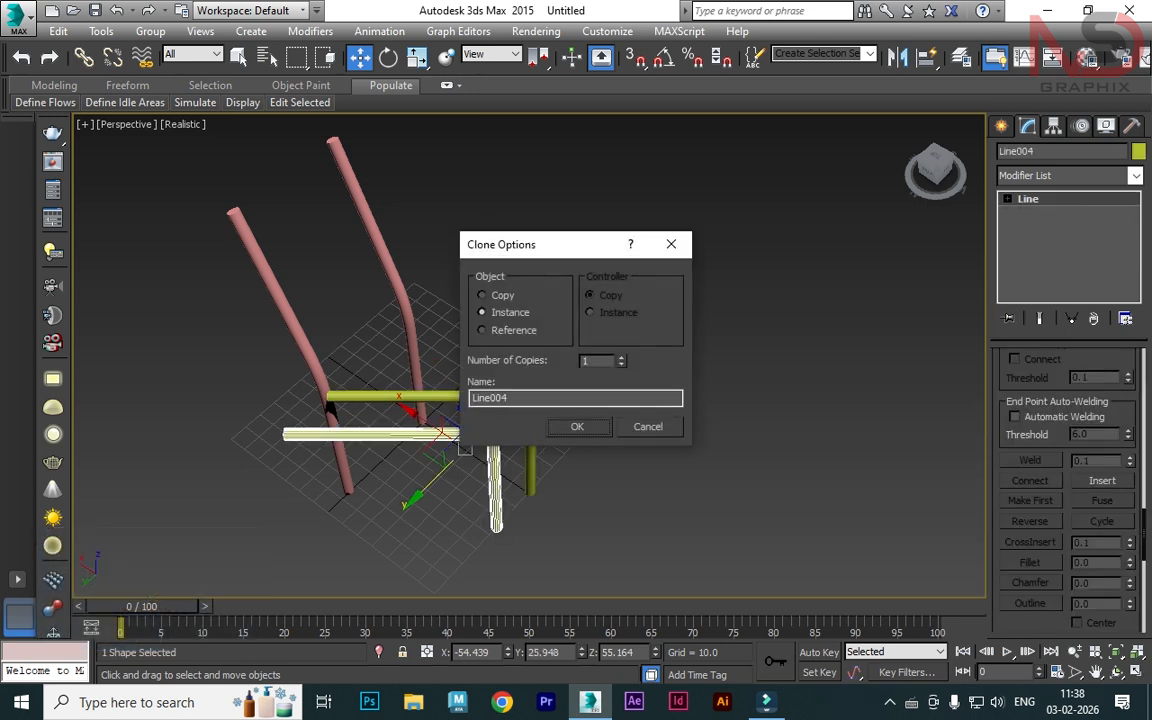
key(Escape)
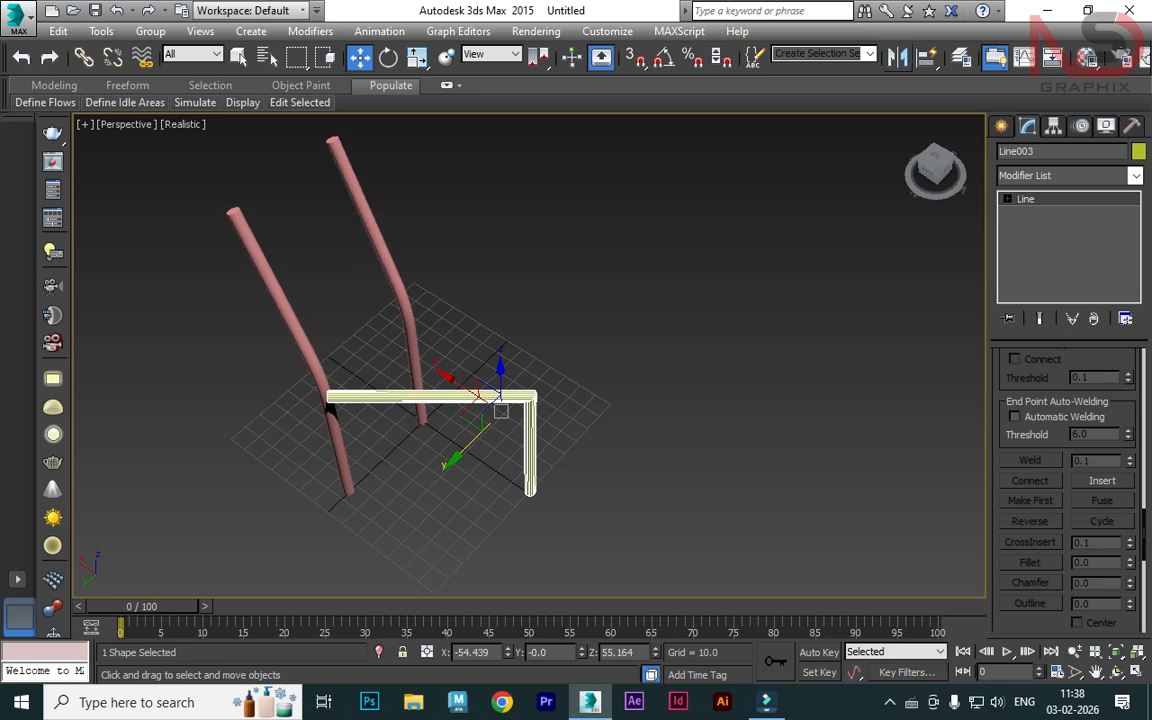
- Mirror the L-shaped line across the Y axis as an instance with an offset of 0.0
click(897, 57)
drag(560, 190, 727, 163)
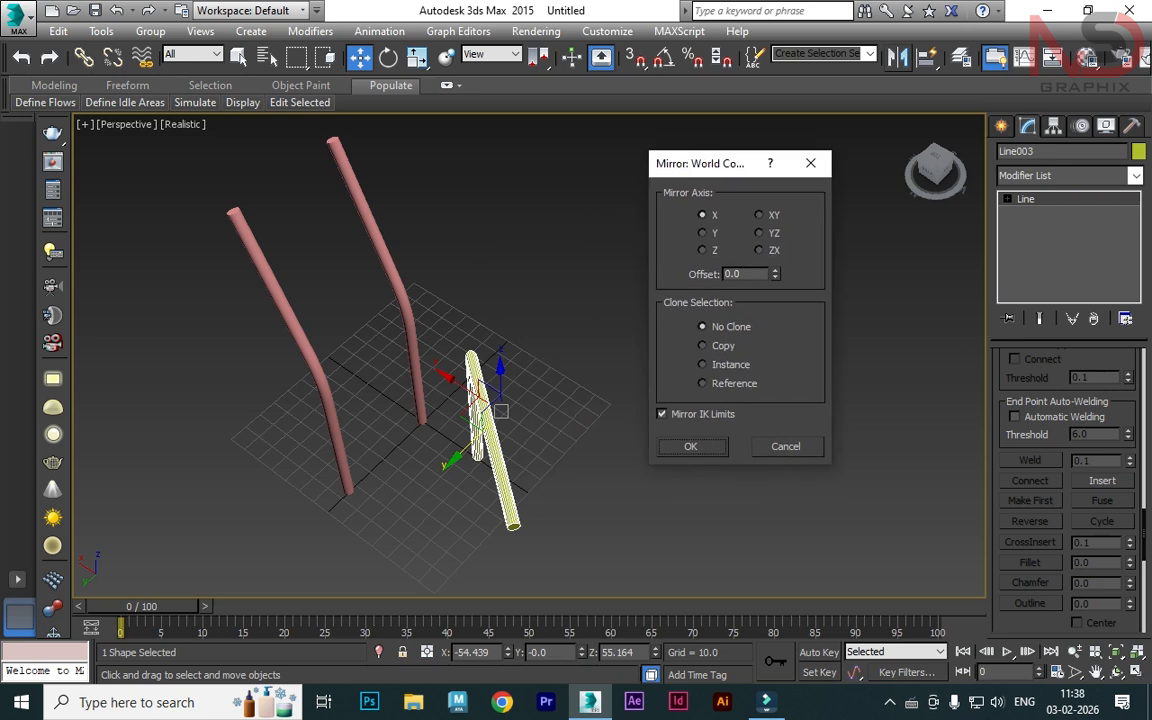
click(702, 232)
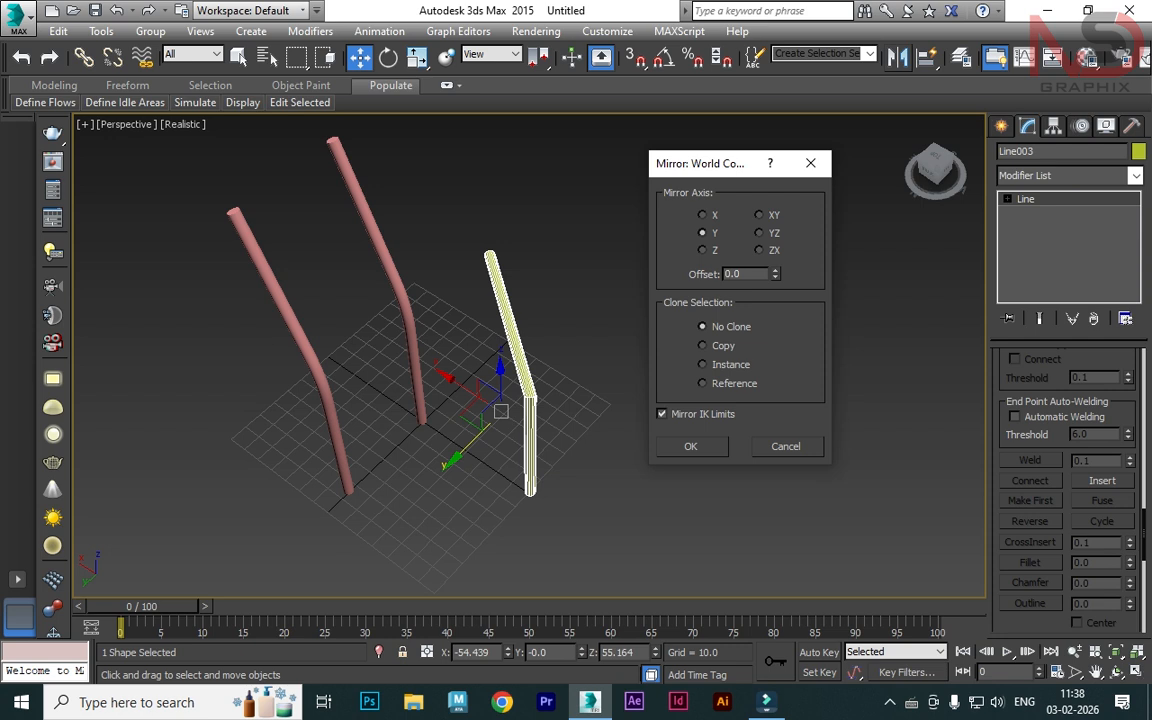
click(703, 365)
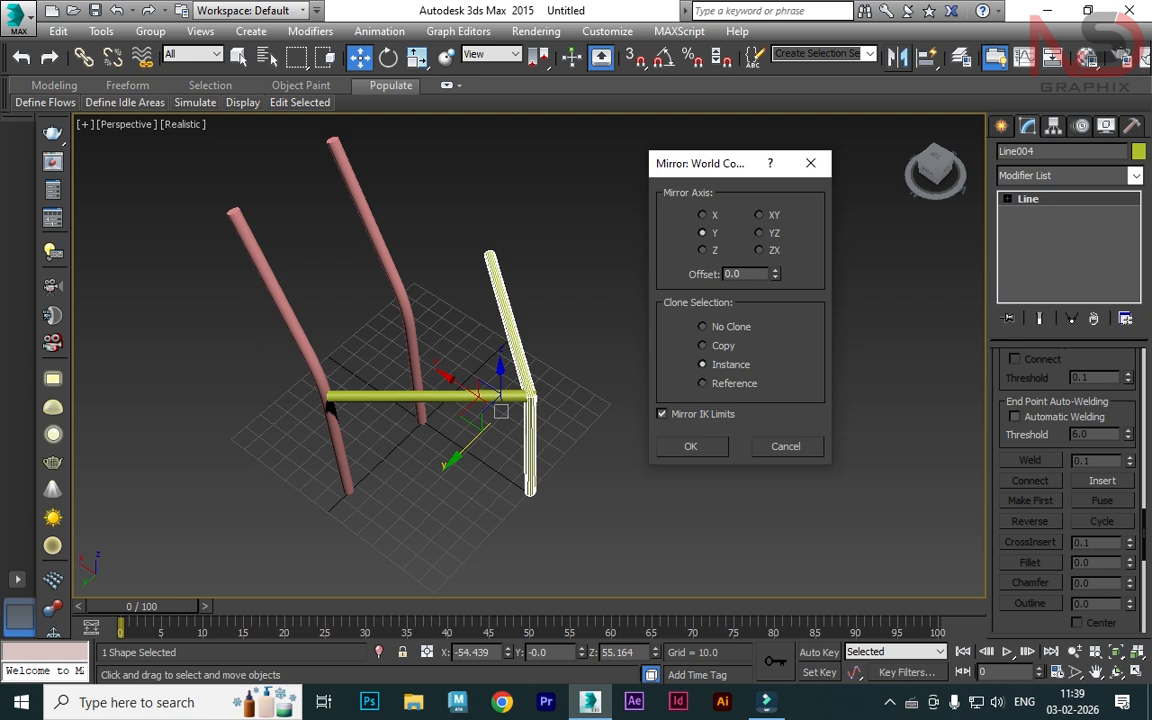
click(691, 446)
- Move the mirrored line about 52 units along Y to cross the original, and fine-tune both lines against the bent lines in the Top view
drag(470, 445, 396, 520)
key(alt+w)
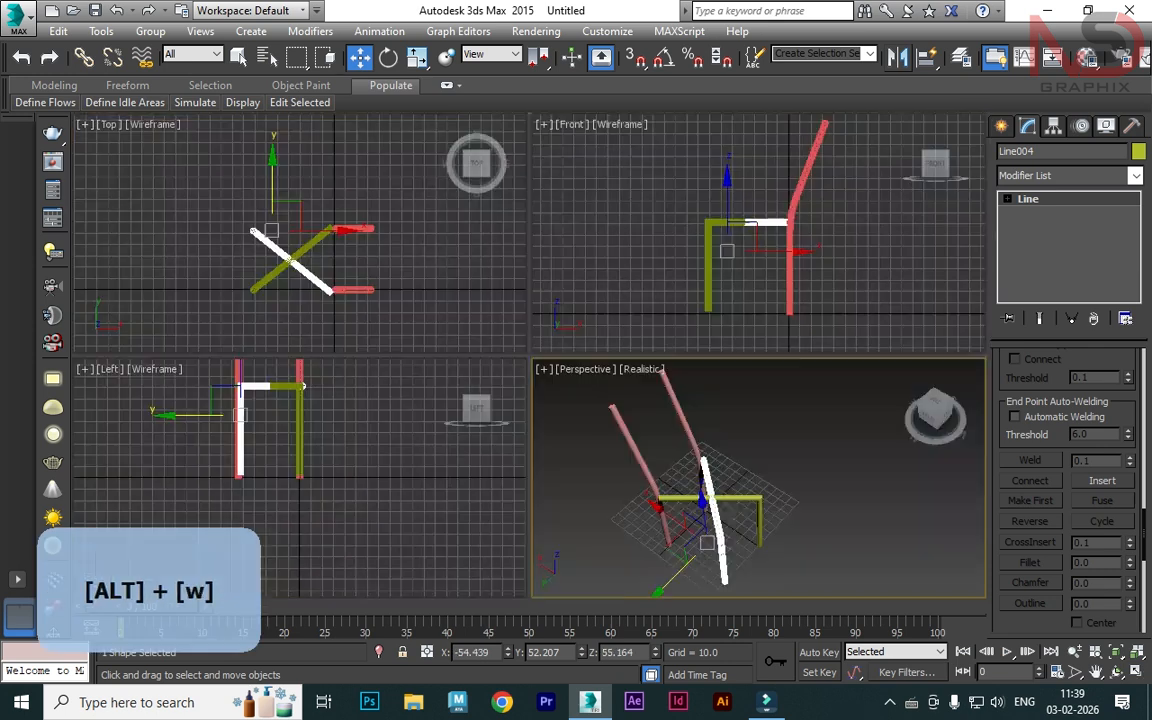
key(alt+w)
drag(478, 358, 477, 344)
click(475, 439)
drag(474, 469, 476, 467)
key(alt+w)
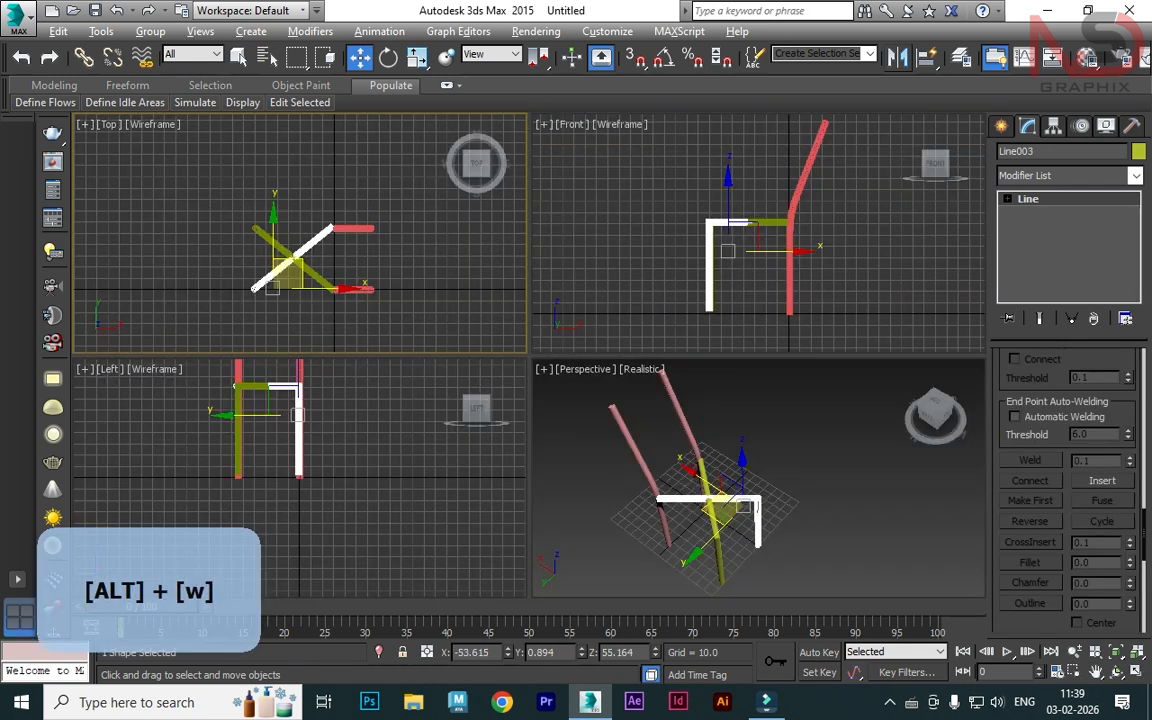
- Fillet the corner vertex of the original L-shaped line by about 21.5 in the Front view
right_click(713, 515)
key(alt+w)
alt+middle_drag(713, 515, 502, 482)
click(502, 482)
click(467, 484)
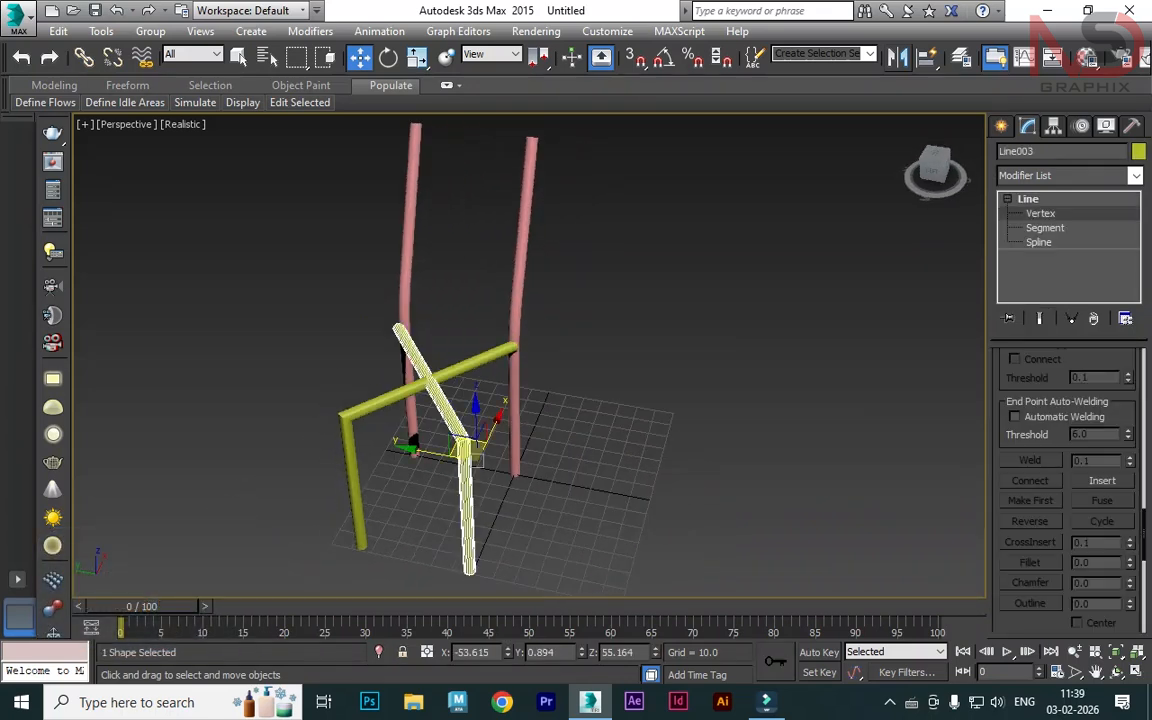
key(1)
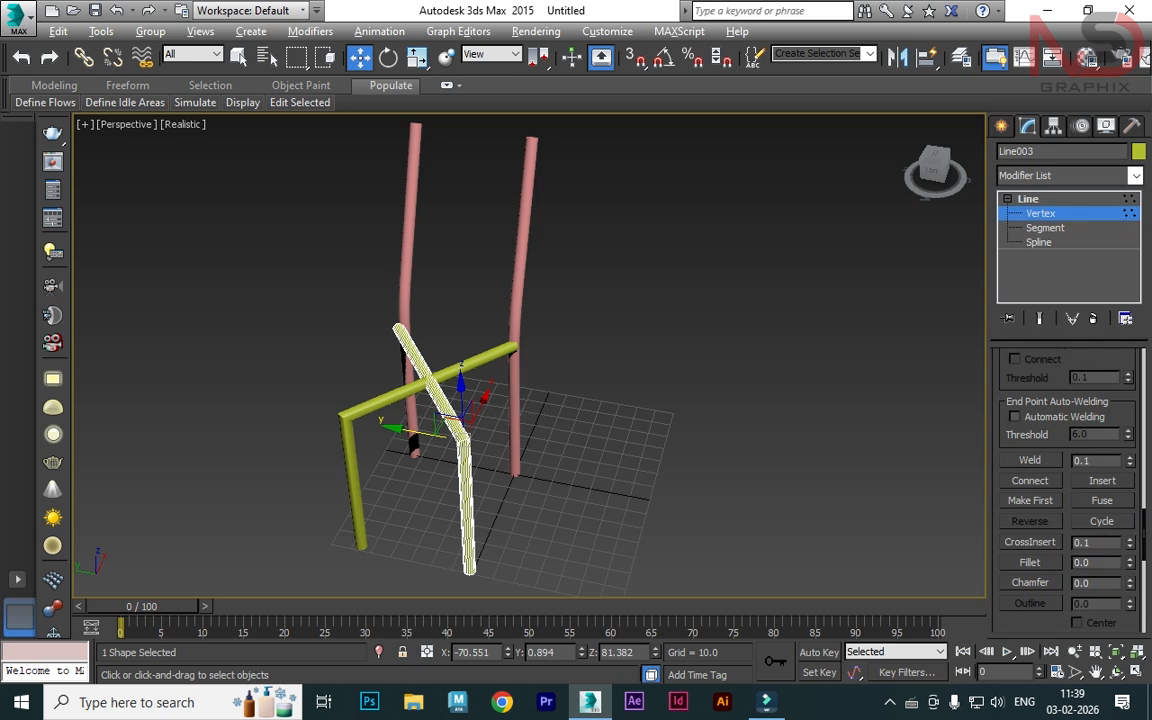
key(alt+w)
right_click(860, 250)
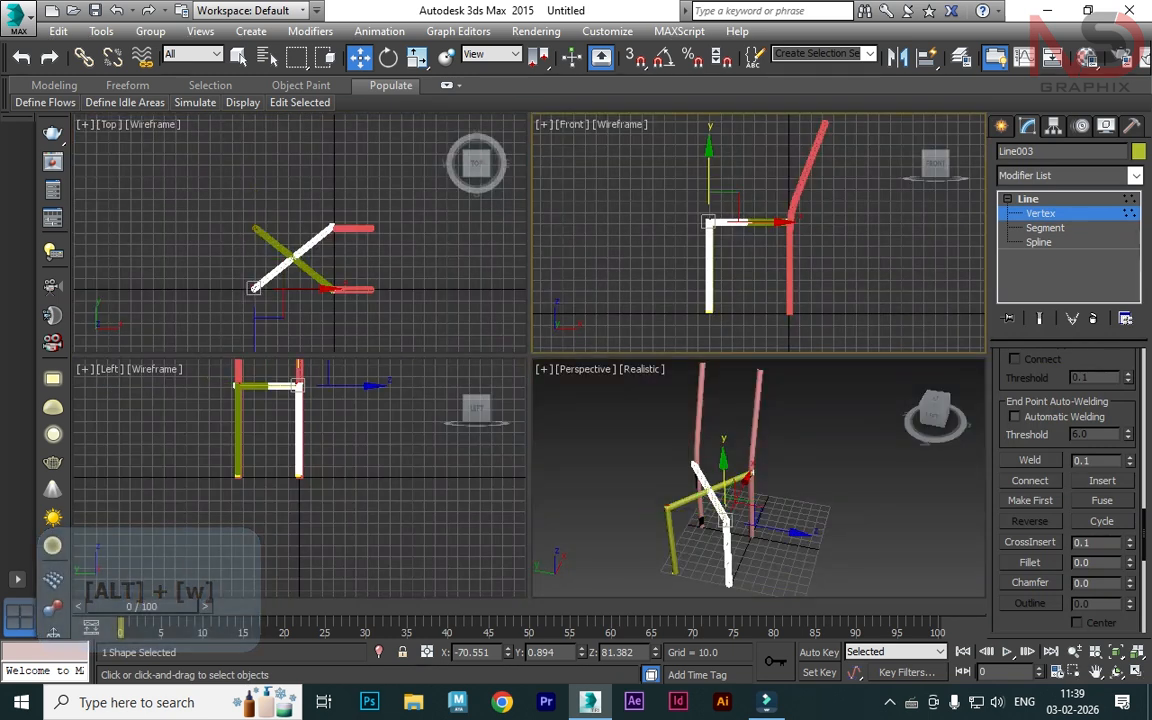
click(1030, 562)
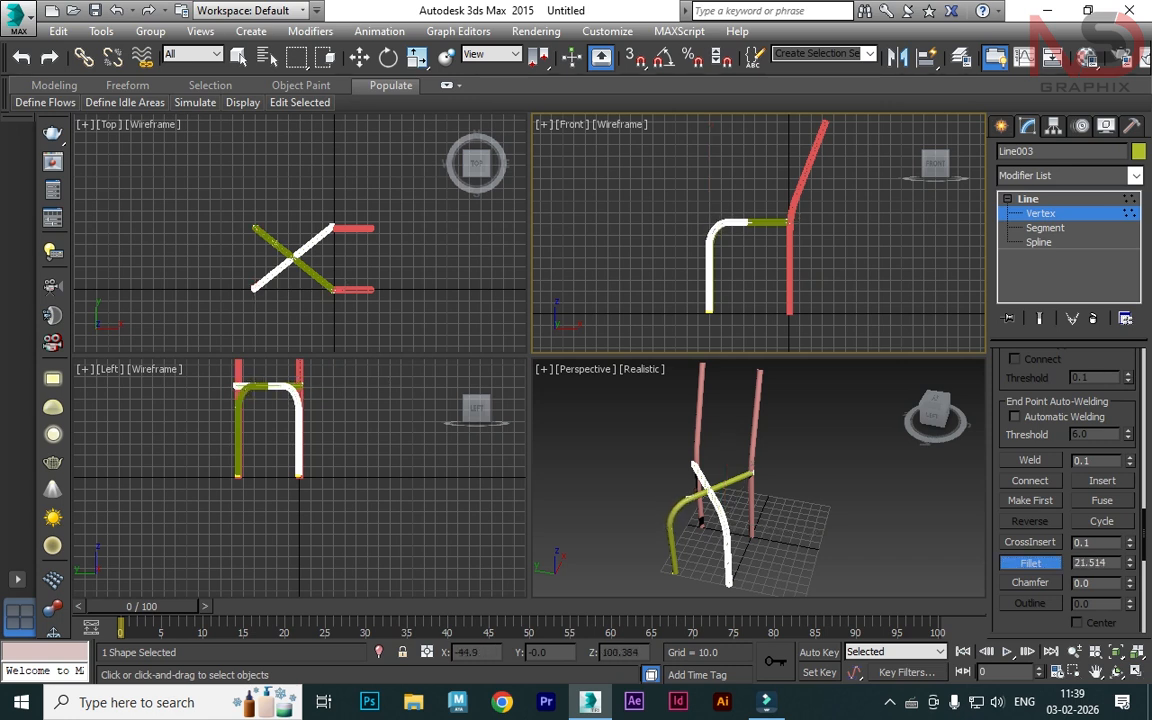
click(1028, 199)
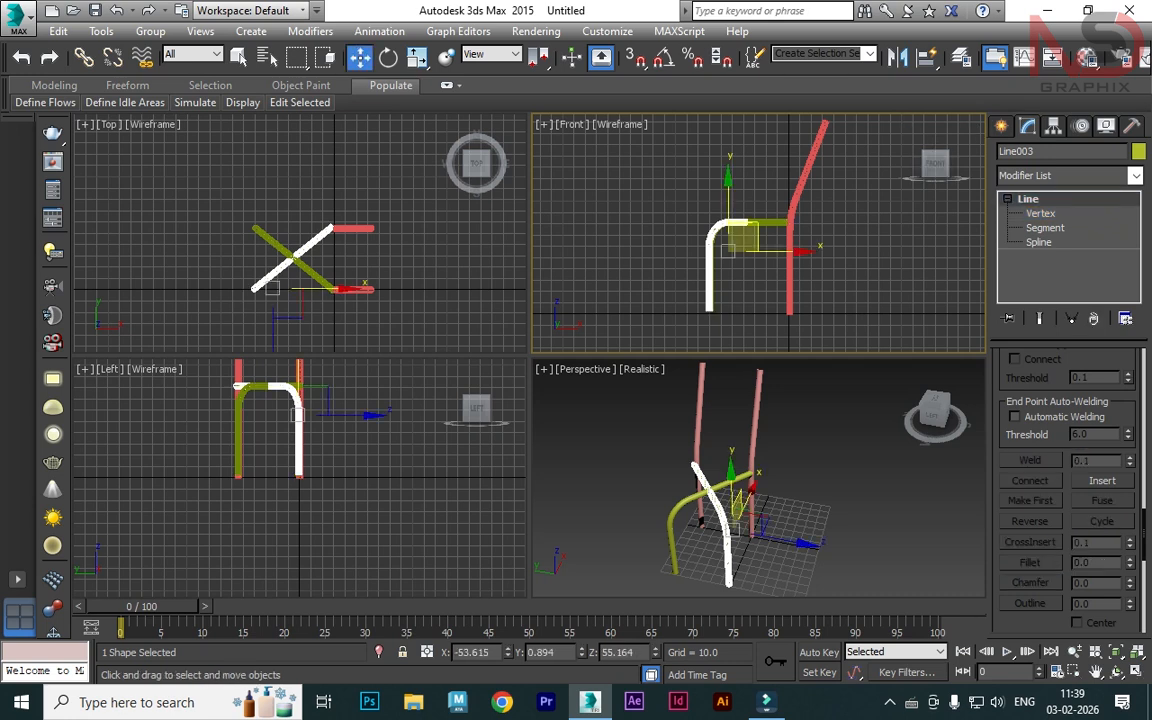
click(890, 245)
alt+middle_click(740, 425)
key(alt+w)
alt+middle_drag(708, 452, 735, 388)
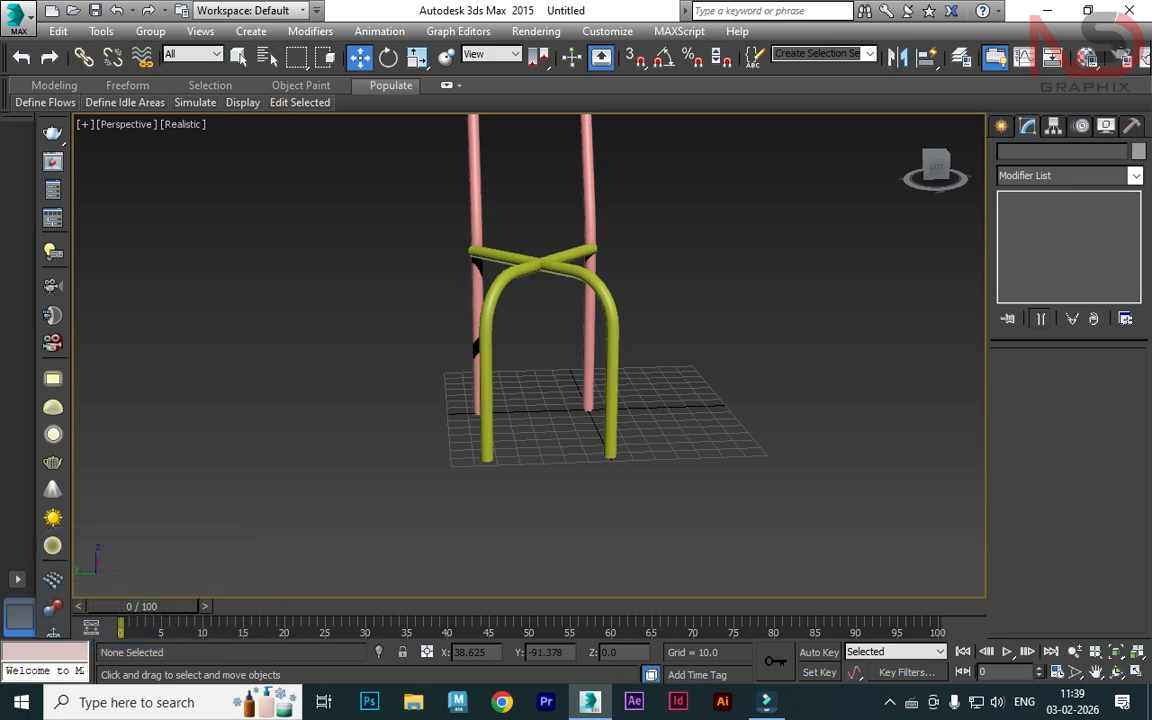
- Draw a circle in the Top view centred on the crossing of the two lines and reaching the bases of the bent lines
key(alt+w)
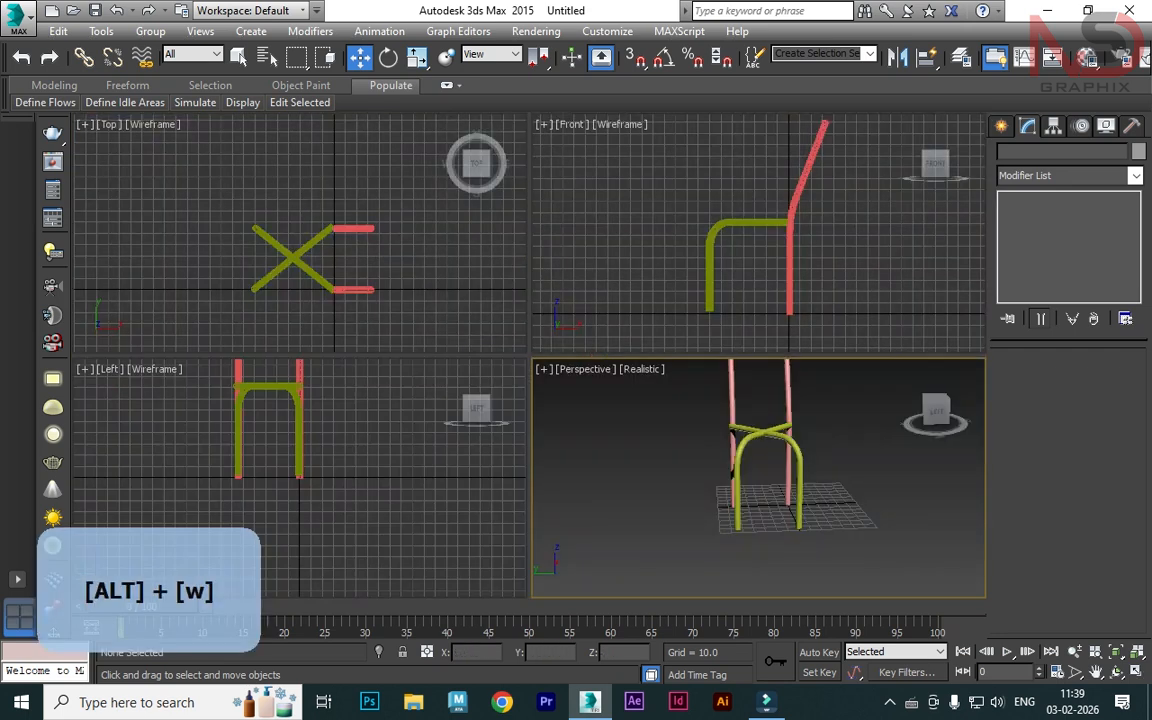
click(345, 205)
key(alt+w)
click(1002, 126)
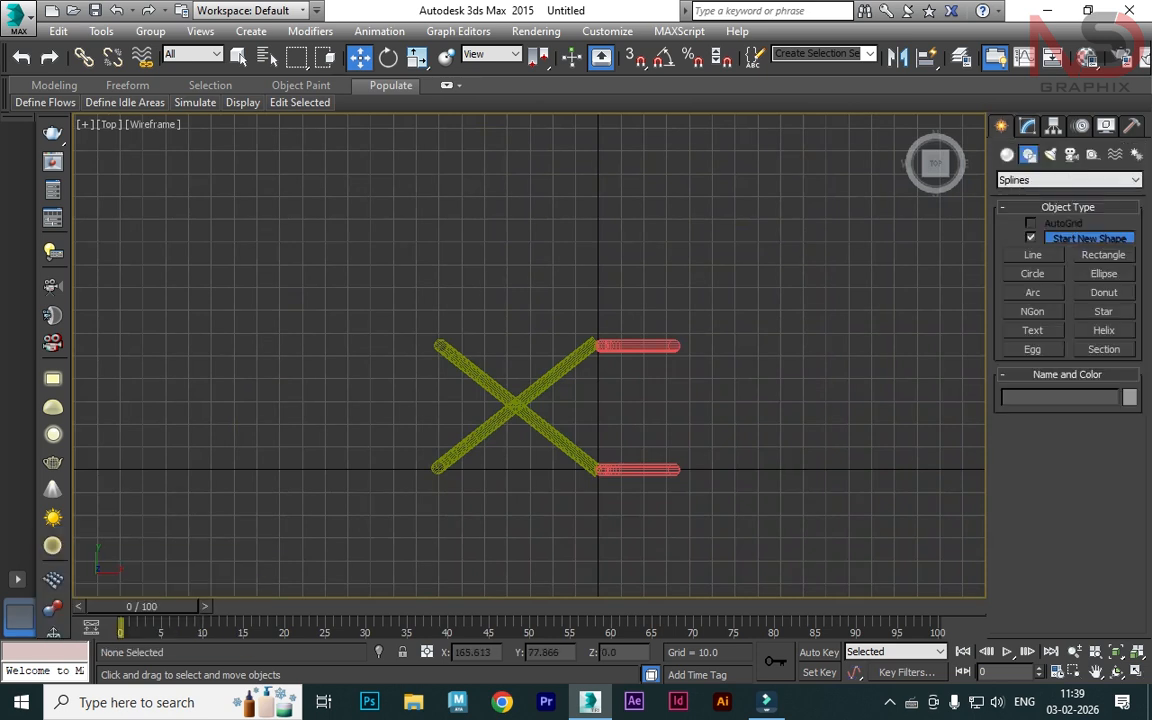
click(1033, 274)
drag(515, 407, 601, 407)
right_click(601, 407)
- Raise the circle in the Front view to a height of about 10.4 above the leg bottoms
key(alt+w)
alt+middle_click(700, 230)
key(alt+w)
drag(507, 462, 507, 438)
key(alt+w)
alt+middle_click(720, 440)
key(alt+w)
alt+middle_drag(650, 405, 715, 445)
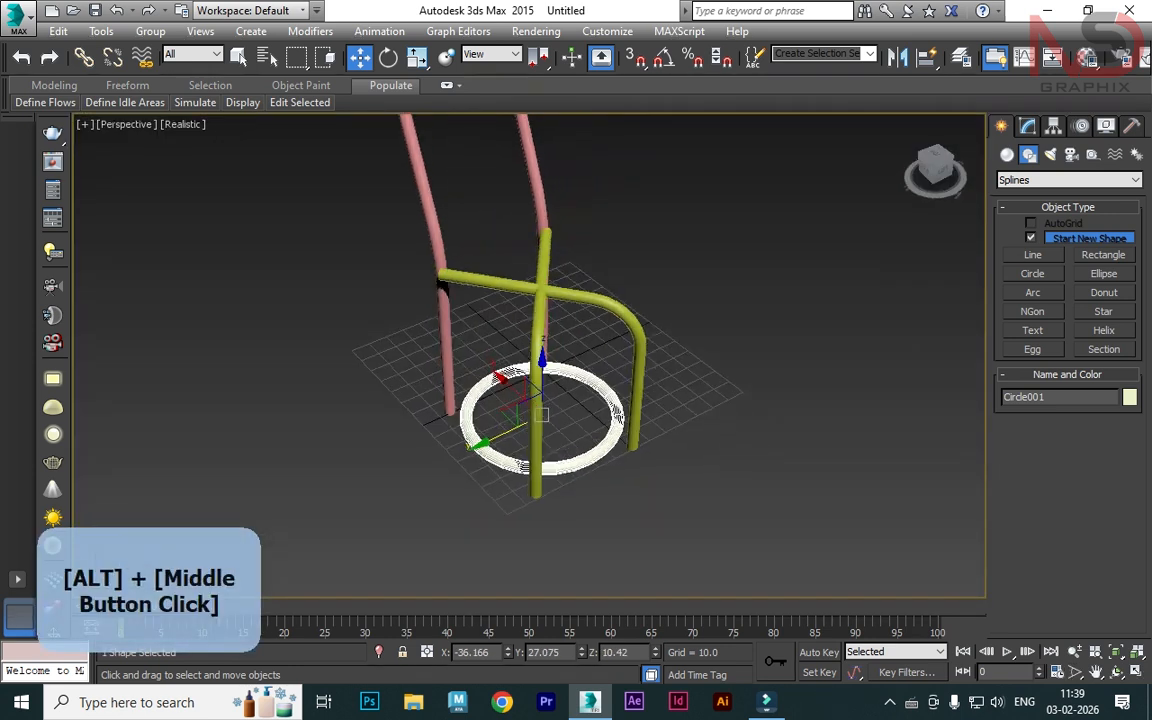
- Scale the circle up uniformly to about 114 percent so it meets the four legs
click(718, 447)
click(608, 442)
key(r)
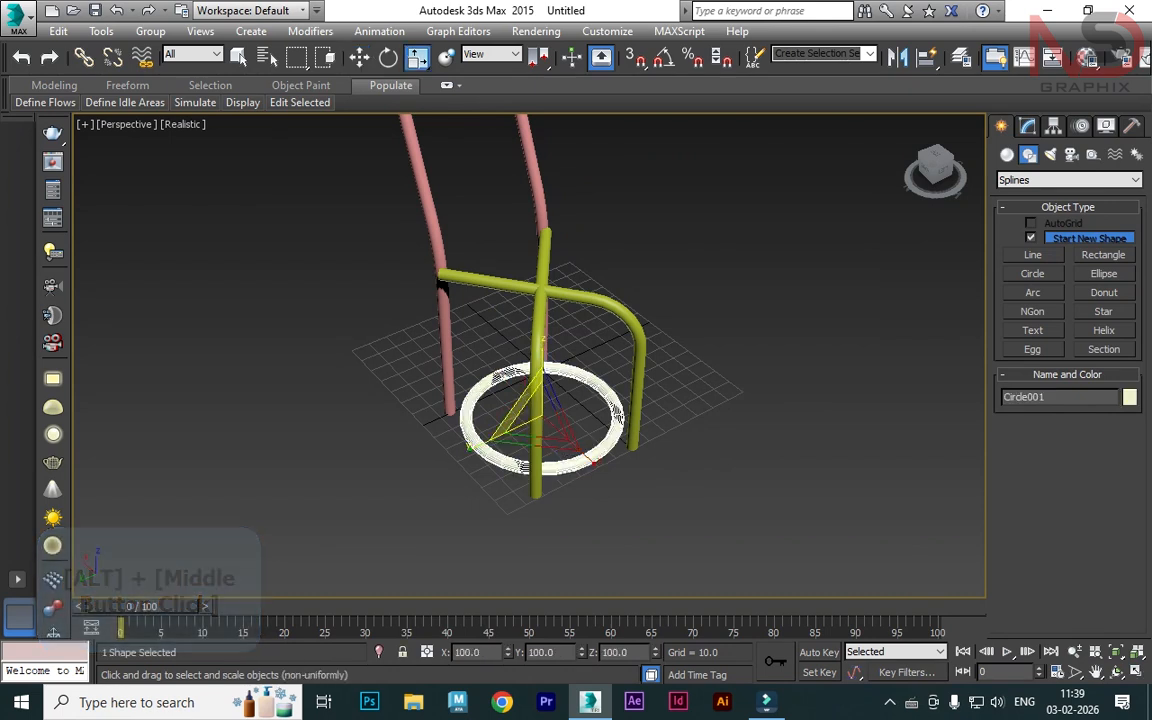
drag(541, 424, 541, 405)
click(715, 447)
- Shift the circle slightly along X to about -34.6 to centre it between the legs
alt+middle_drag(715, 447, 589, 412)
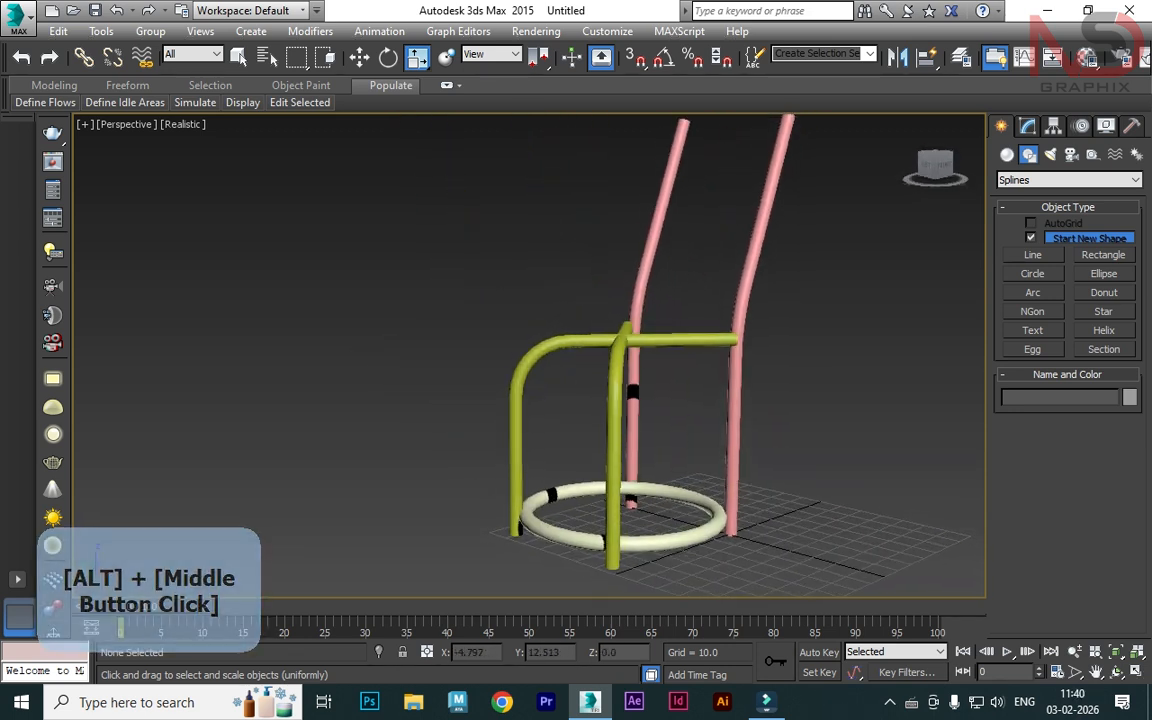
click(660, 546)
key(w)
drag(628, 503, 627, 505)
key(r)
click(790, 440)
scroll(748, 450, down, 3)
alt+middle_drag(748, 450, 772, 496)
- Clone the circle upward in the Front view as a single instance, placing it at a height of about 86.8 above the seat lines
click(488, 268)
key(alt+w)
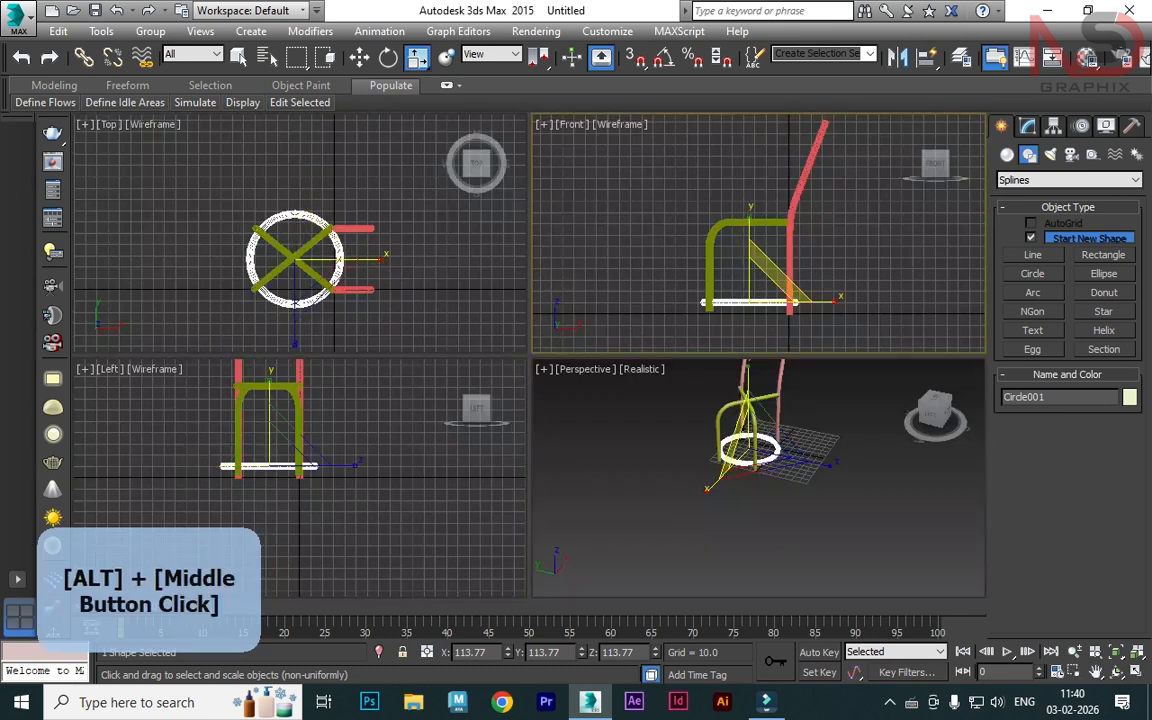
key(alt+w)
key(w)
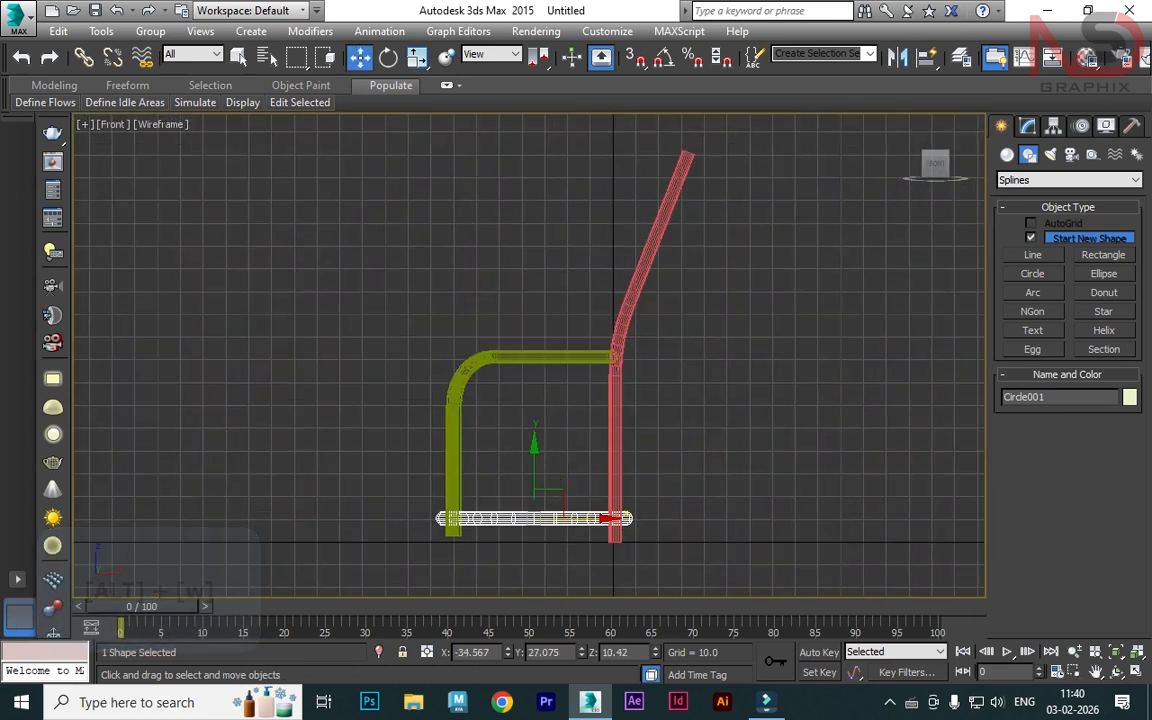
shift+drag(535, 500, 535, 326)
key(Return)
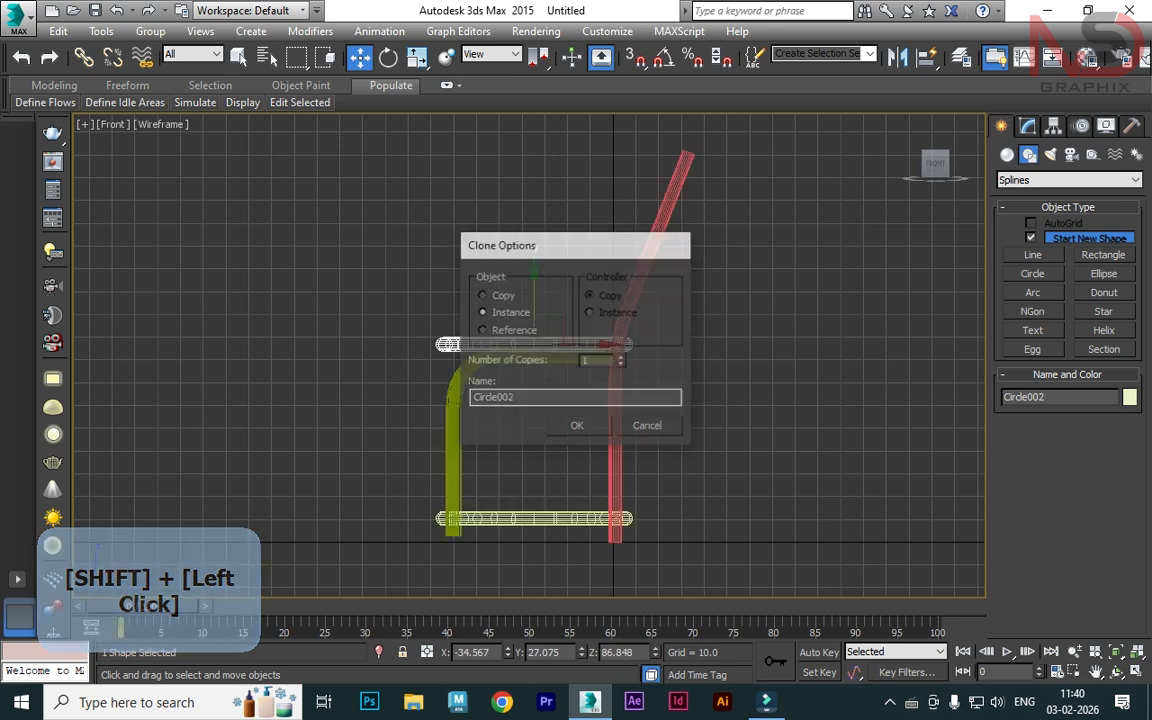
key(alt+w)
key(alt+w)
mouse_move(530, 360)
alt+middle_down()
mouse_move(560, 360)
mouse_move(515, 360)
alt+middle_up()
key(alt+w)
alt+middle_click(300, 240)
key(alt+w)
click(1007, 155)
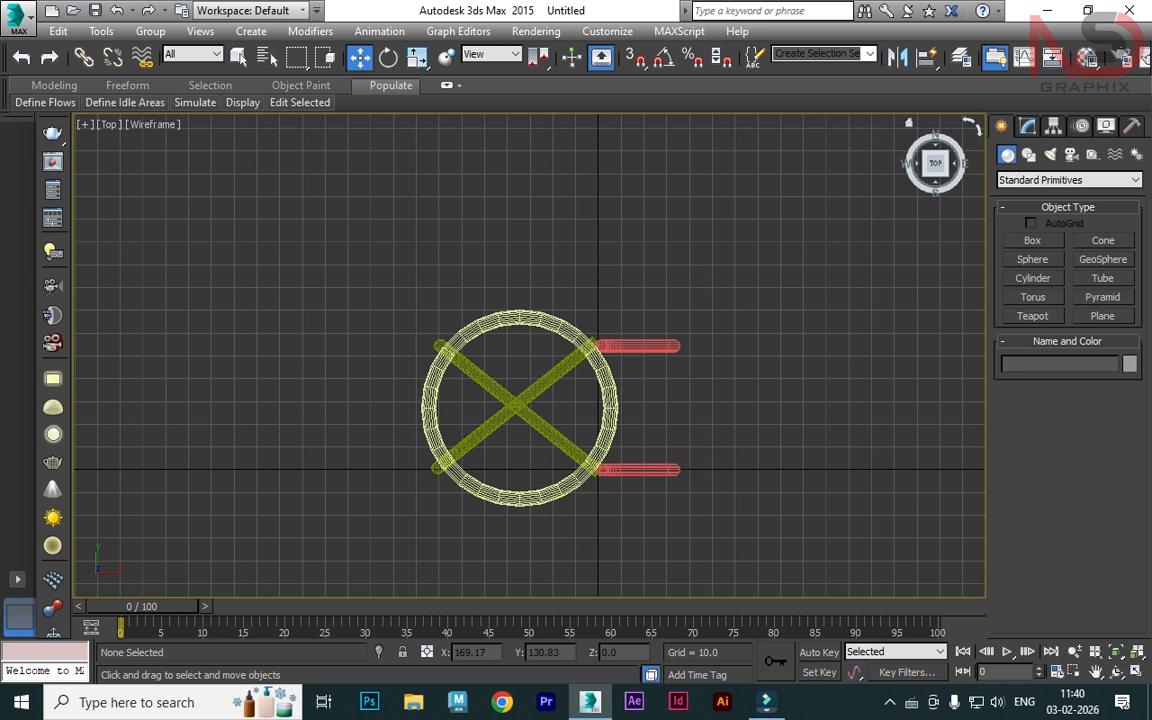
click(1029, 155)
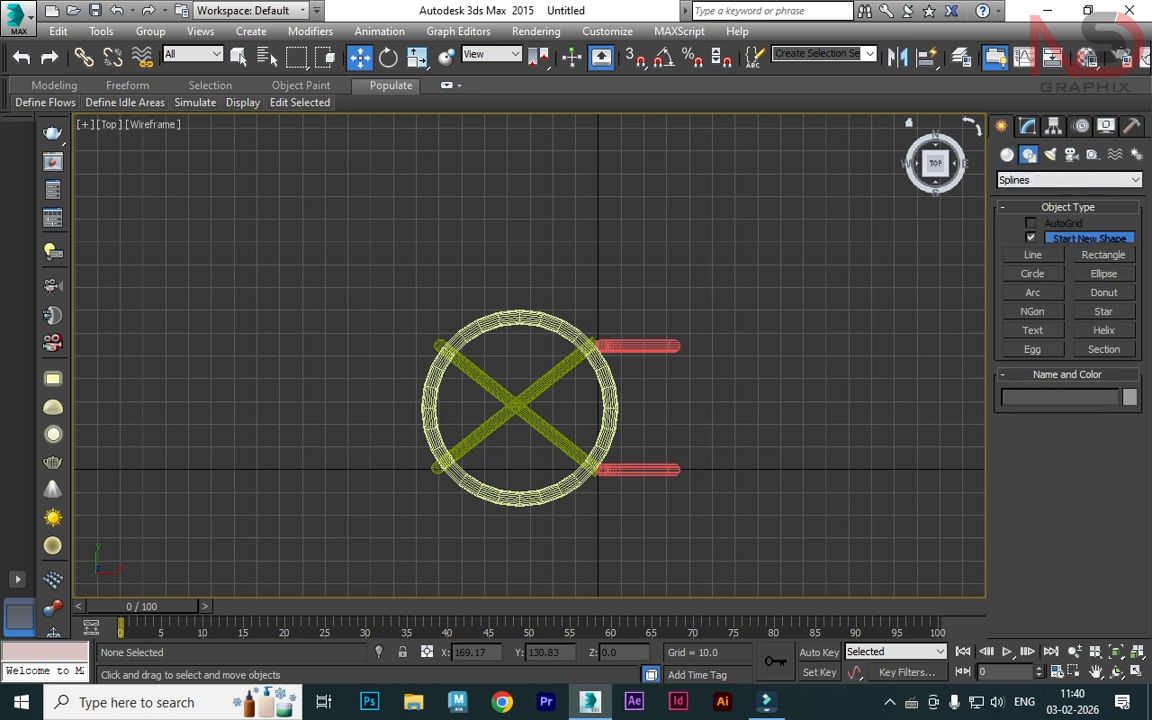
- Switch Enable In Viewport off for the upper circle, view the bare splines in Perspective, and switch it back on
click(1028, 126)
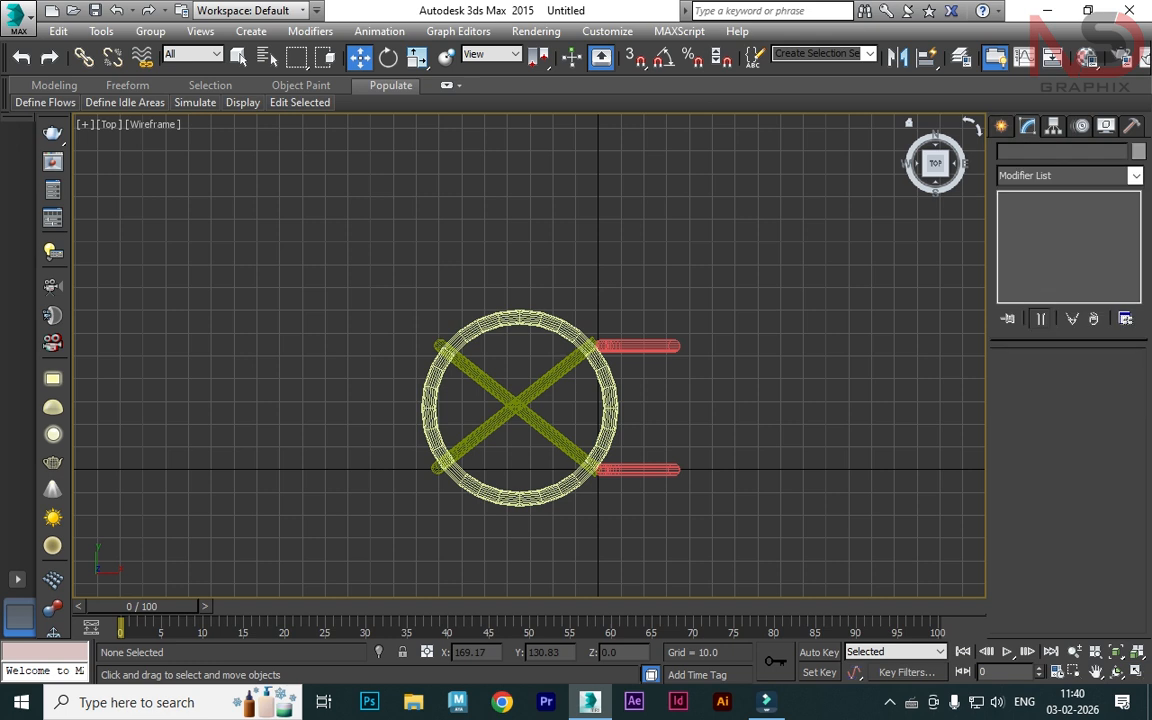
click(608, 387)
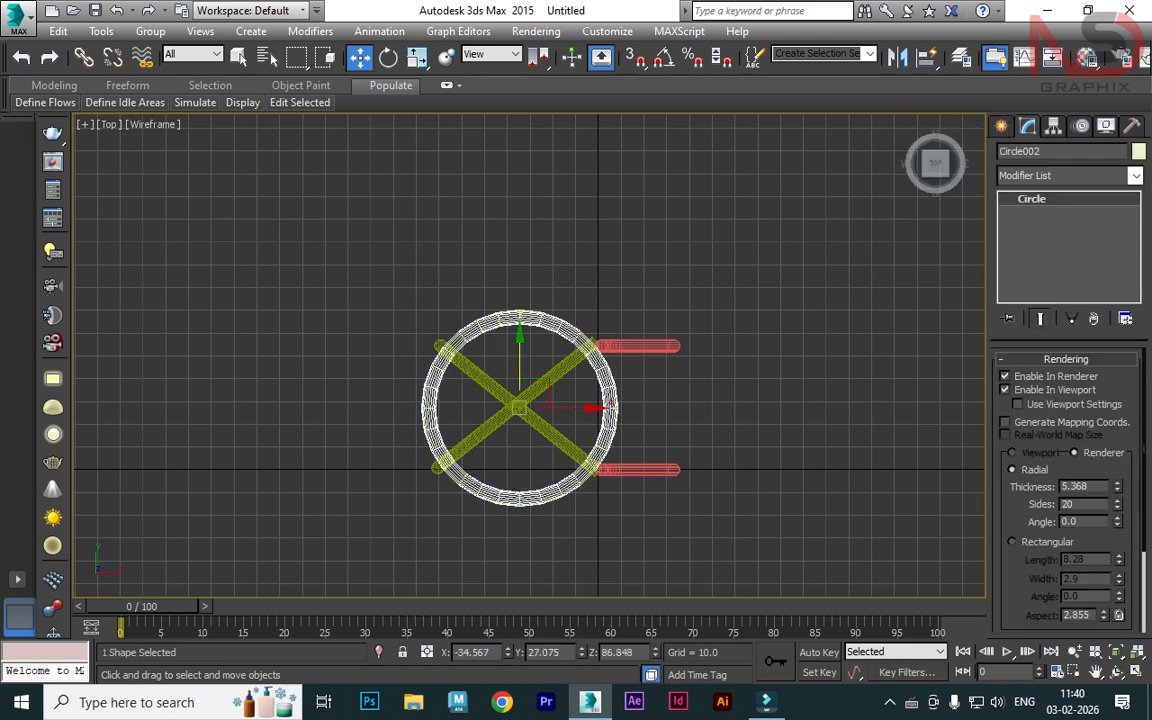
key(alt+w)
key(alt+w)
click(1005, 390)
alt+middle_drag(690, 370, 735, 410)
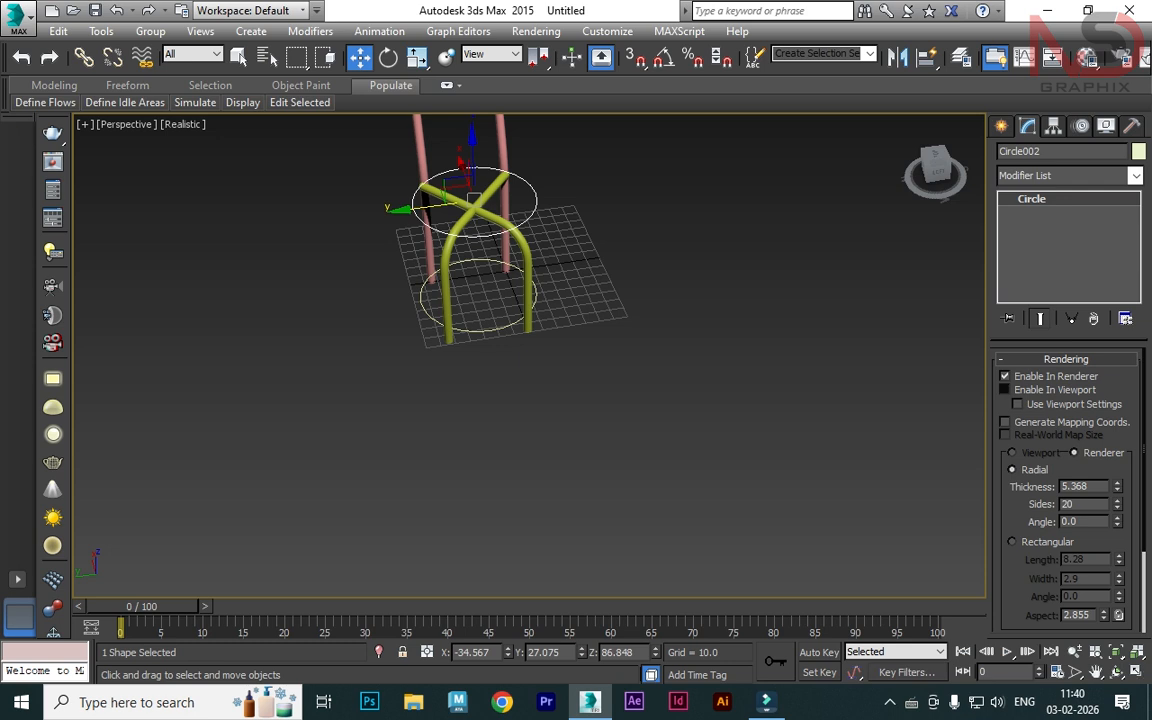
click(1005, 389)
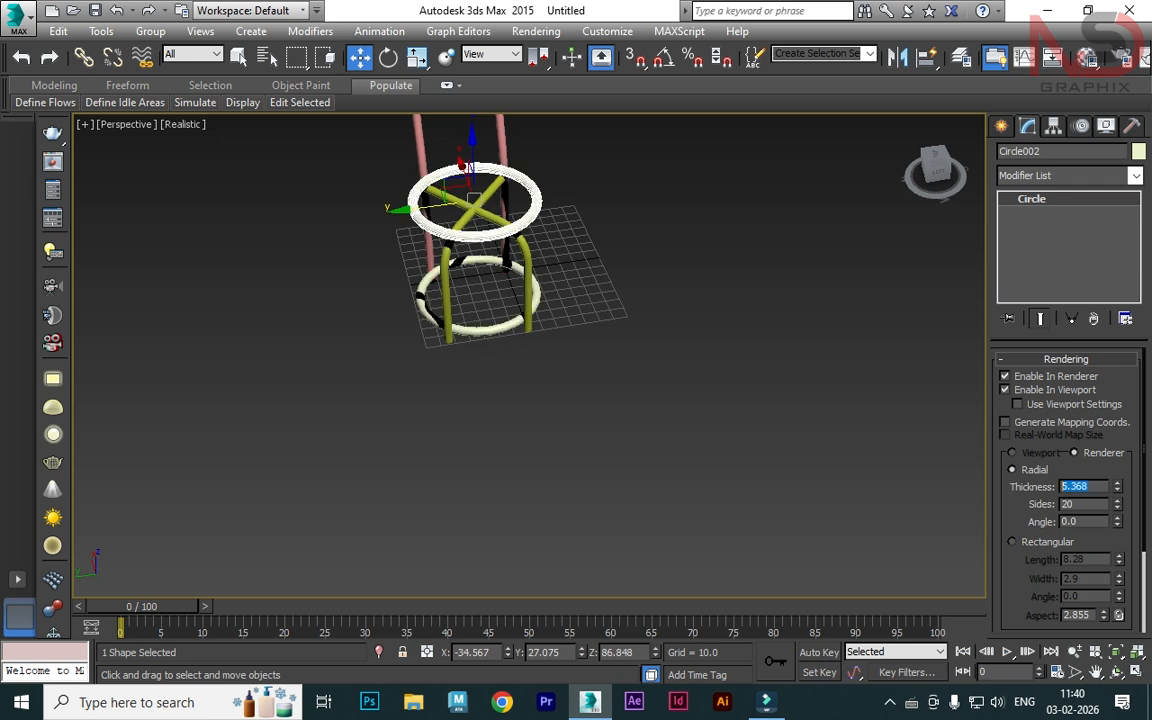
- Examine the tubular frame and its two rings in the Perspective view and the four-view layout
middle_drag(963, 332, 735, 430)
click(735, 430)
scroll(505, 338, up, 5)
middle_drag(505, 338, 523, 387)
scroll(700, 336, down, 4)
key(alt+w)
alt+middle_click(300, 230)
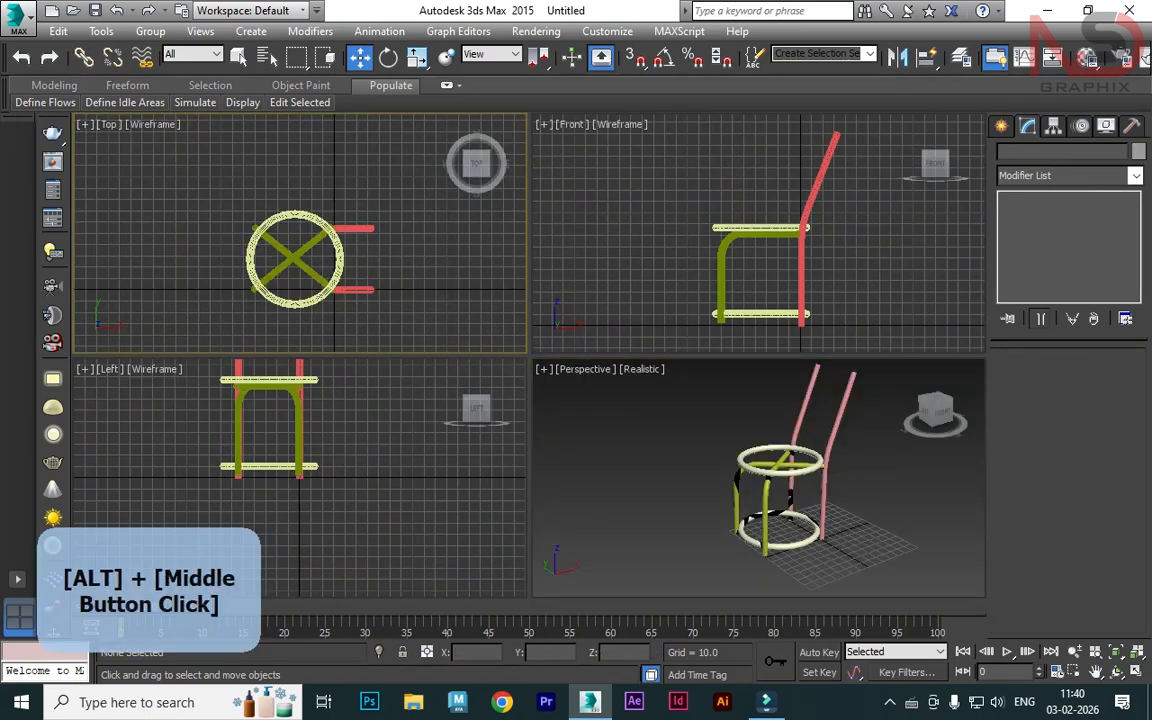
key(alt+w)
key(alt+w)
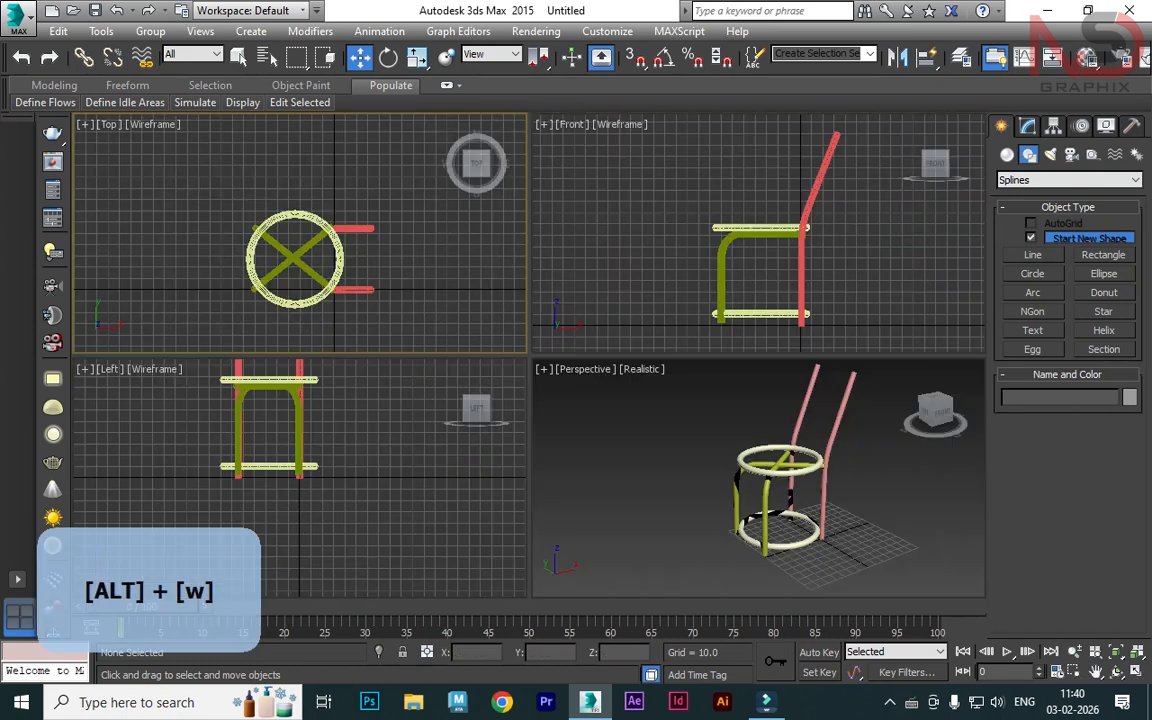
key(alt+w)
- Turn off Enable In Renderer for the upper ring, toggling Enable In Viewport off and back on
click(622, 341)
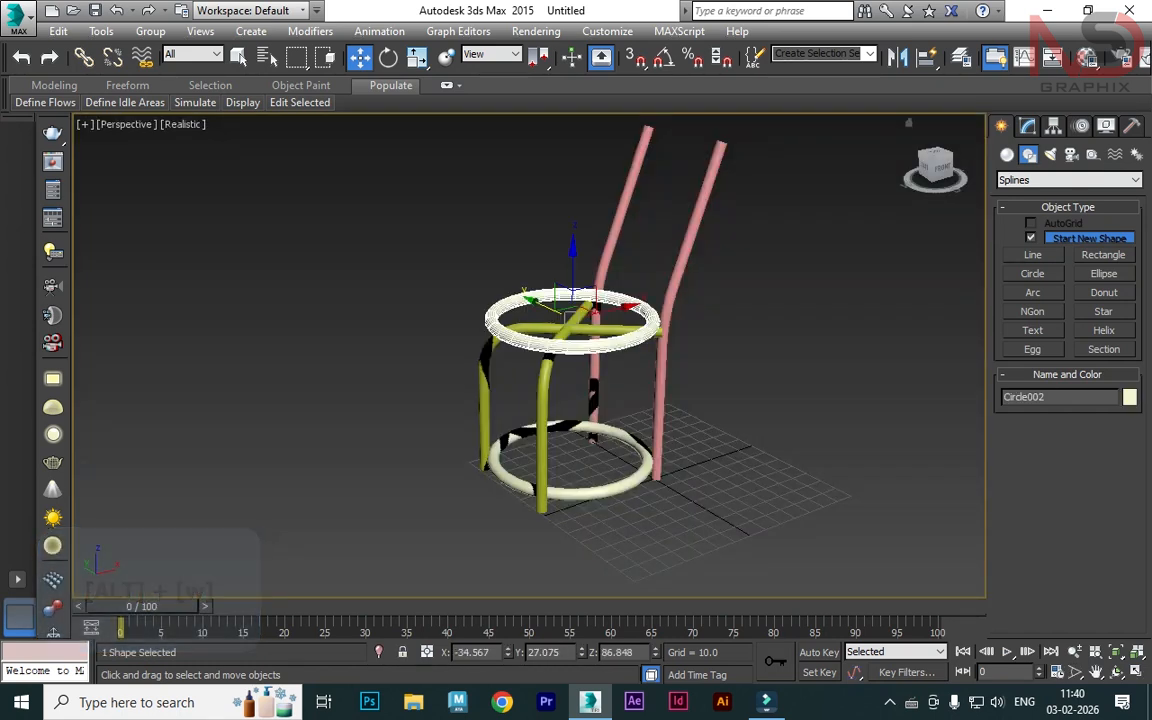
click(1028, 126)
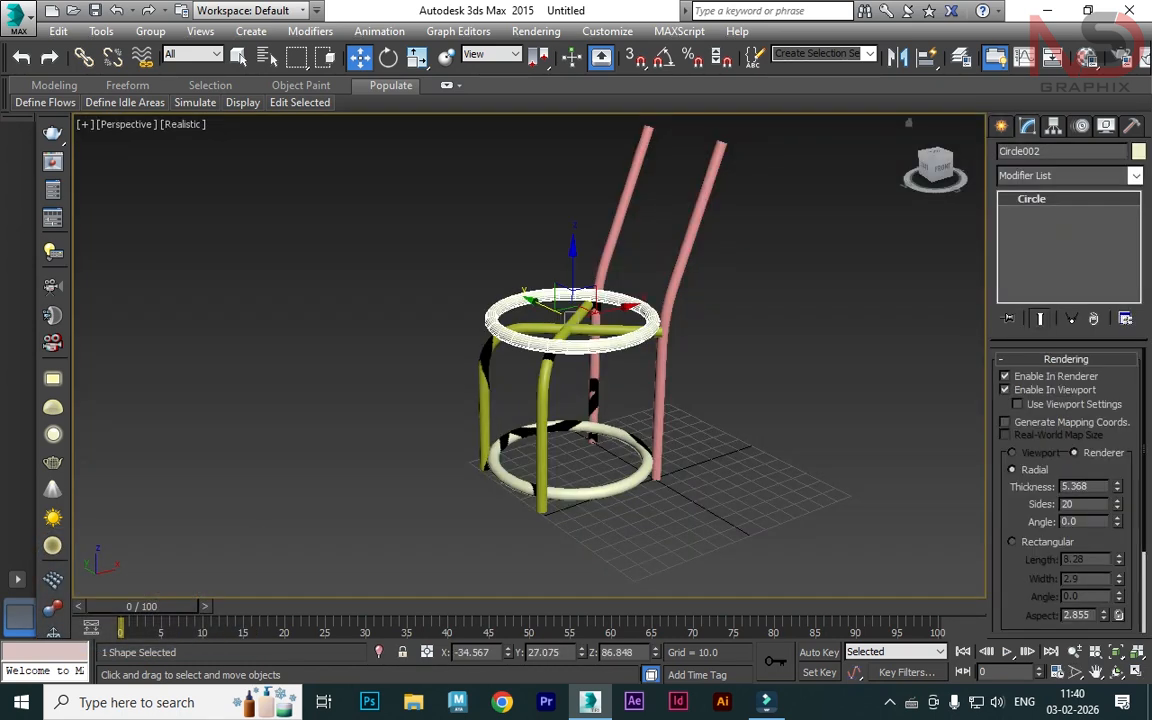
click(1005, 389)
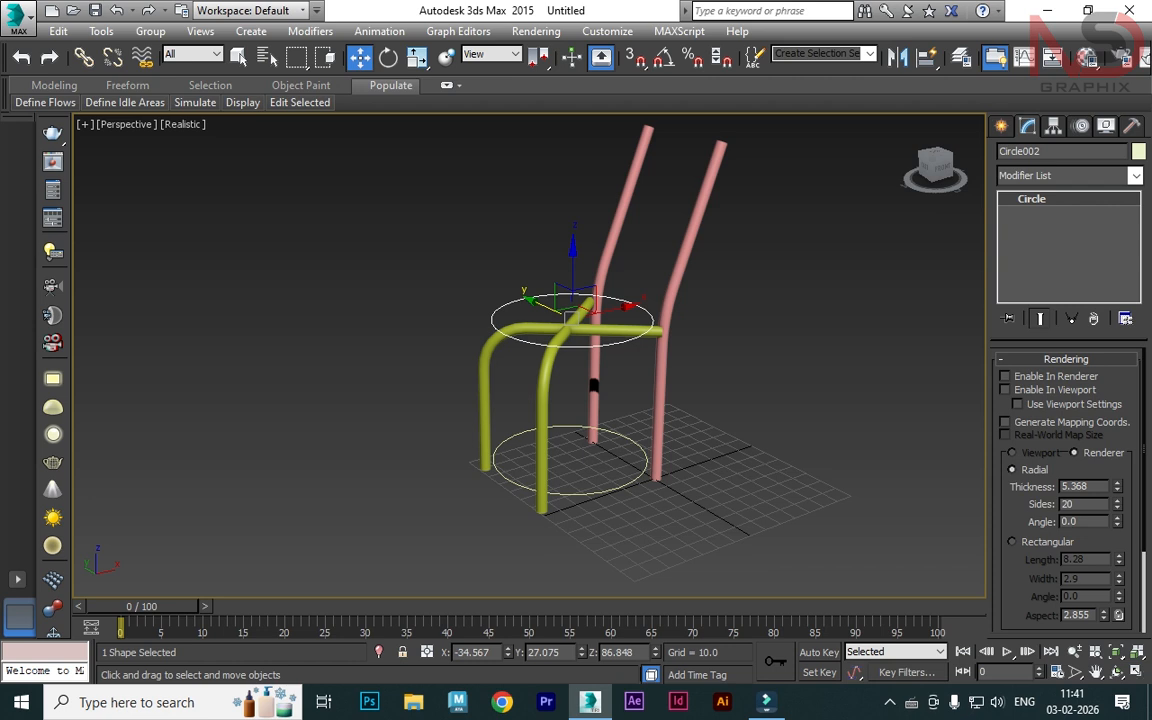
click(1005, 389)
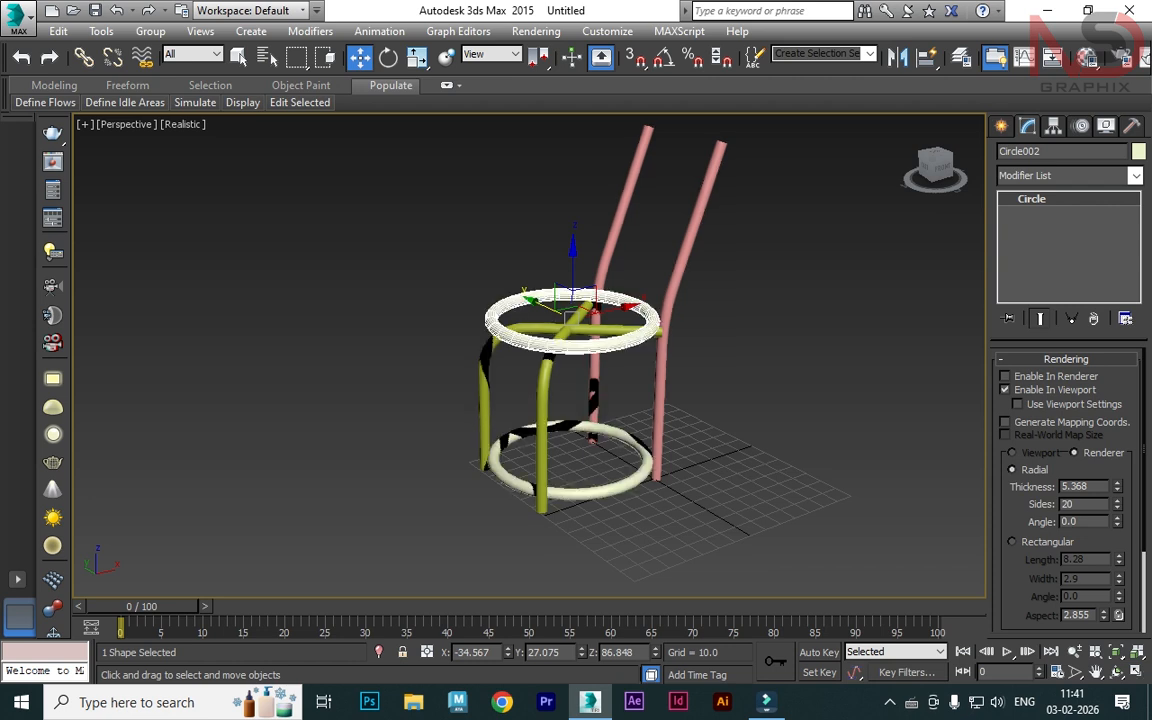
click(500, 185)
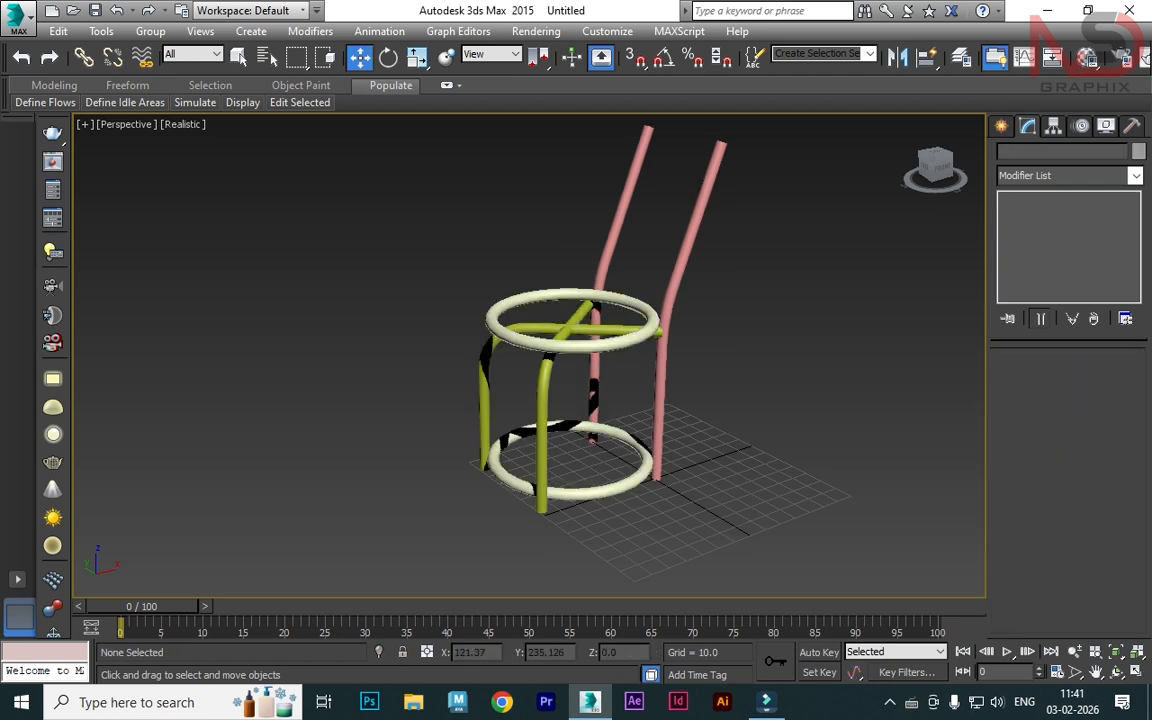
- Create a standard cylinder beside the chair in the Top view, about 33.9 in radius and 23.1 high
key(alt+w)
alt+middle_click(515, 150)
key(alt+w)
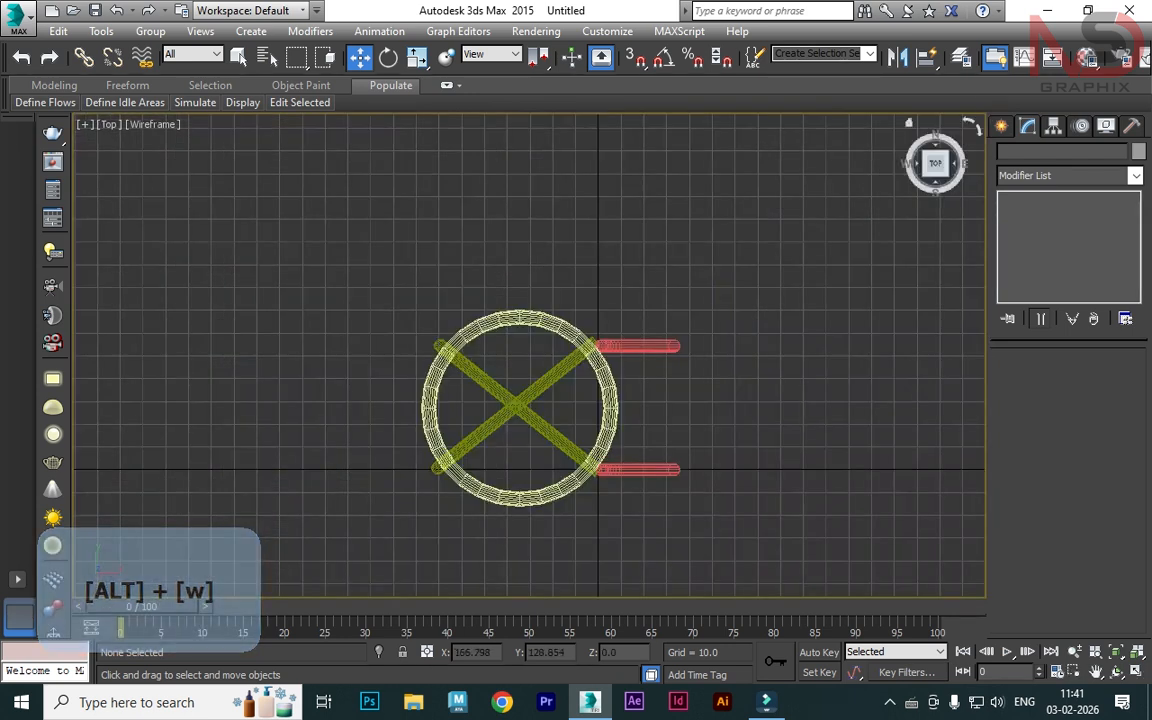
click(1001, 126)
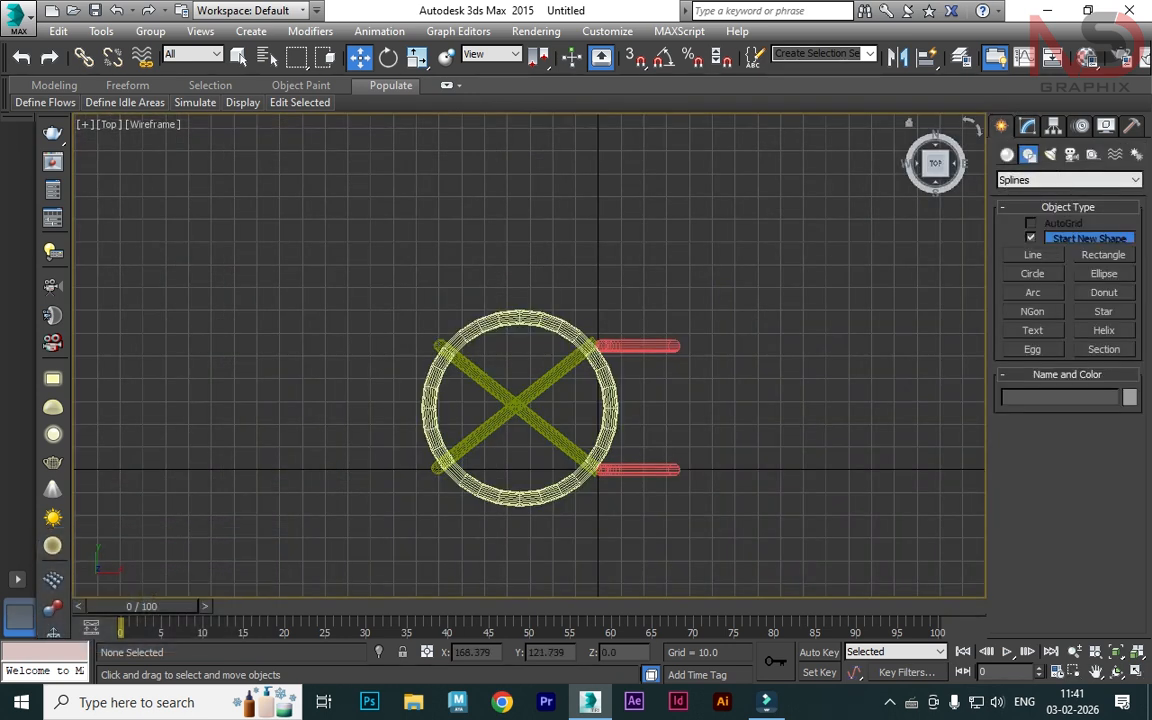
click(1007, 155)
click(1033, 279)
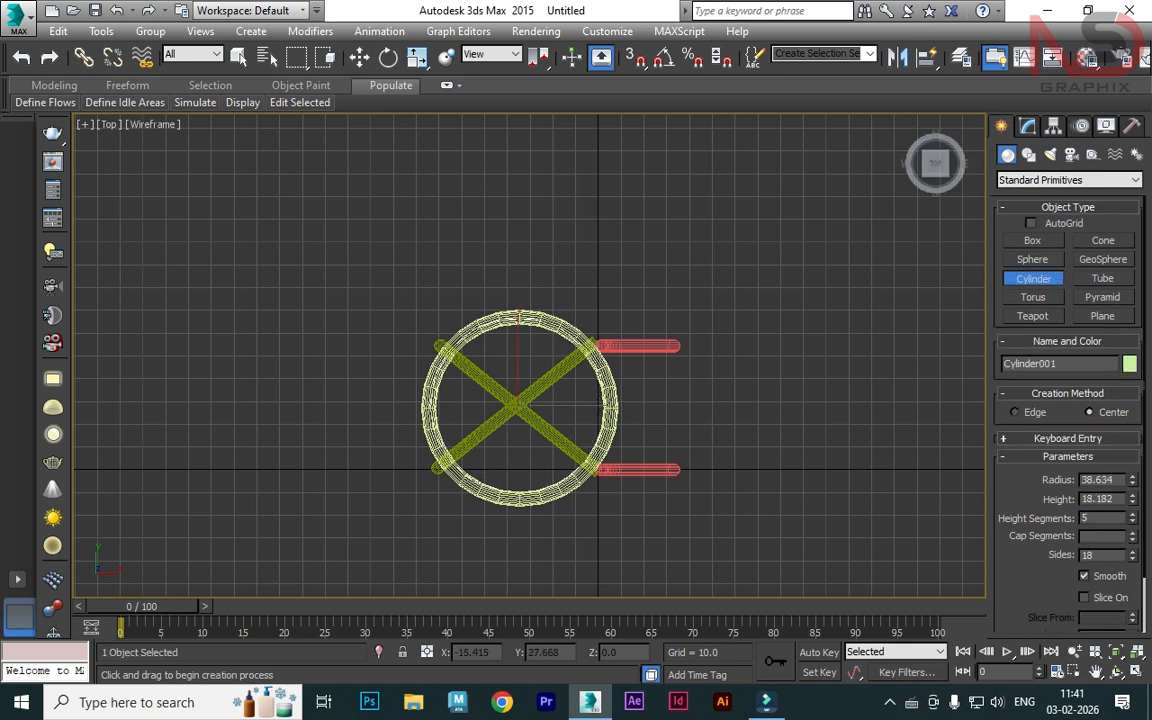
key(alt+w)
key(alt+w)
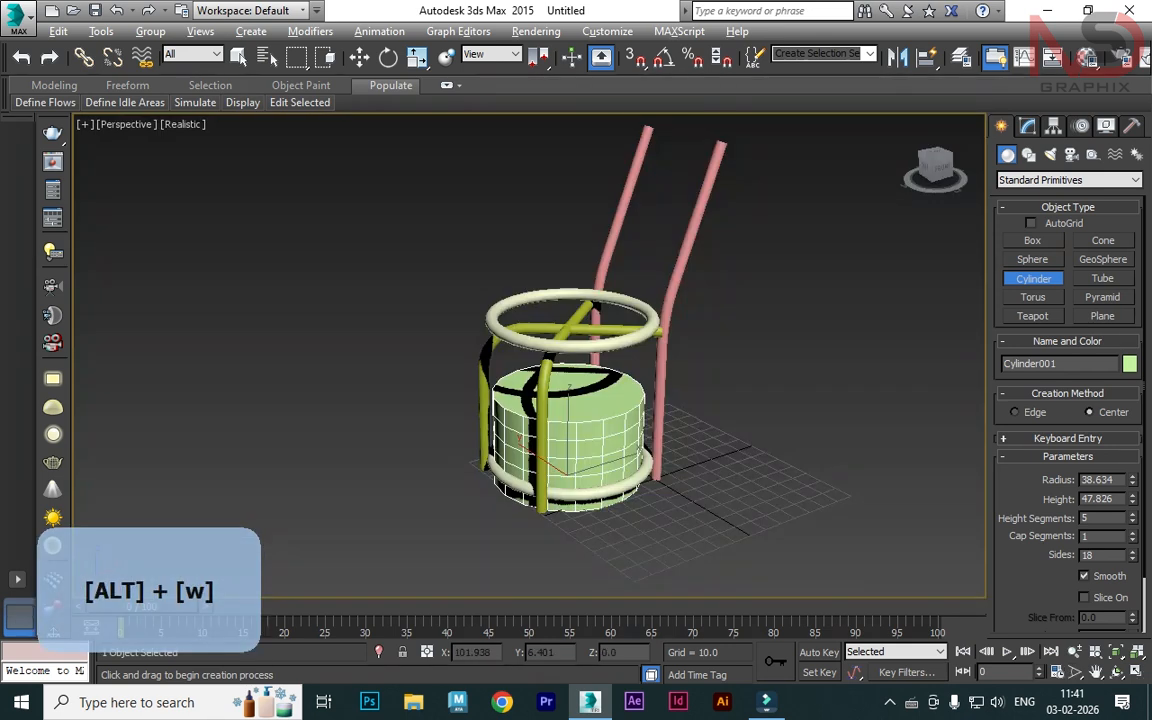
key(alt+w)
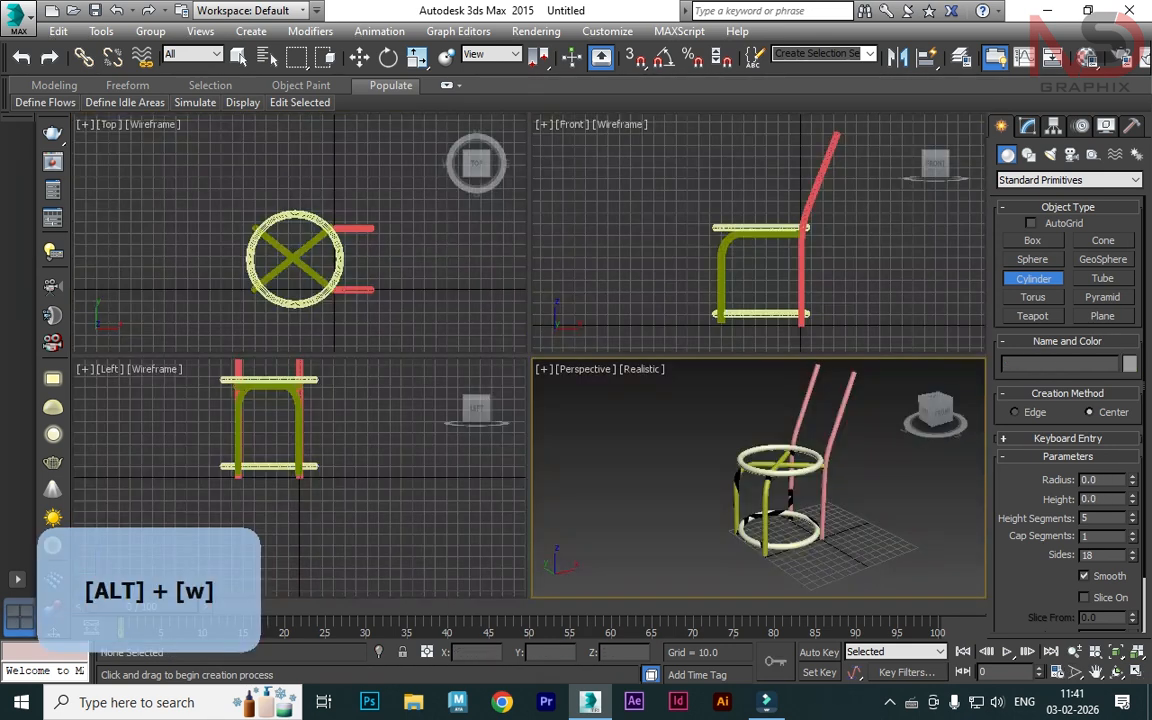
drag(408, 270, 446, 270)
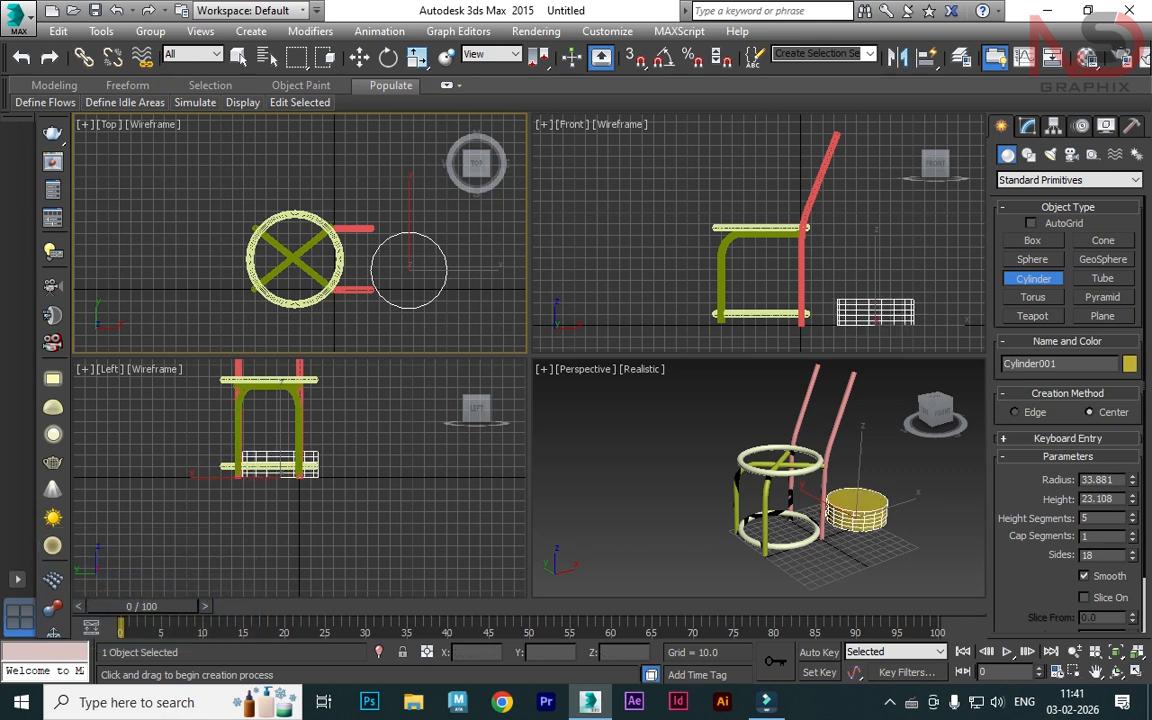
- Centre the cylinder inside the rings in the Top view and resize it to a radius of about 37.6 and height of about 9.9
key(w)
drag(412, 265, 299, 254)
click(1028, 126)
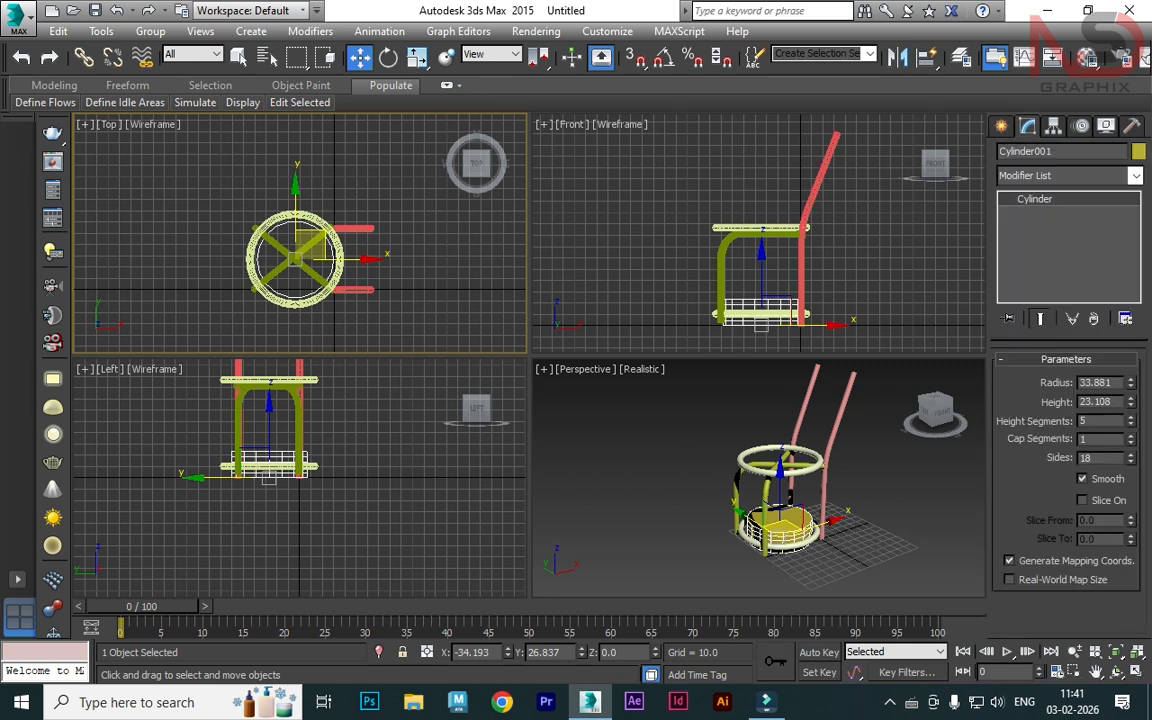
drag(1131, 383, 1131, 411)
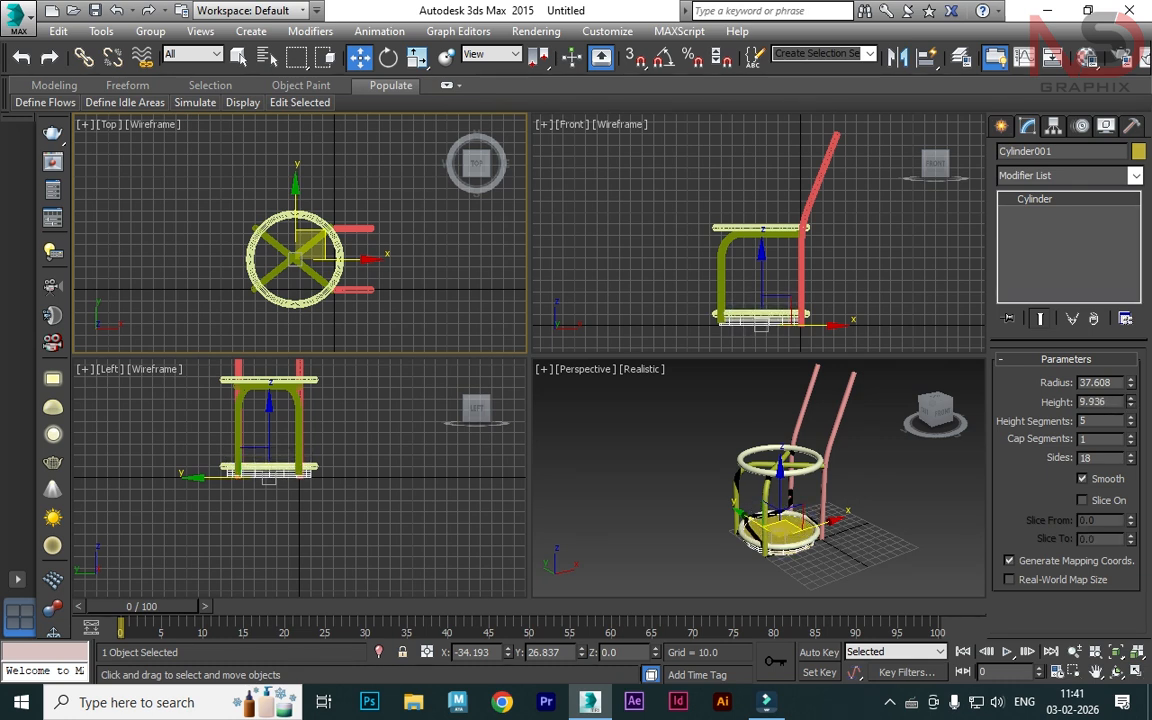
- Raise the cylinder in the Front view to a height of about 87.2 so it sits on the upper ring
right_click(858, 285)
drag(762, 294, 762, 196)
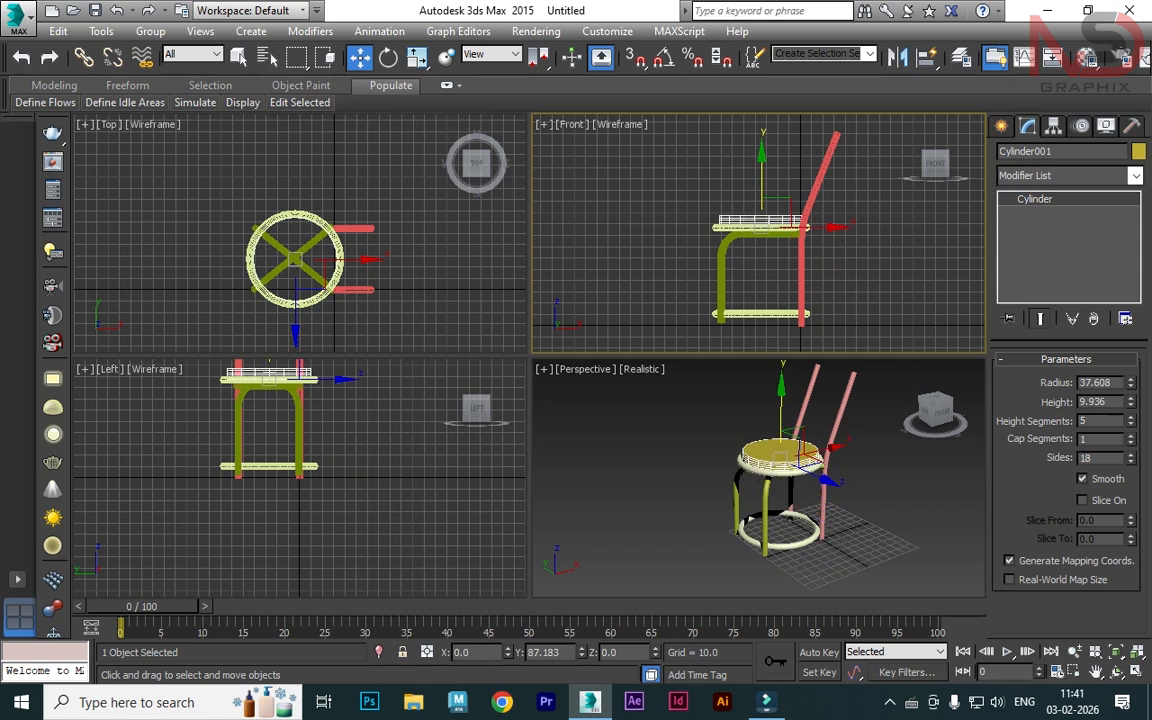
key(alt+w)
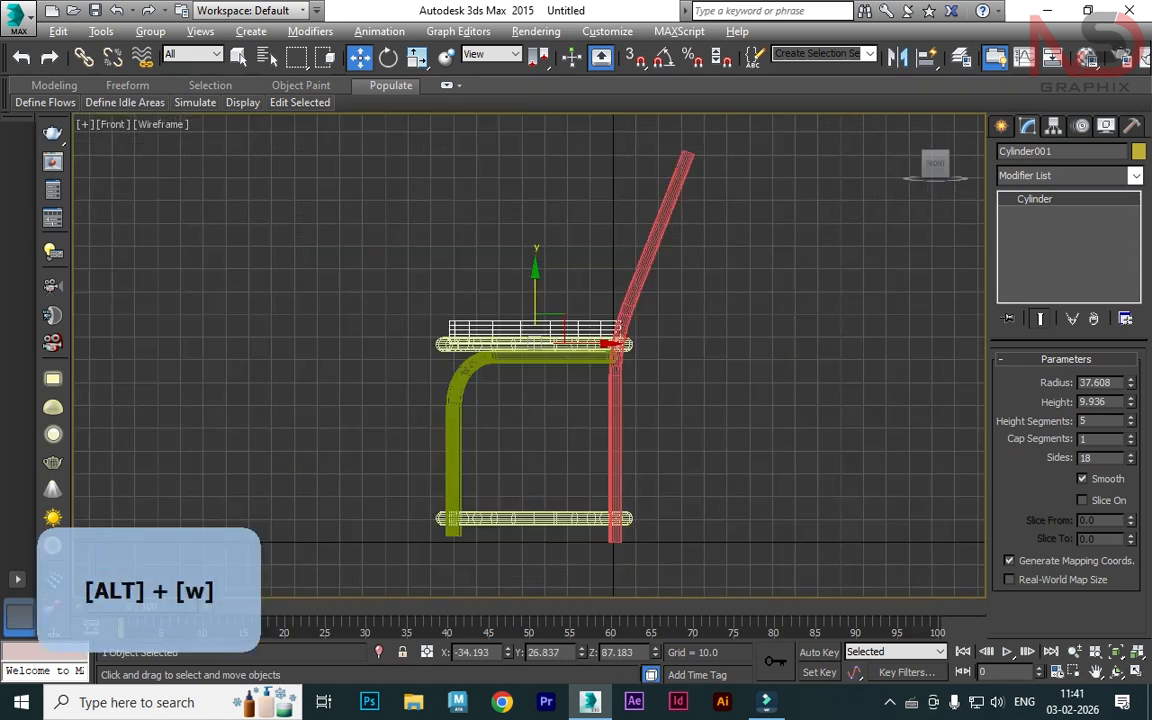
alt+middle_drag(565, 326, 612, 362)
key(f)
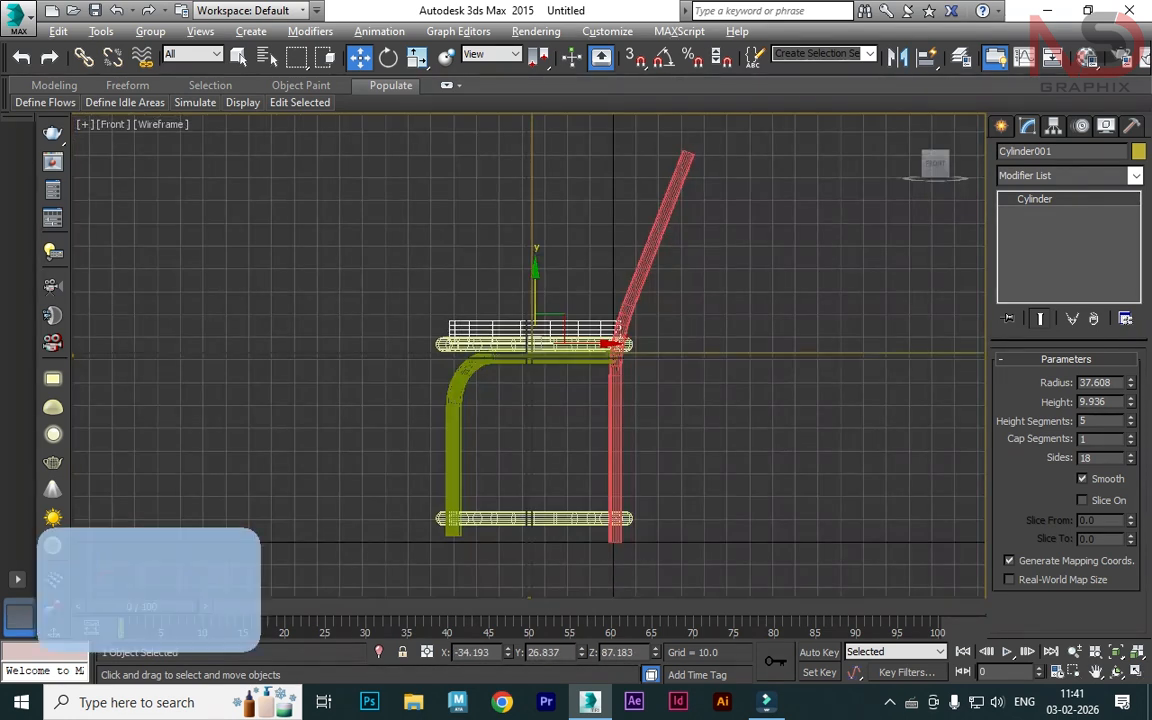
- Enlarge the seat cylinder's radius to about 40.6 so it reaches the upper ring
key(alt+w)
alt+middle_click(615, 410)
key(alt+w)
scroll(490, 255, up, 3)
alt+middle_drag(615, 410, 615, 462)
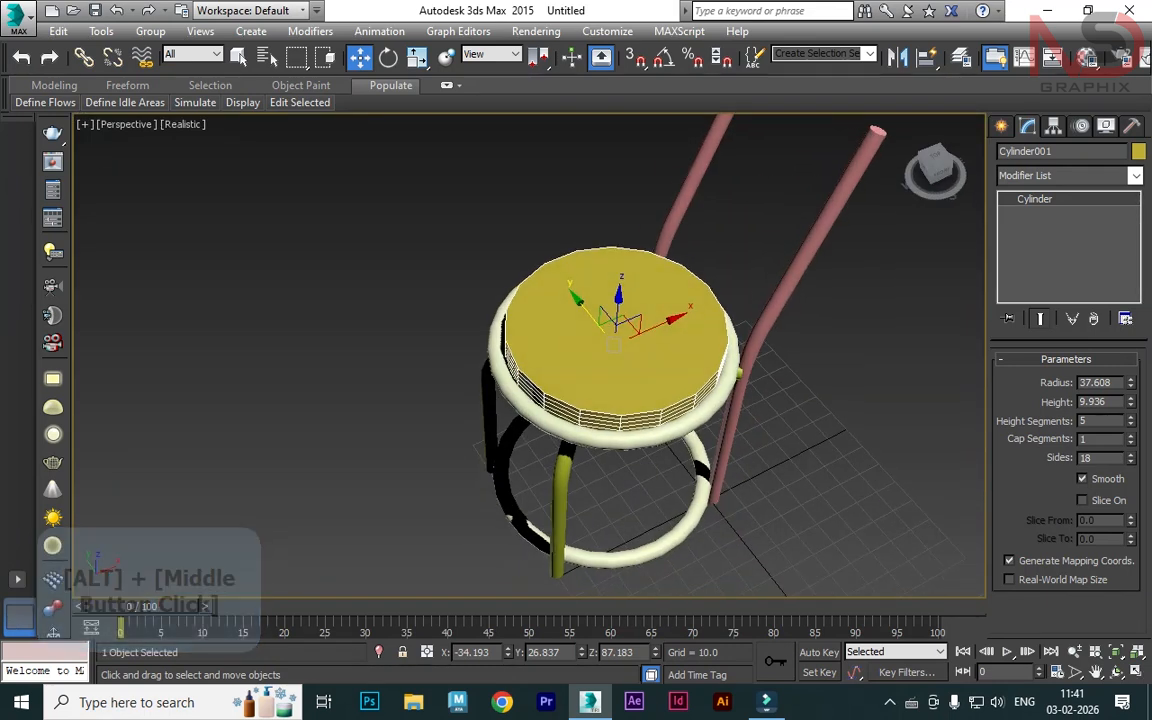
drag(1131, 383, 1131, 365)
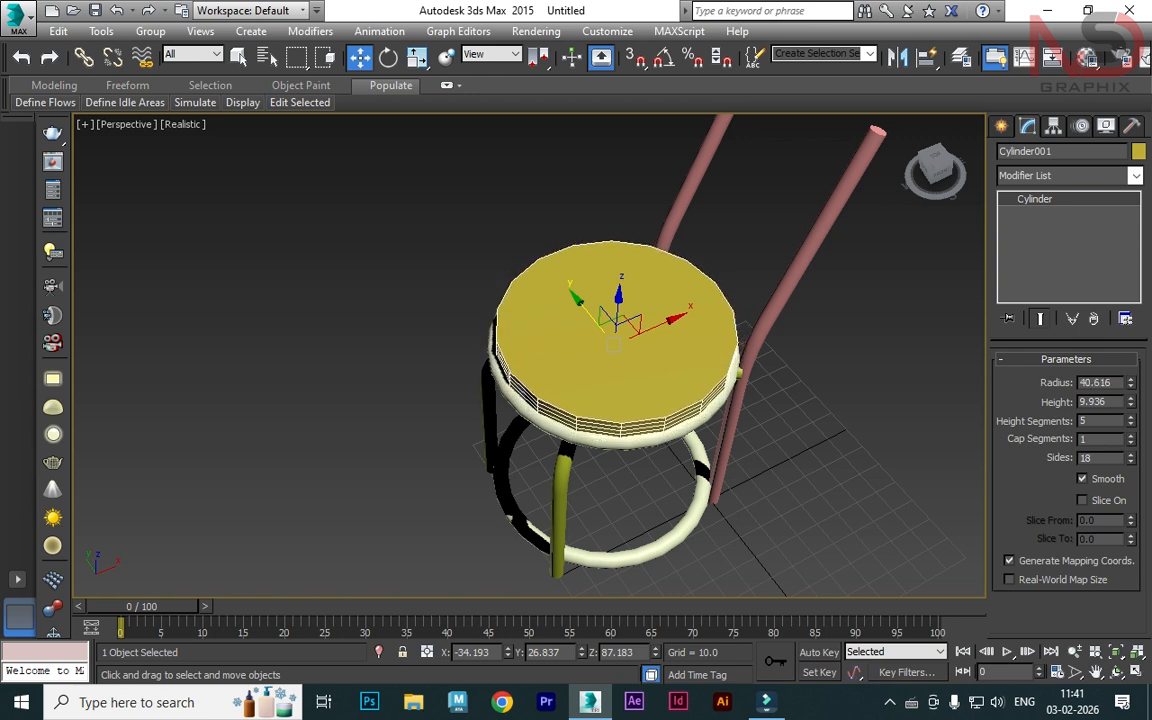
click(840, 400)
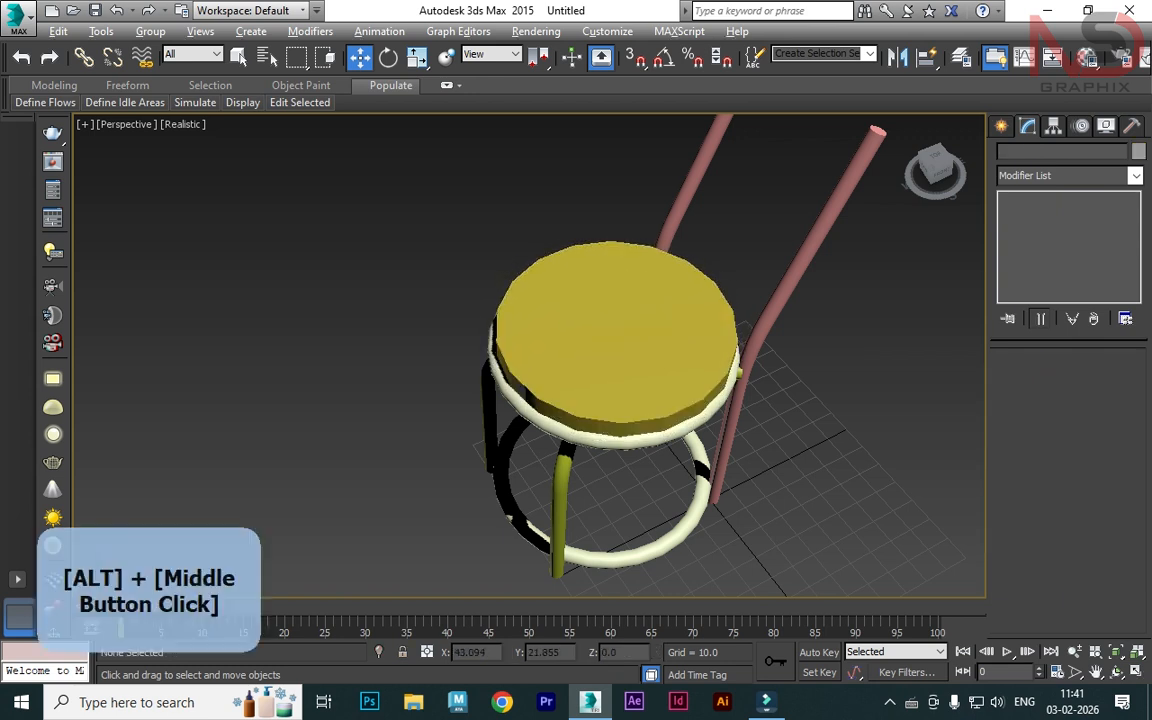
- Set the seat cylinder's number of sides to 30 for a rounder outline
alt+middle_drag(820, 400, 835, 435)
click(640, 350)
double_click(1087, 458)
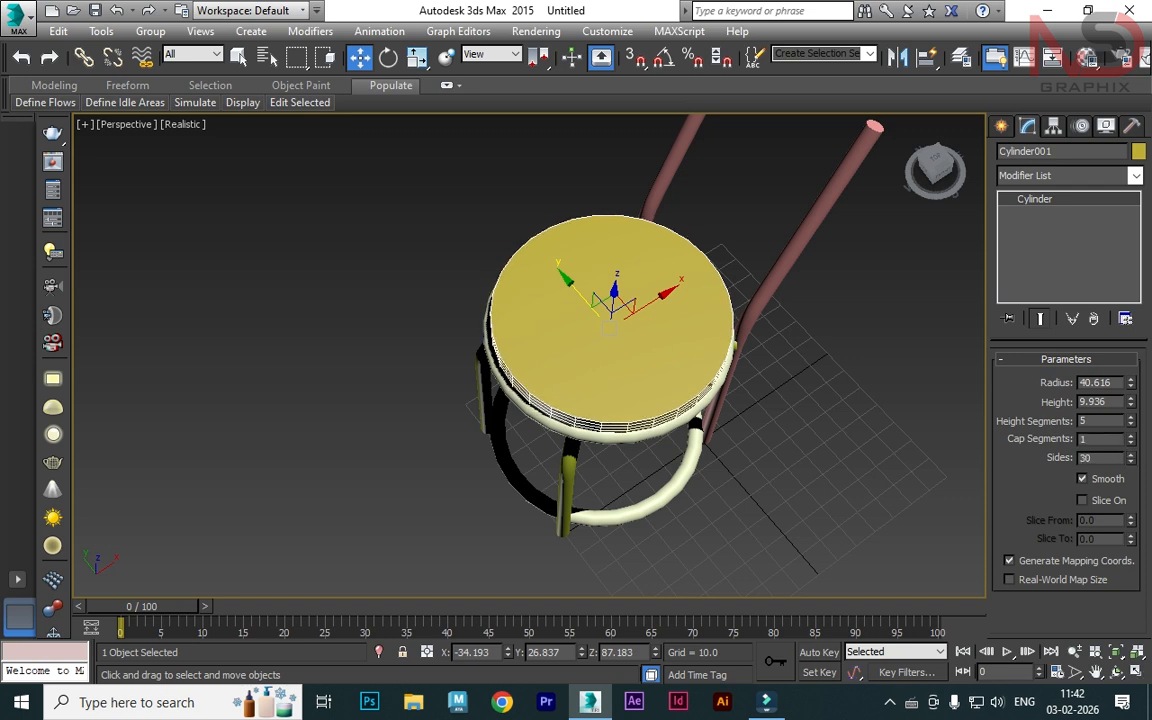
- Examine how the seat fits on the ring in the Front and Perspective views
key(alt+w)
alt+middle_click(750, 240)
key(alt+w)
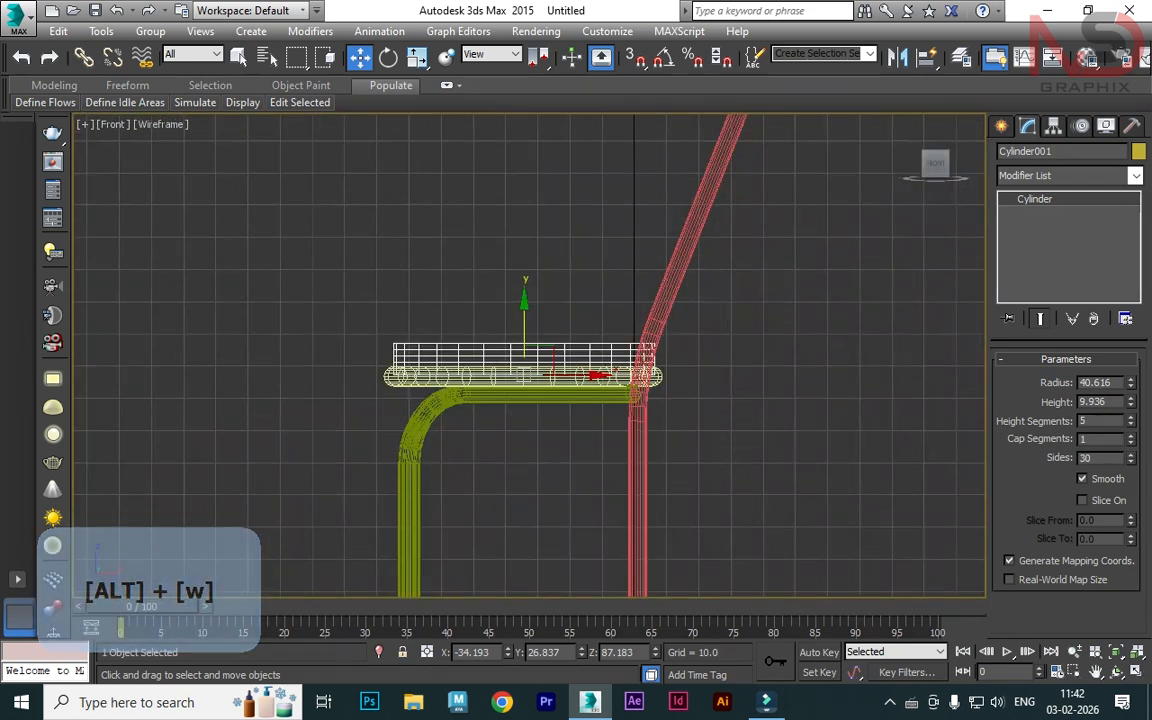
key(alt+w)
alt+middle_click(750, 470)
key(alt+w)
alt+middle_drag(750, 470, 874, 520)
click(830, 390)
scroll(750, 400, down, 2)
key(z)
- Draw a straight renderable line in the Top view spanning the two back posts
key(alt+w)
click(420, 265)
key(alt+w)
click(1002, 126)
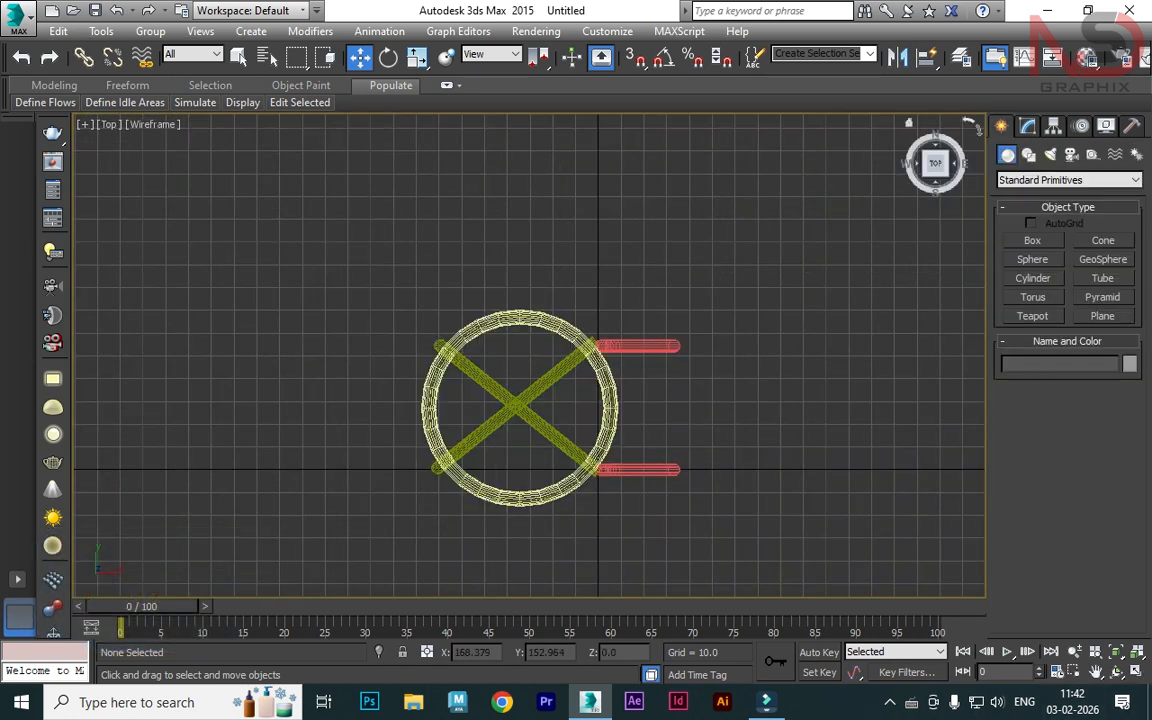
click(1029, 154)
click(1033, 255)
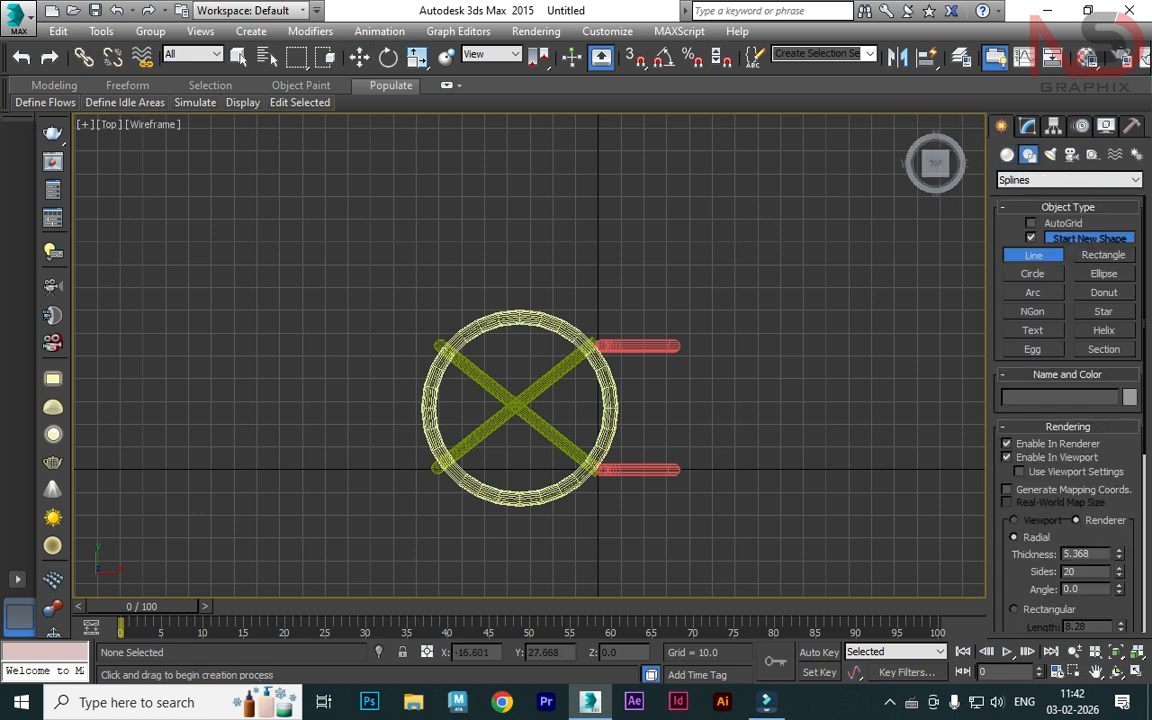
scroll(700, 438, up, 5)
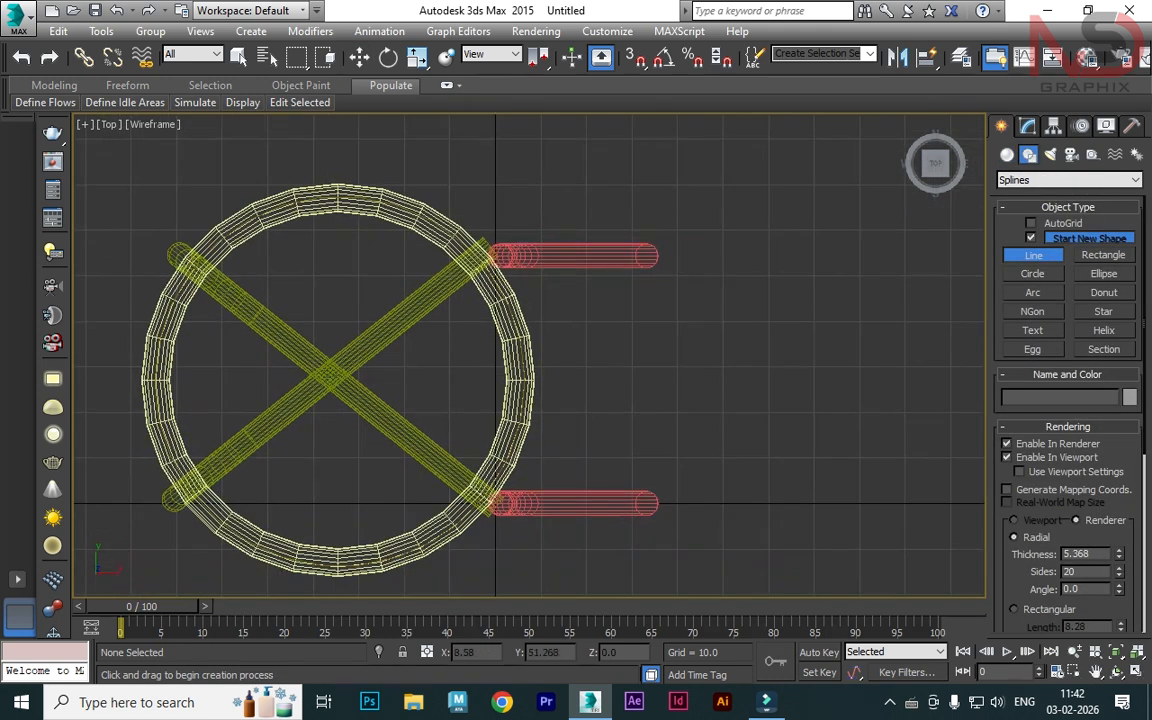
click(530, 257)
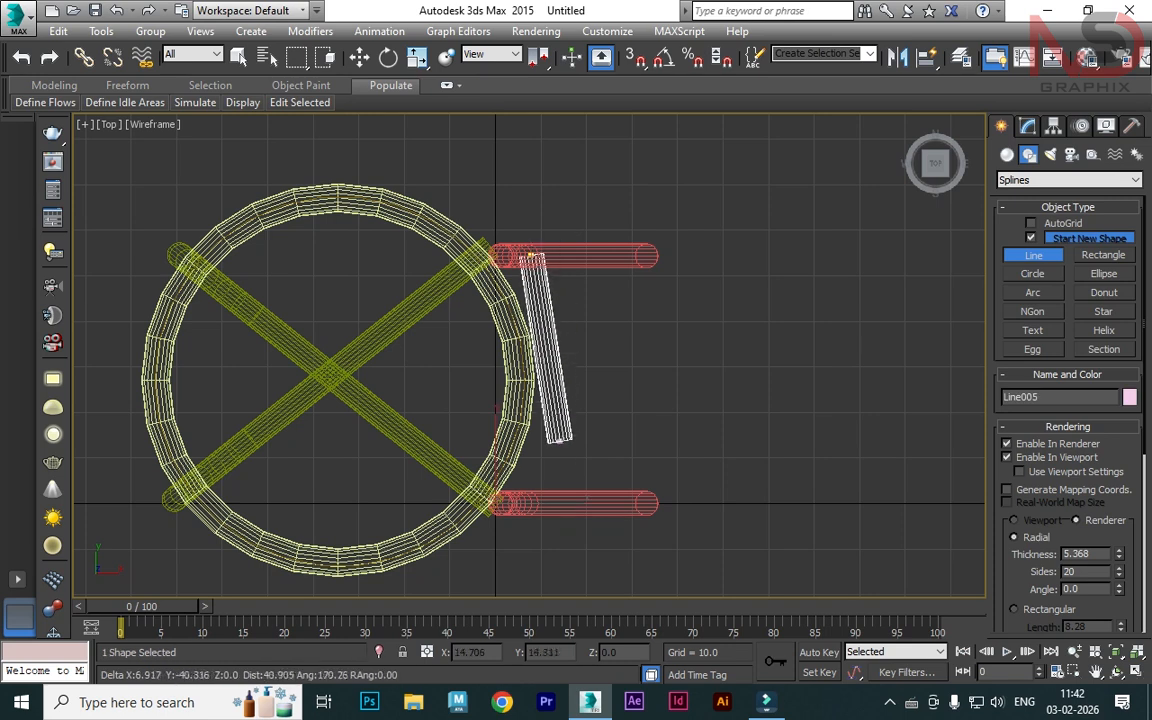
shift+click(530, 500)
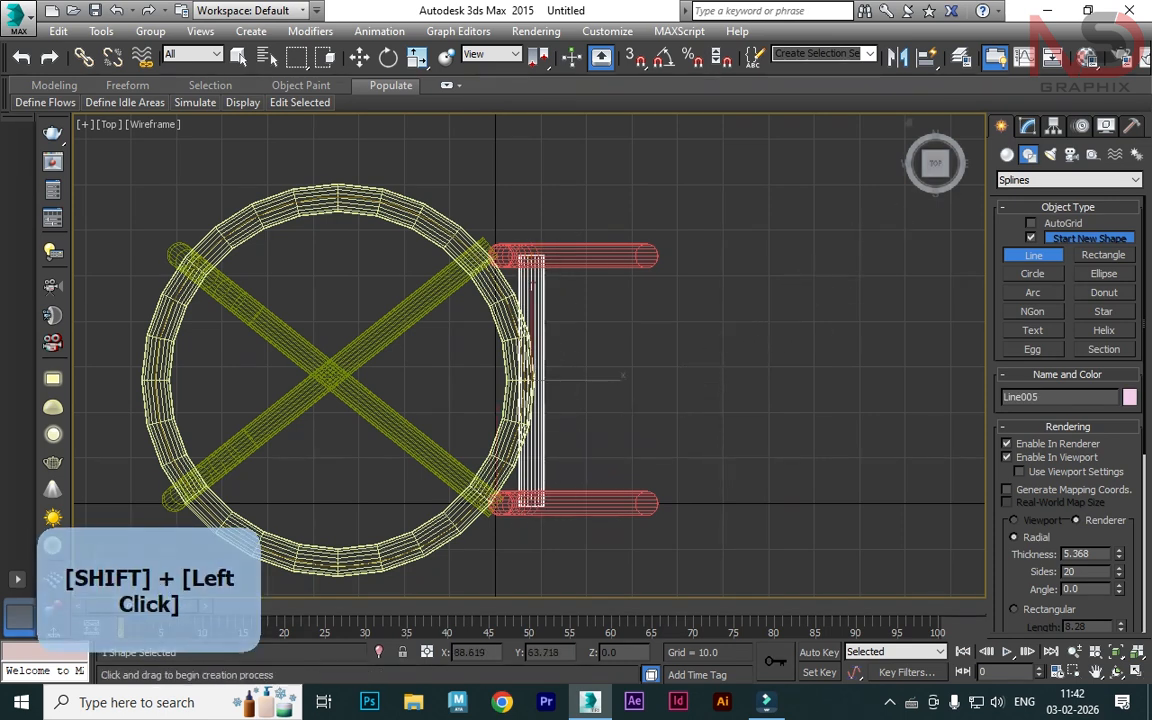
- Raise the crossbar line to a height of about 109.6 between the back posts and open its modifier settings
key(w)
key(alt+w)
alt+middle_click(745, 470)
key(alt+w)
alt+middle_drag(665, 500, 578, 475)
drag(573, 486, 570, 327)
alt+middle_drag(571, 330, 700, 398)
click(1028, 126)
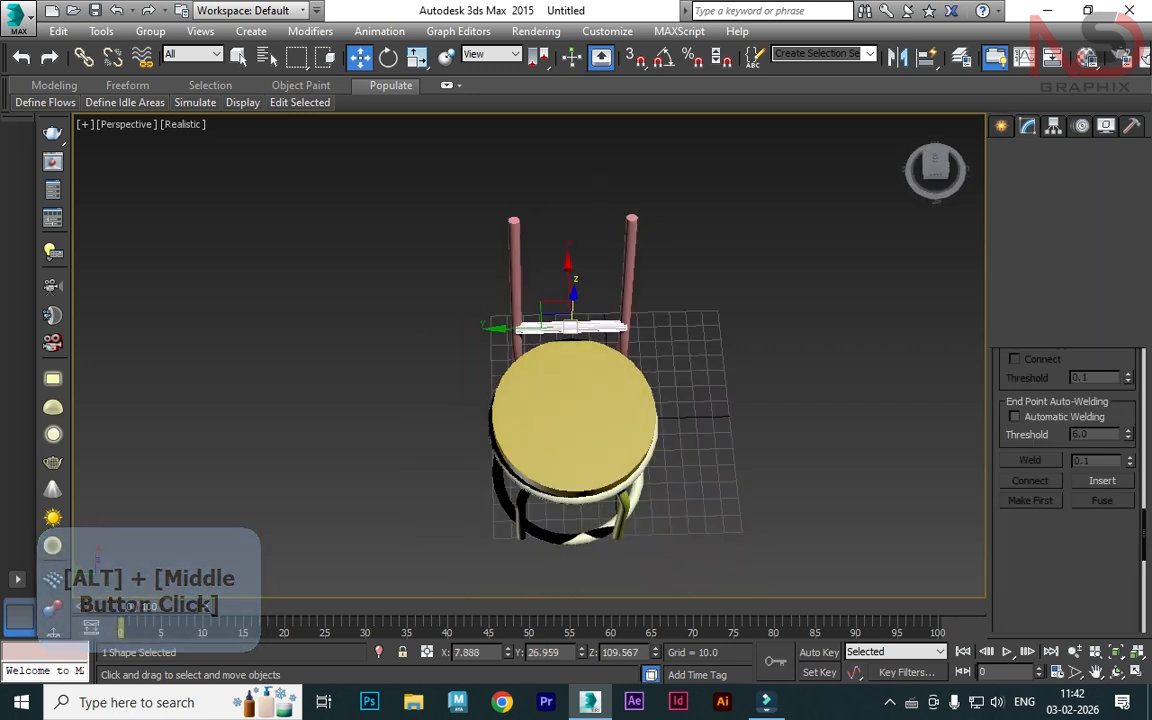
- Set the straight crossbar's render thickness to 3.0 and deselect the line
scroll(1066, 480, up, 10)
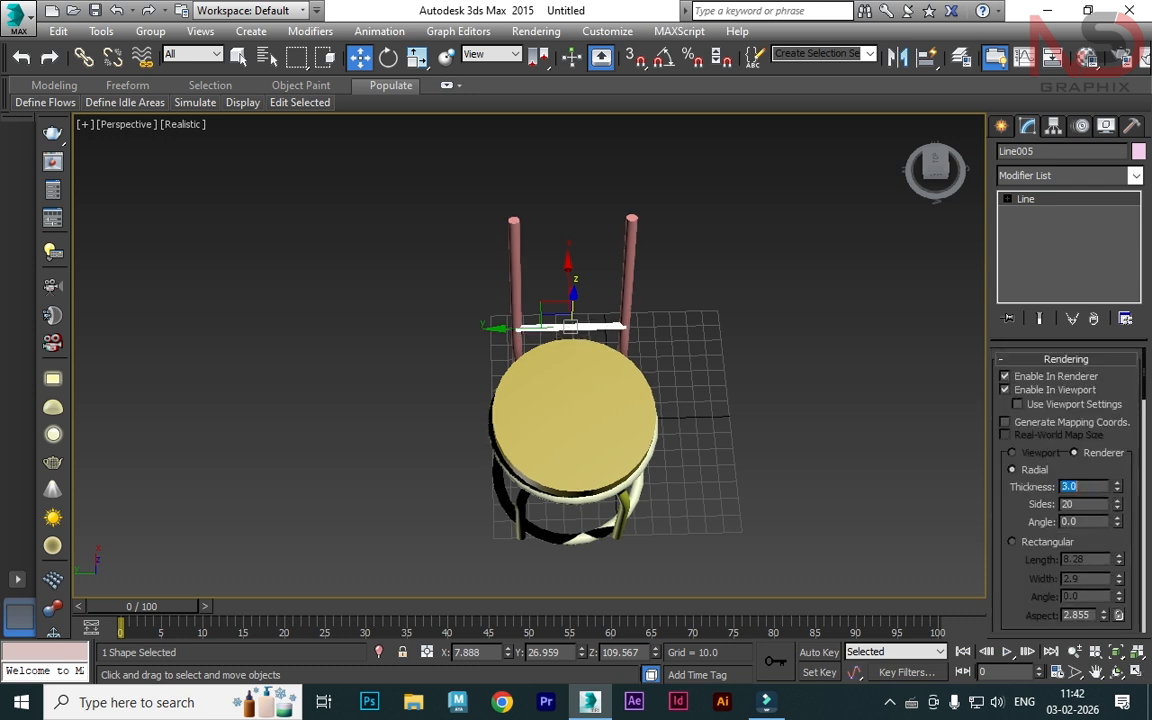
click(800, 330)
scroll(578, 318, up, 5)
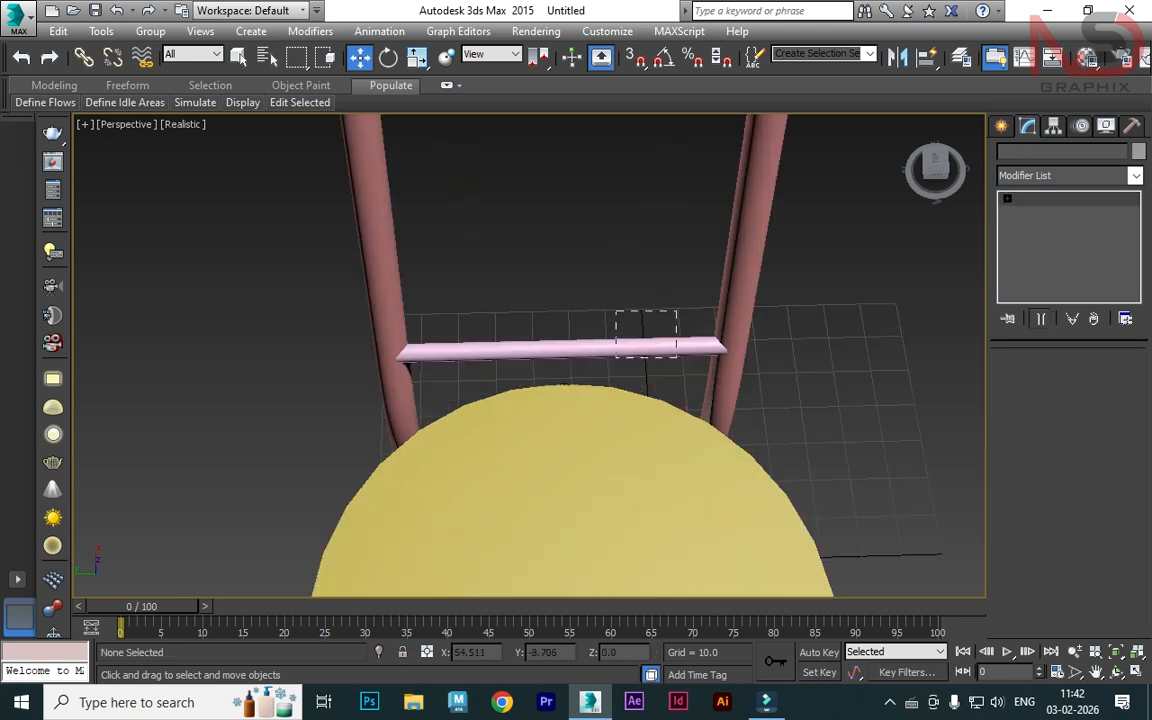
- Try to bow the straight crossbar outward in the Top view by refining in a middle vertex, shifting it and smoothing it
drag(616, 311, 677, 357)
key(alt+w)
middle_click(470, 265)
key(alt+w)
key(1)
right_click(742, 310)
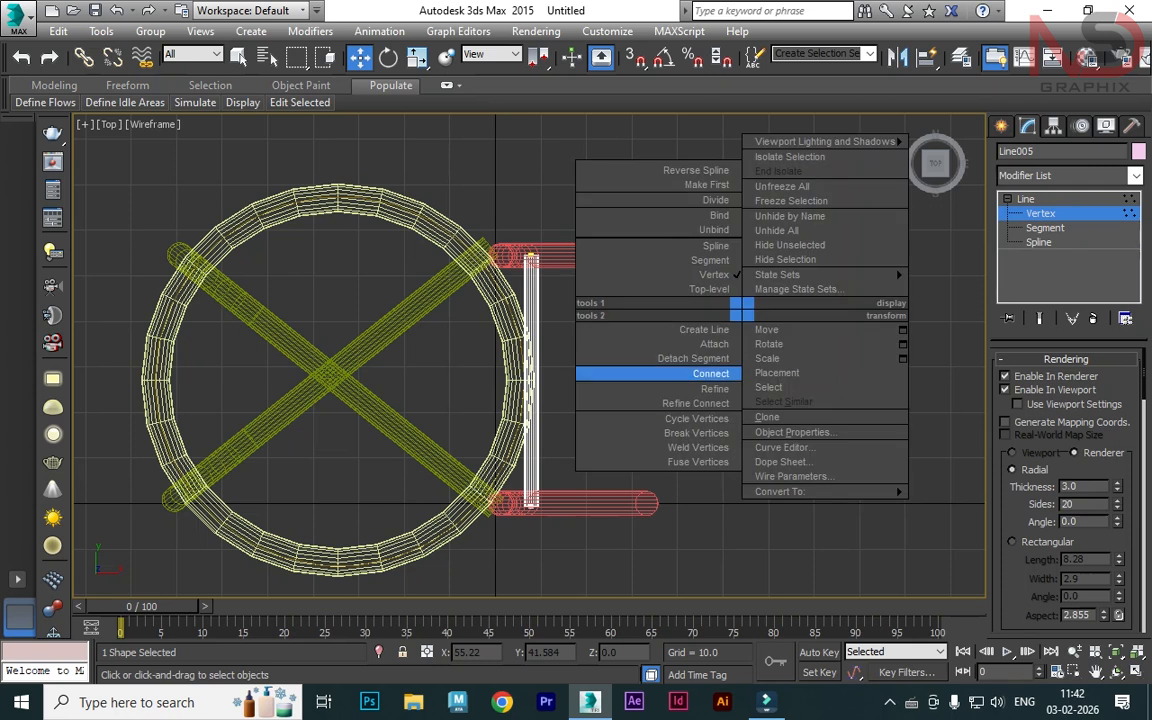
click(700, 388)
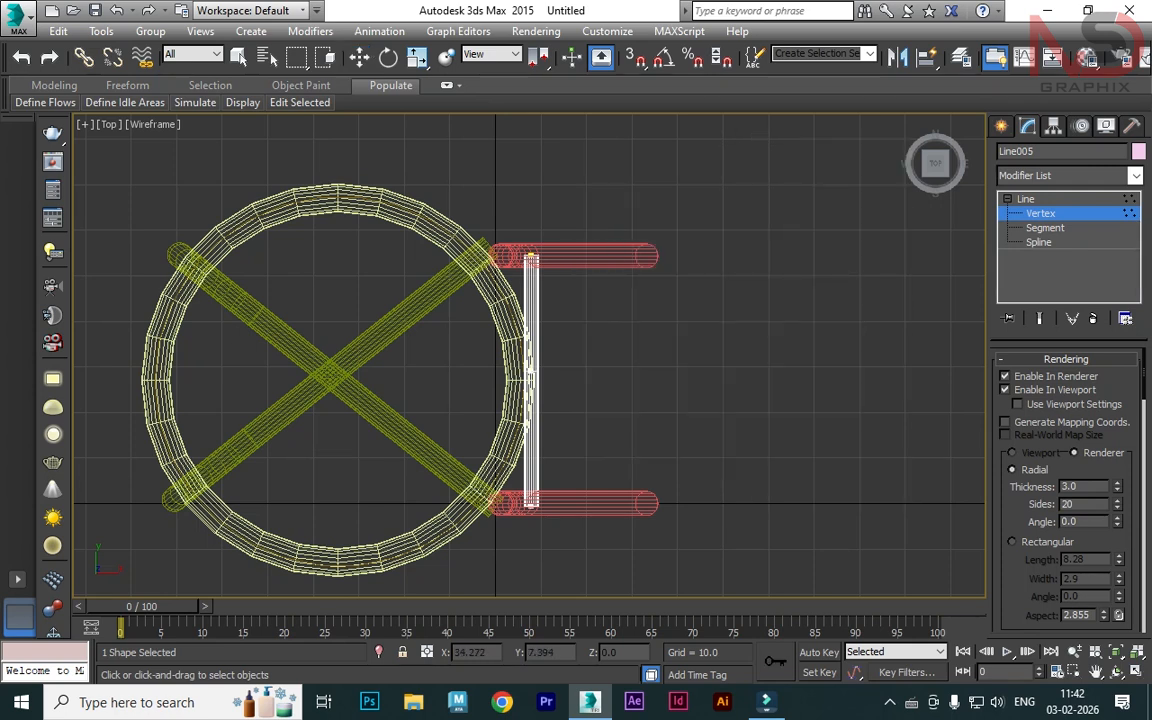
drag(582, 371, 623, 371)
right_click(682, 335)
click(650, 271)
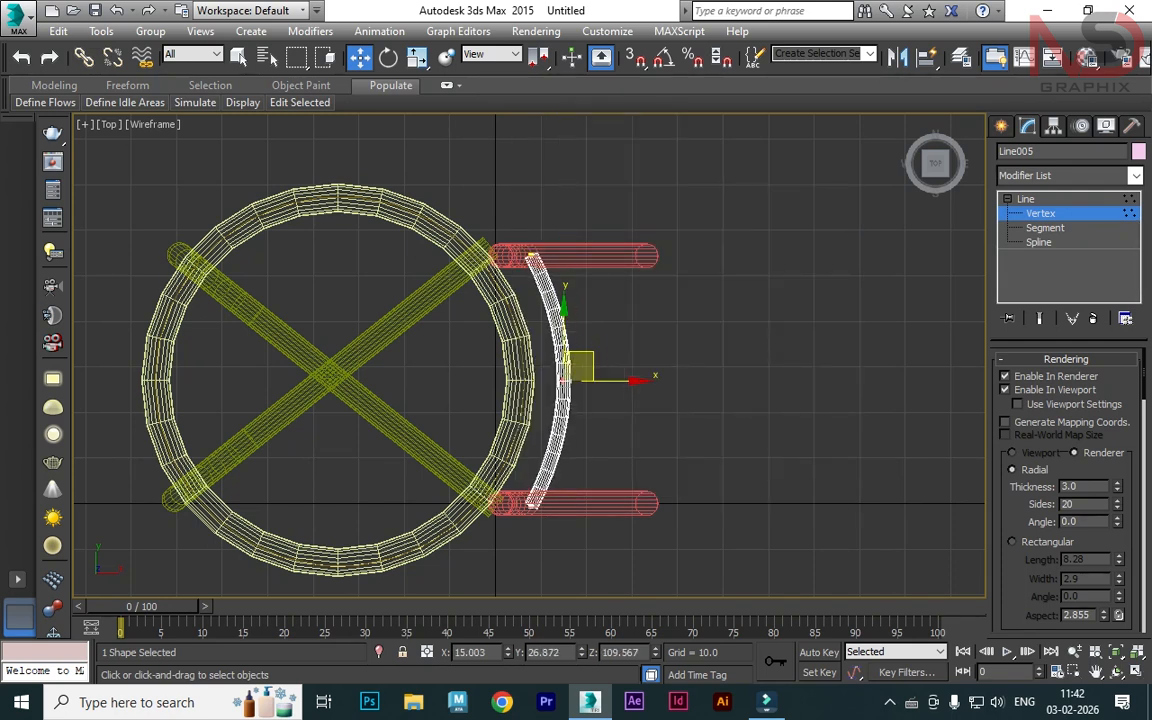
- Leave vertex editing and delete the bowed crossbar between the back posts
key(alt+w)
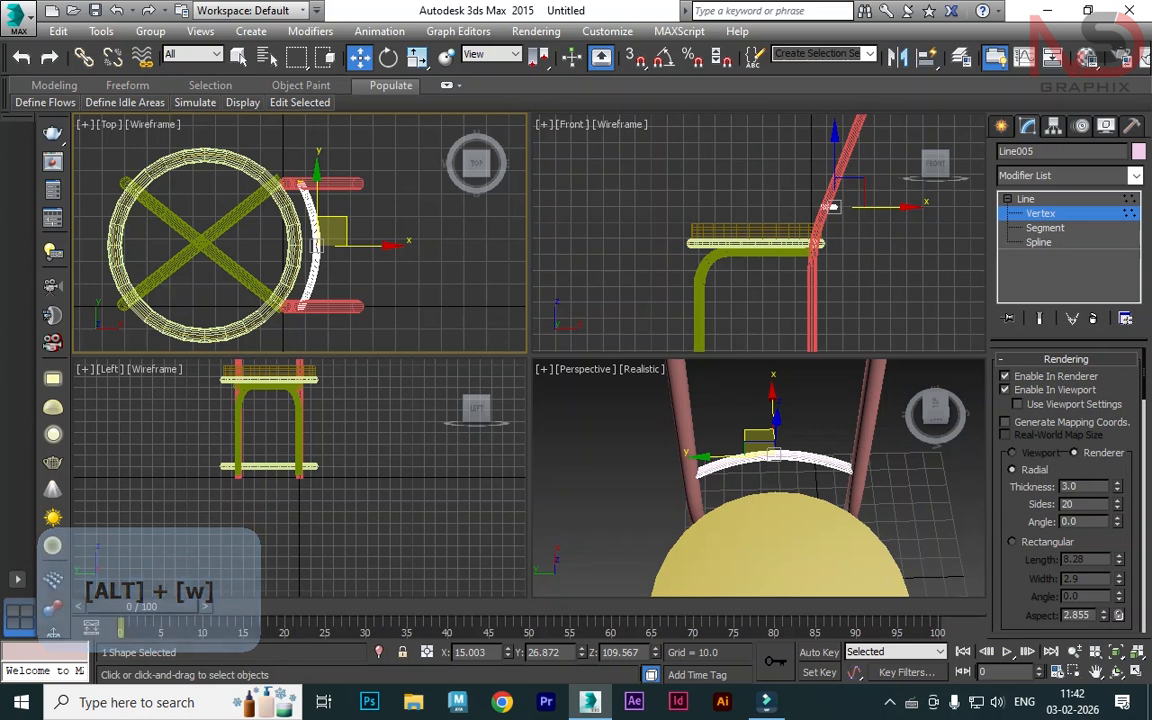
key(alt+w)
click(1026, 199)
key(Delete)
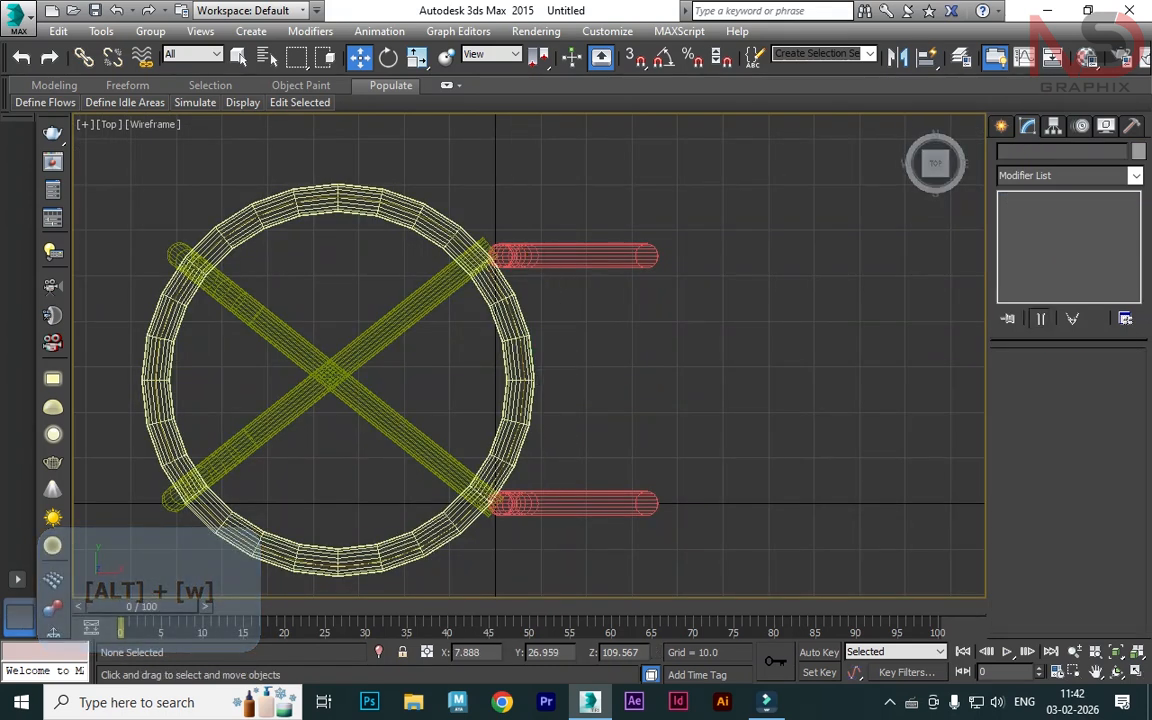
- Draw a renderable line in the Top view from one back post to the other, curving outward in the middle
click(1001, 126)
click(1033, 255)
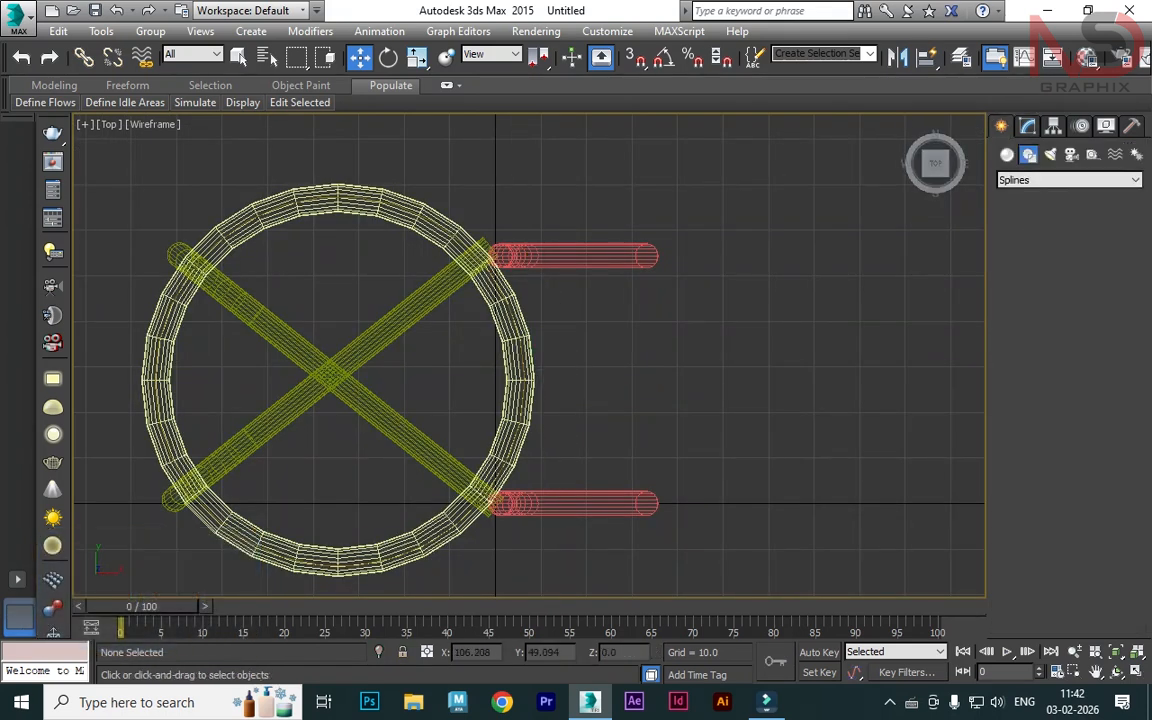
click(523, 255)
drag(532, 502, 487, 570)
click(520, 535)
right_click(836, 224)
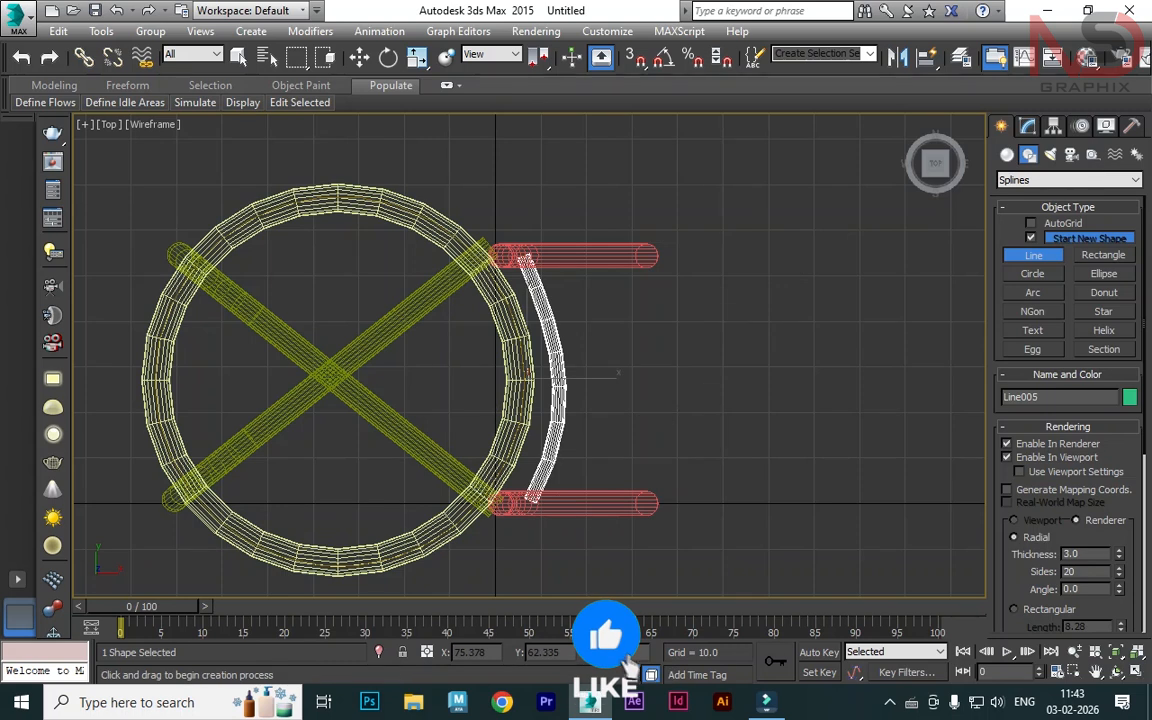
- Raise the curved crossbar to a height of about 105.7 so it sits between the back posts just above the seat
click(1028, 126)
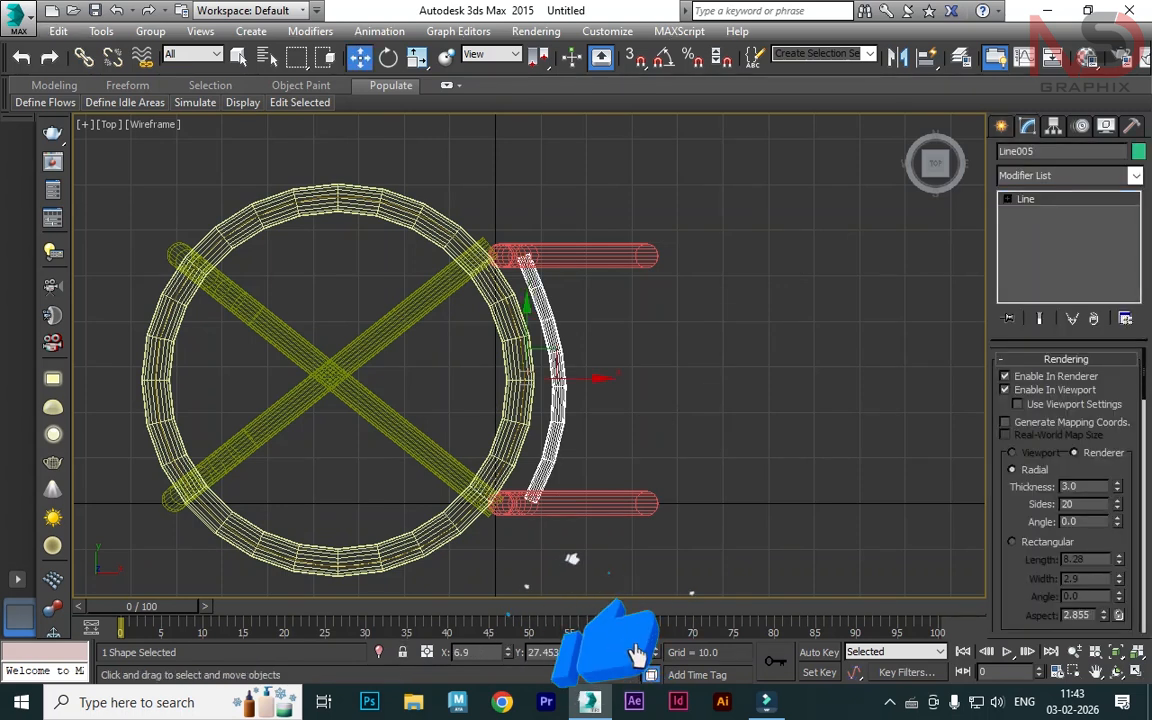
key(w)
key(alt+2)
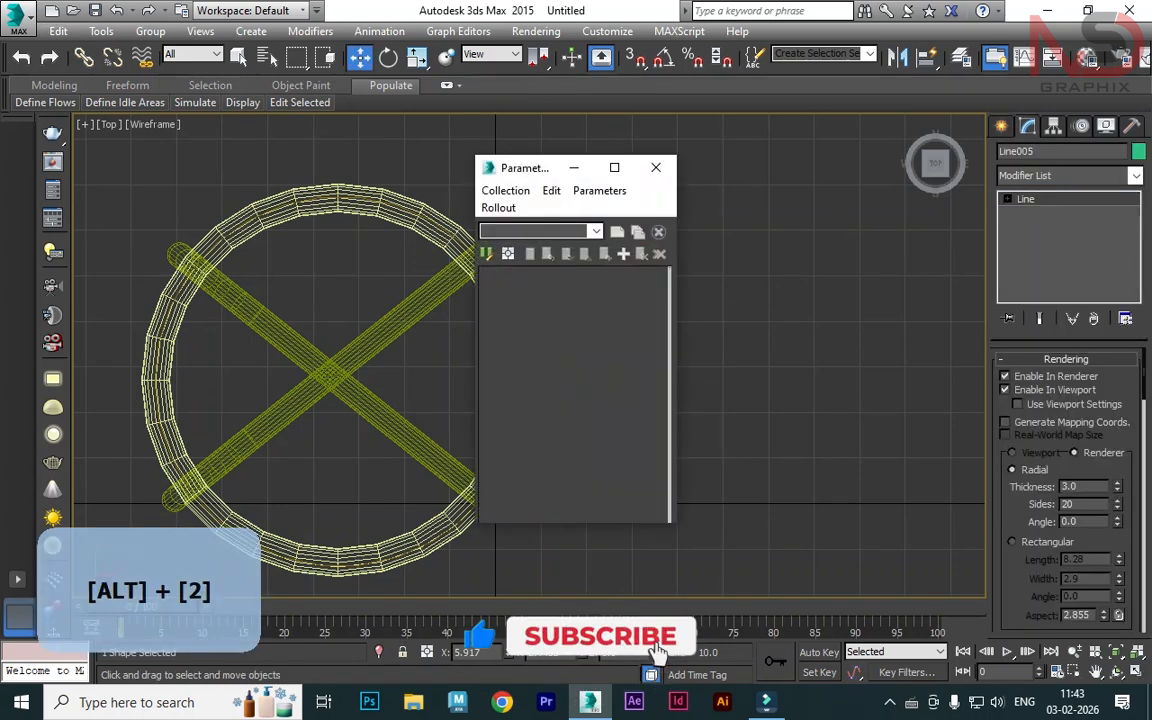
key(alt+w)
alt+middle_click(640, 290)
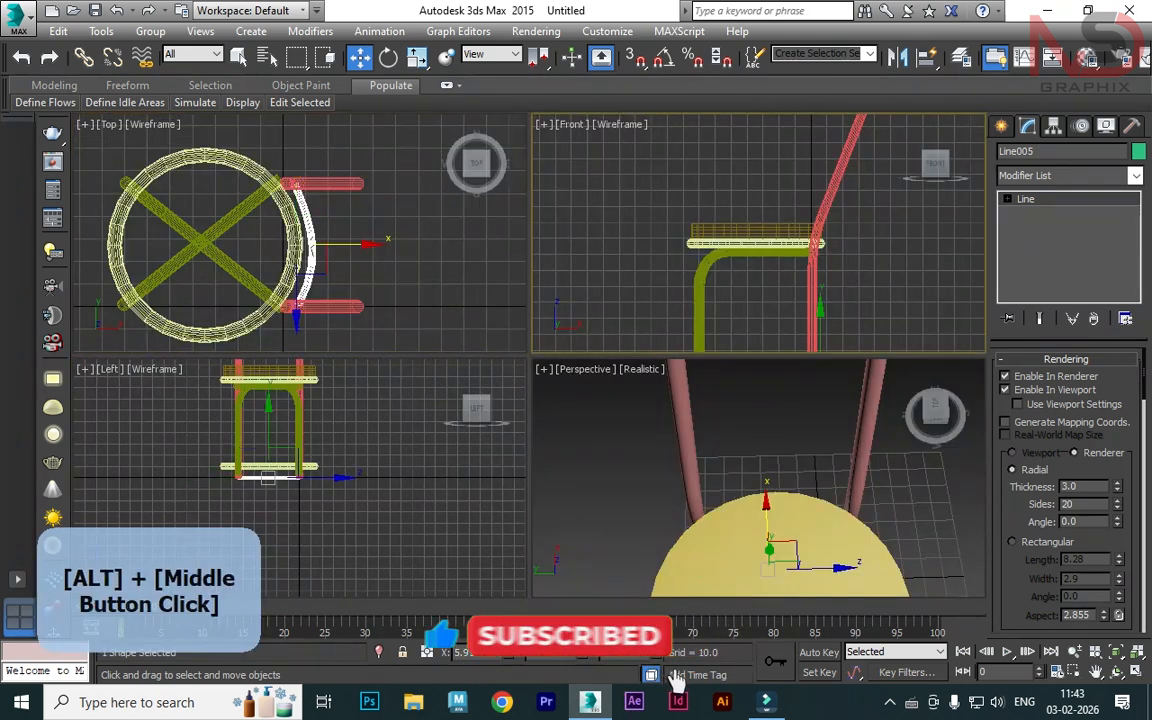
key(alt+w)
scroll(608, 408, down, 5)
drag(628, 460, 576, 274)
scroll(655, 363, up, 6)
key(alt+w)
middle_click(593, 397)
key(alt+w)
scroll(593, 397, down, 6)
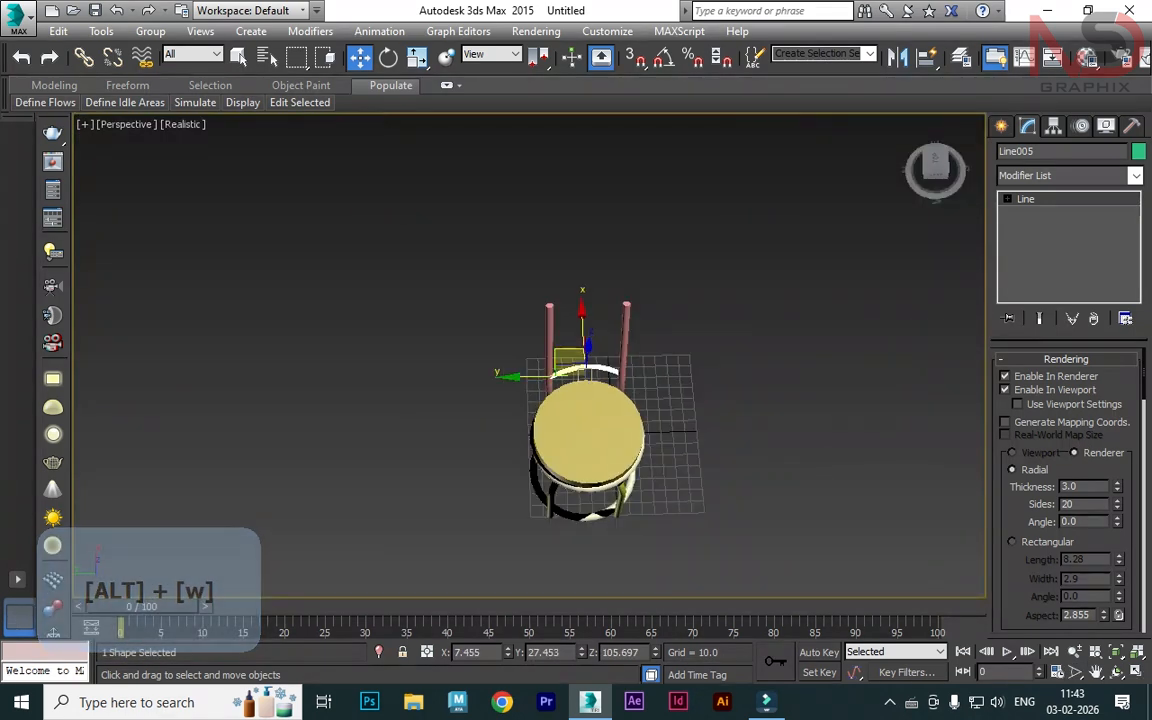
alt+middle_drag(568, 357, 670, 360)
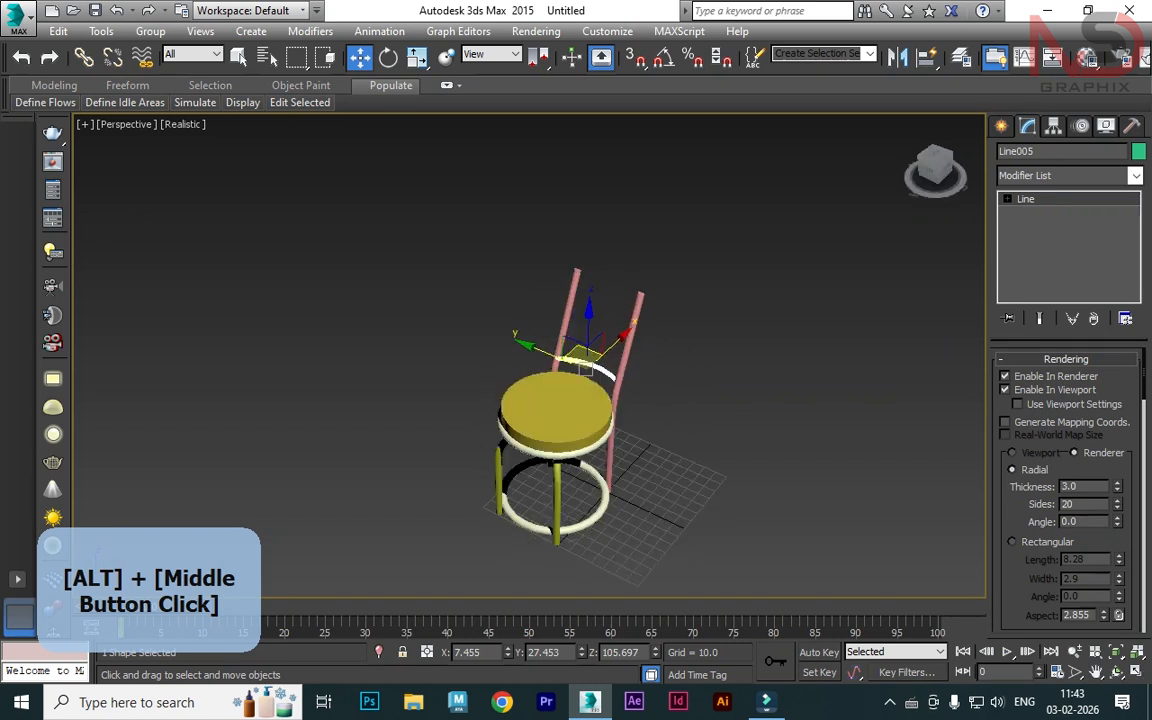
- Clone the curved crossbar up along the slanted back posts in the Front view, making 3 evenly spaced copies
key(alt+w)
alt+middle_click(700, 230)
key(alt+w)
shift+drag(548, 411, 592, 323)
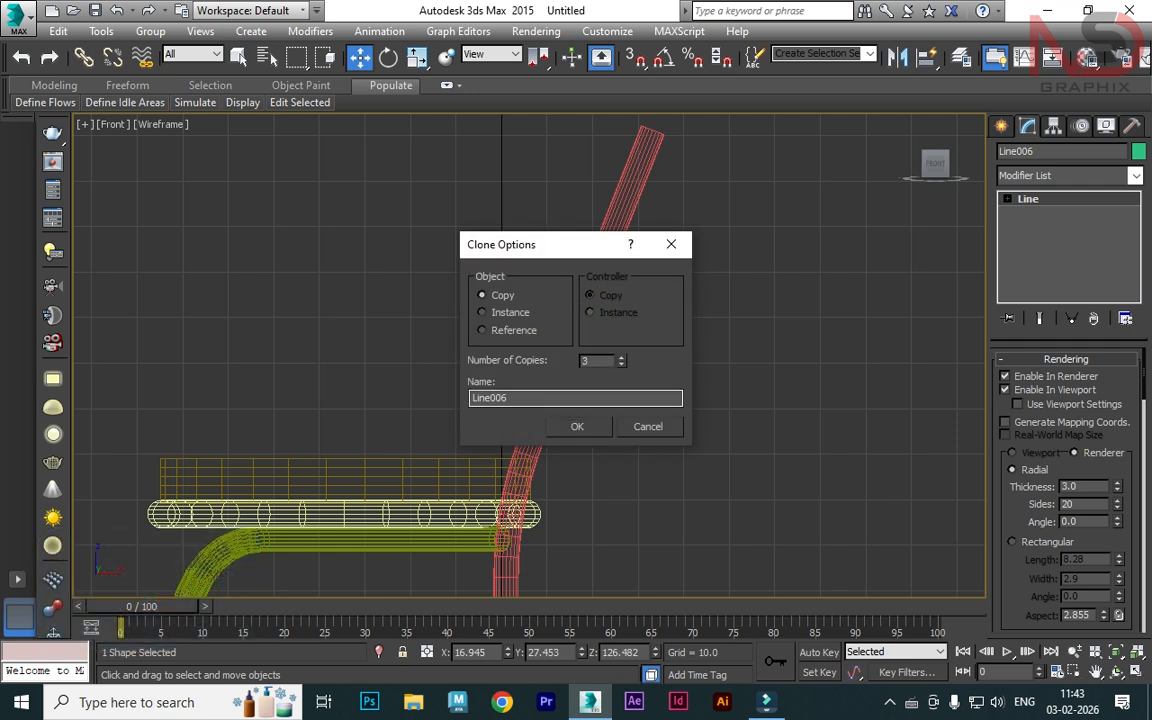
click(577, 427)
scroll(698, 330, down, 3)
middle_drag(698, 330, 691, 354)
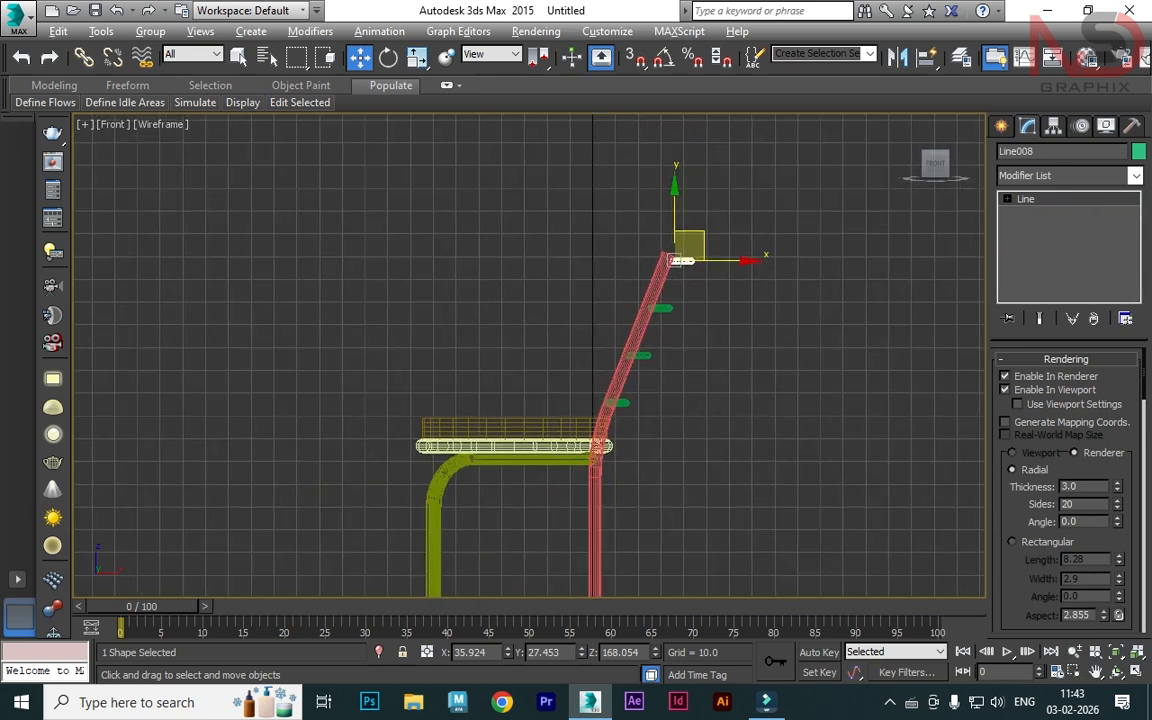
key(alt+w)
middle_click(700, 450)
key(alt+w)
alt+middle_drag(700, 450, 718, 428)
- Move both end vertices of the topmost crossbar in the Top view so its ends extend beyond the back posts
key(alt+w)
middle_click(700, 300)
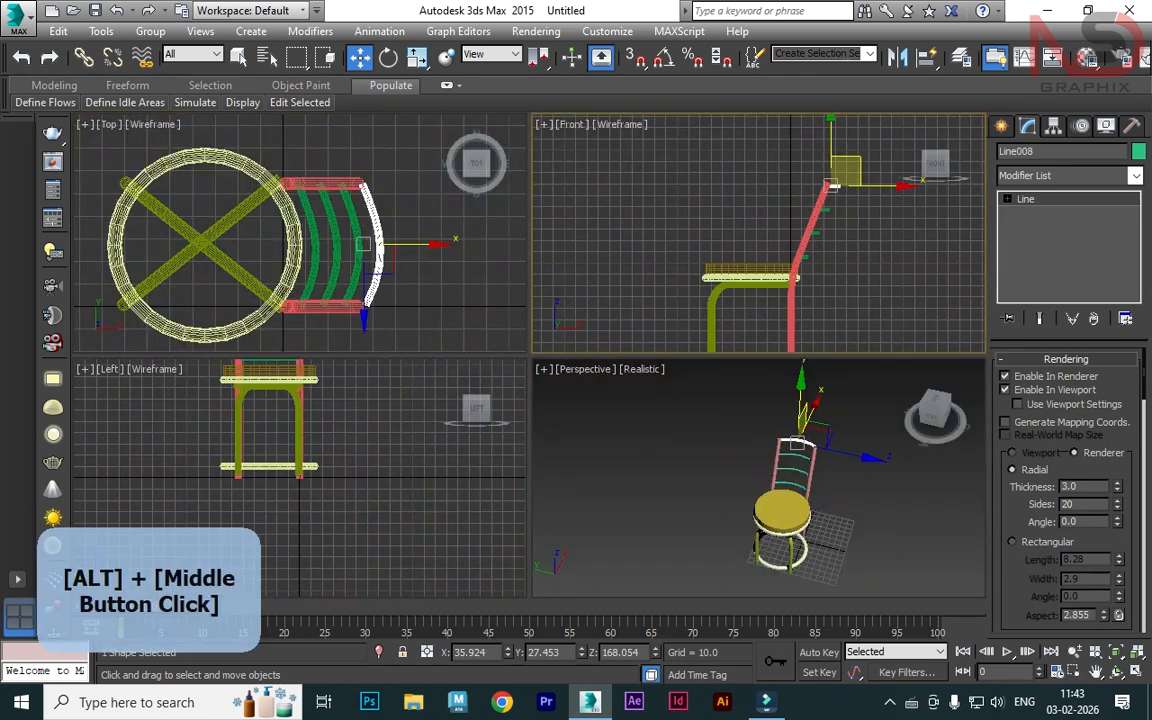
key(alt+w)
key(alt+w)
middle_click(400, 250)
key(alt+w)
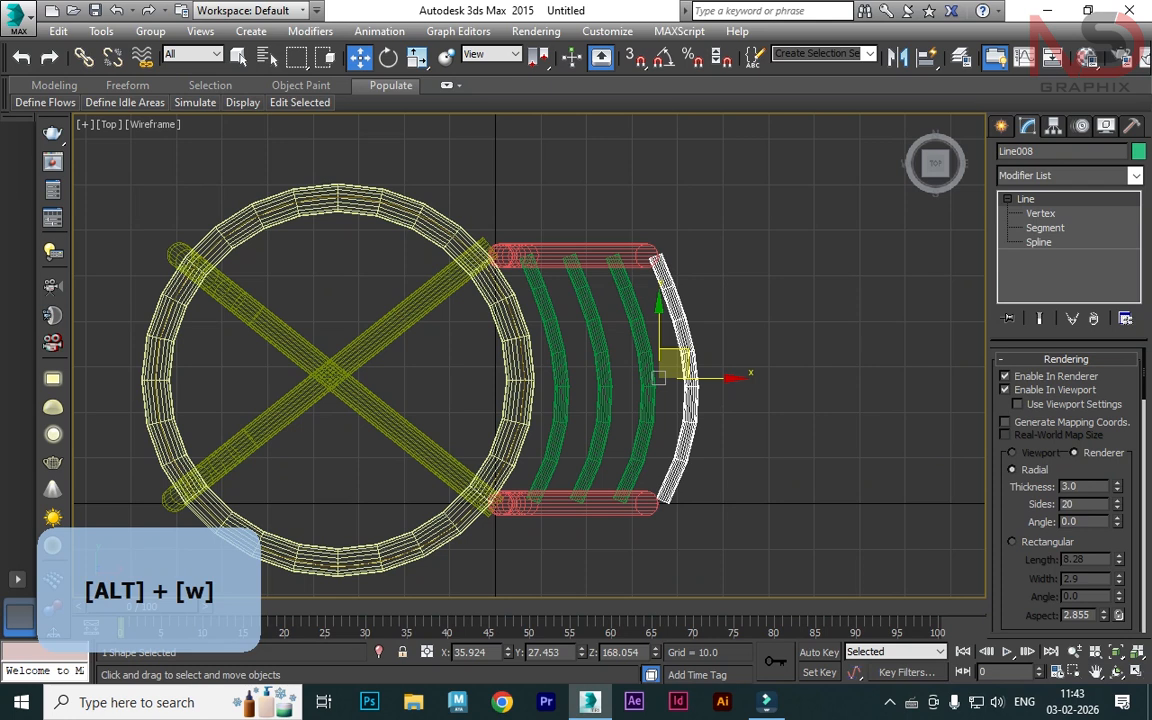
click(1040, 213)
click(663, 501)
drag(677, 487, 650, 526)
click(655, 255)
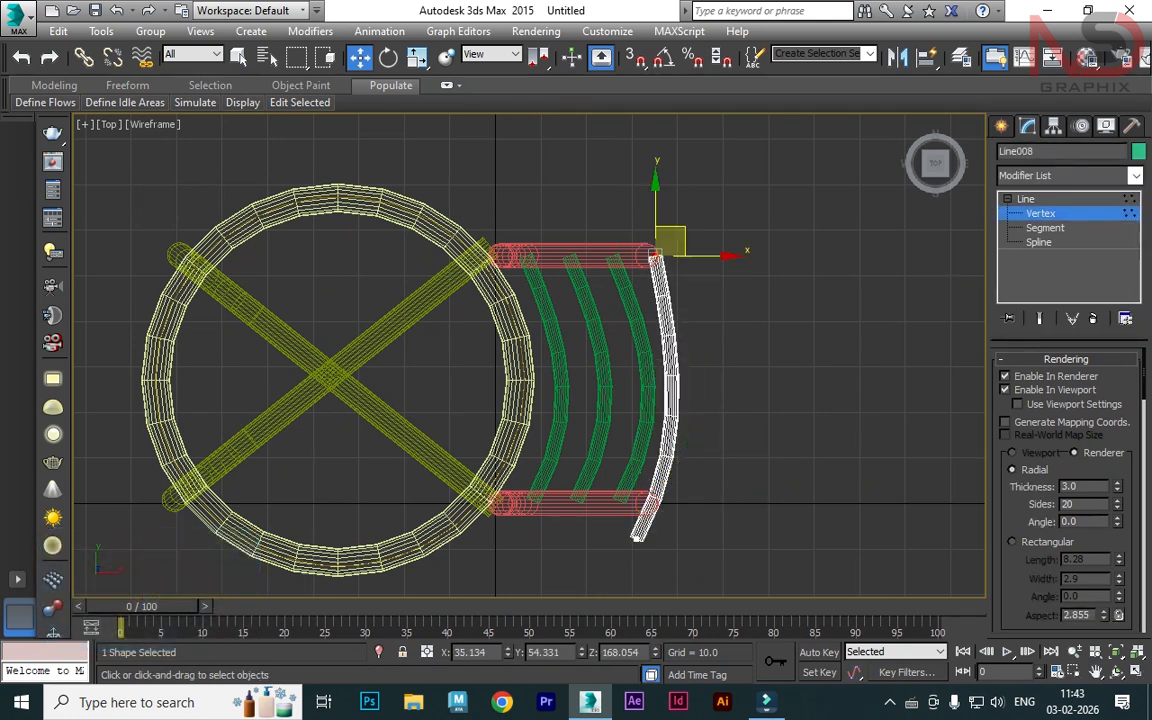
drag(669, 242, 656, 218)
key(alt+w)
alt+middle_click(845, 205)
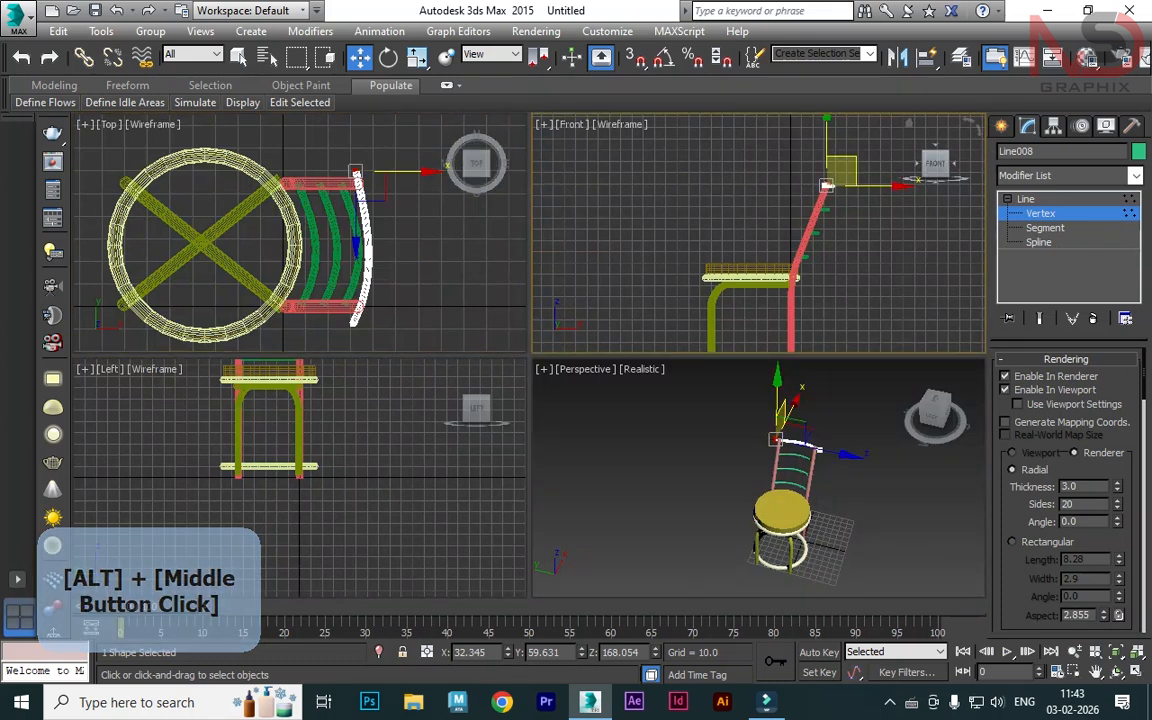
click(1008, 199)
click(882, 508)
- Set the topmost crossbar's thickness to 5.0 and raise it to a height of about 171.5, over the post tips
key(alt+w)
alt+middle_drag(882, 506, 808, 500)
scroll(510, 310, up, 8)
scroll(540, 320, down, 2)
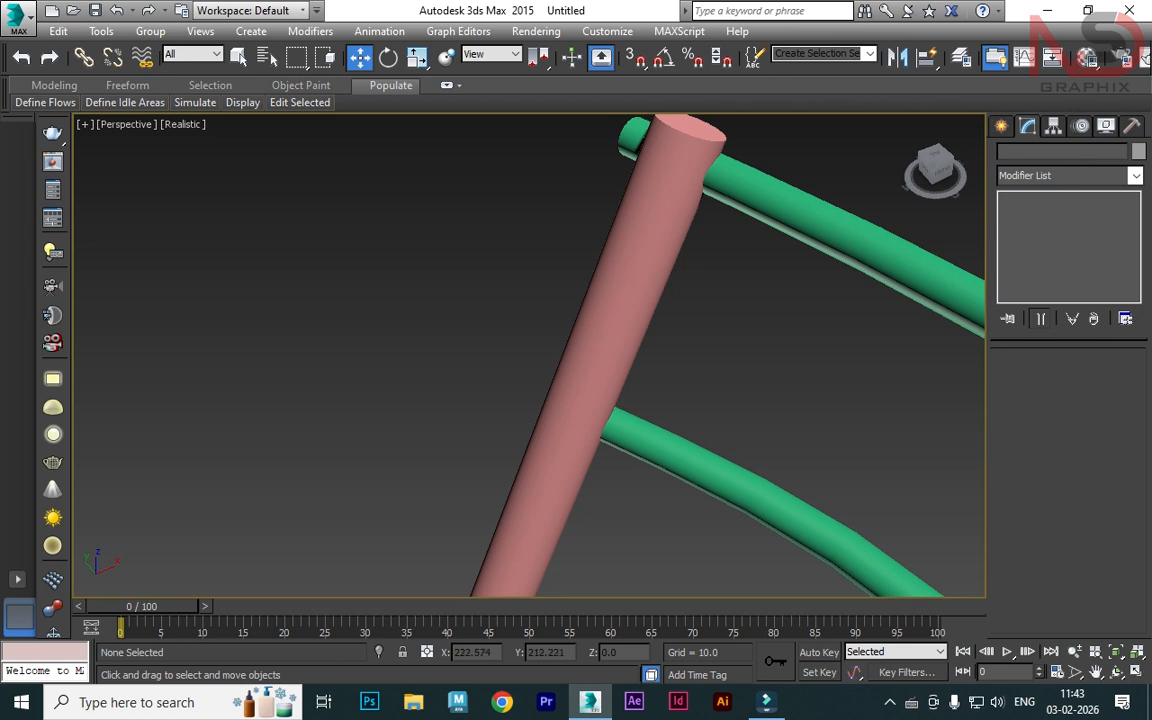
click(785, 204)
key(alt+w)
middle_click(730, 247)
key(alt+w)
scroll(730, 247, up, 6)
drag(589, 270, 594, 247)
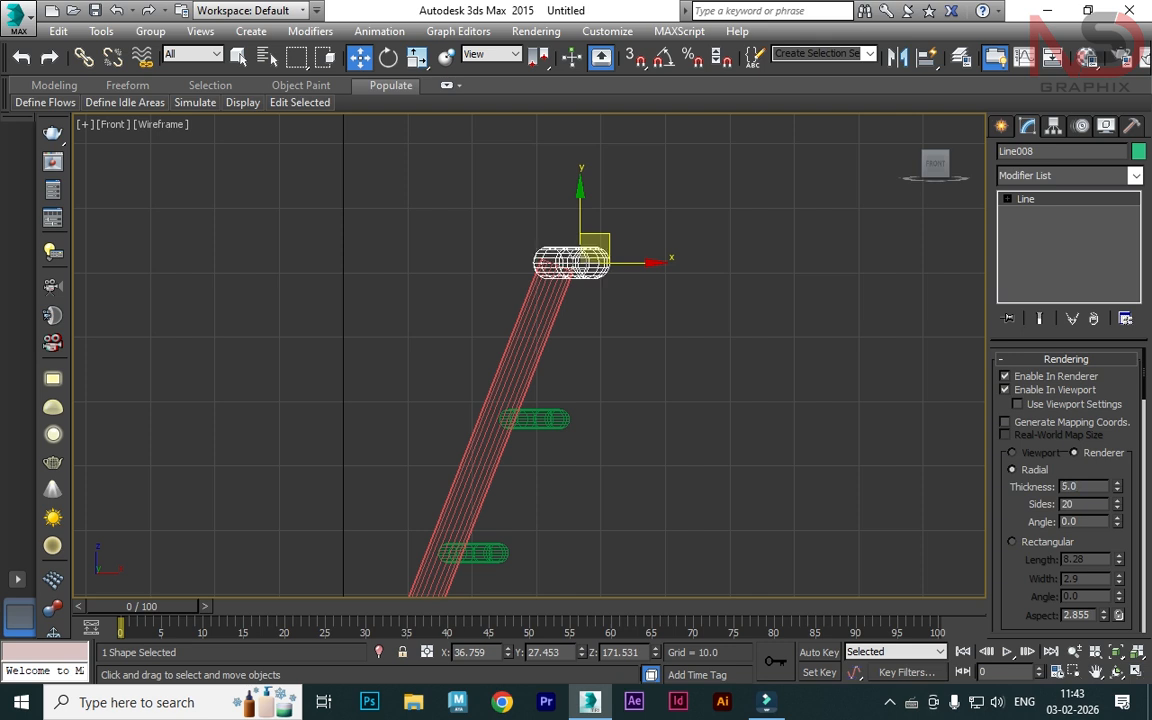
key(alt+w)
alt+middle_click(760, 480)
key(alt+w)
scroll(530, 355, down, 5)
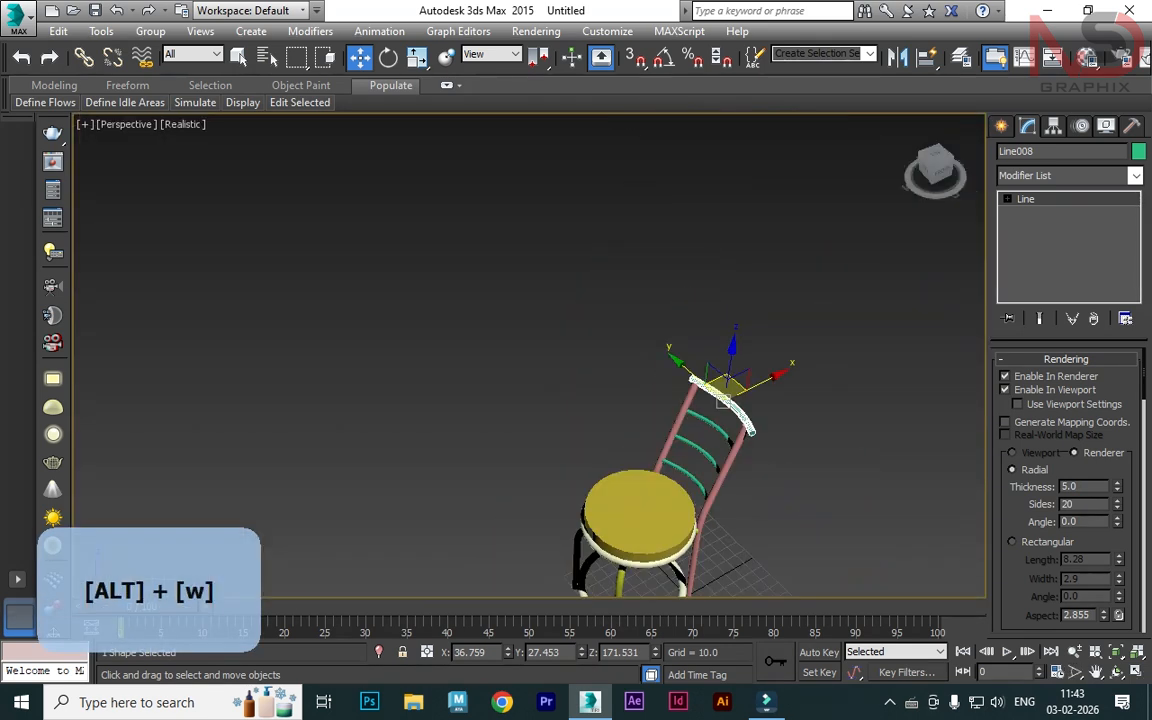
- Select all the chair parts except the top rail and set their object color to black
click(800, 430)
scroll(697, 430, up, 4)
mouse_move(697, 430)
alt+middle_down()
mouse_move(480, 345)
mouse_move(648, 390)
alt+middle_up()
drag(242, 195, 644, 561)
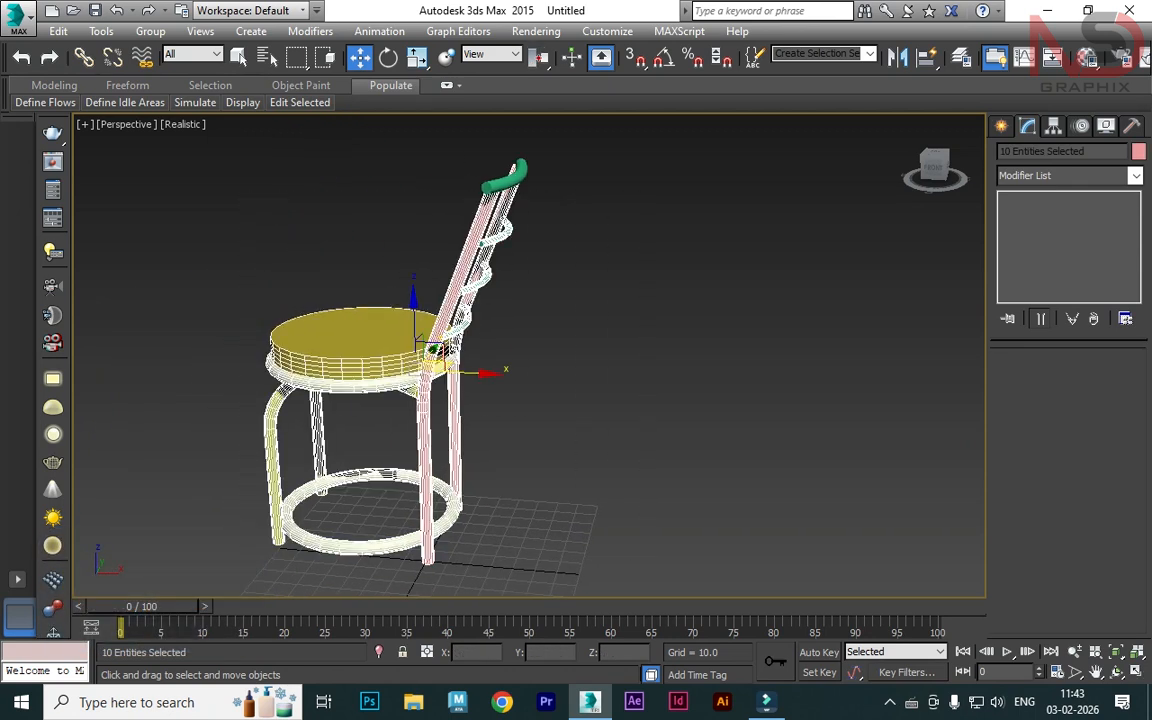
click(1138, 152)
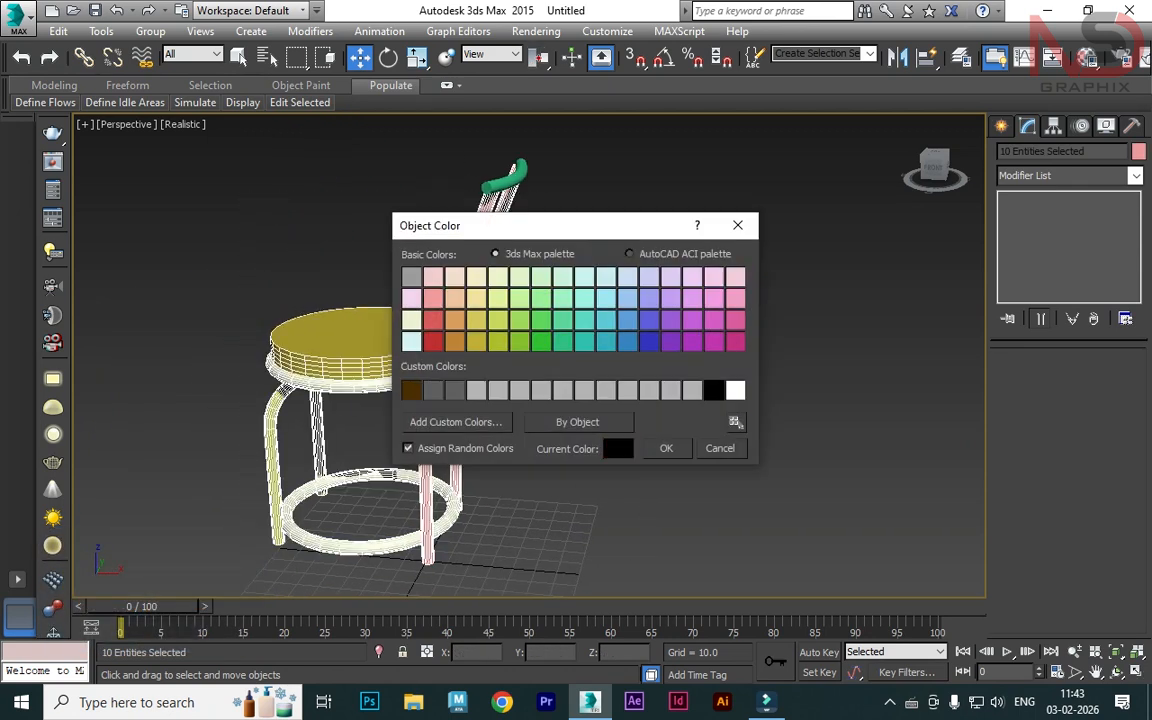
click(666, 448)
click(700, 425)
- Change the object color of the top rail to black
alt+middle_drag(640, 400, 740, 432)
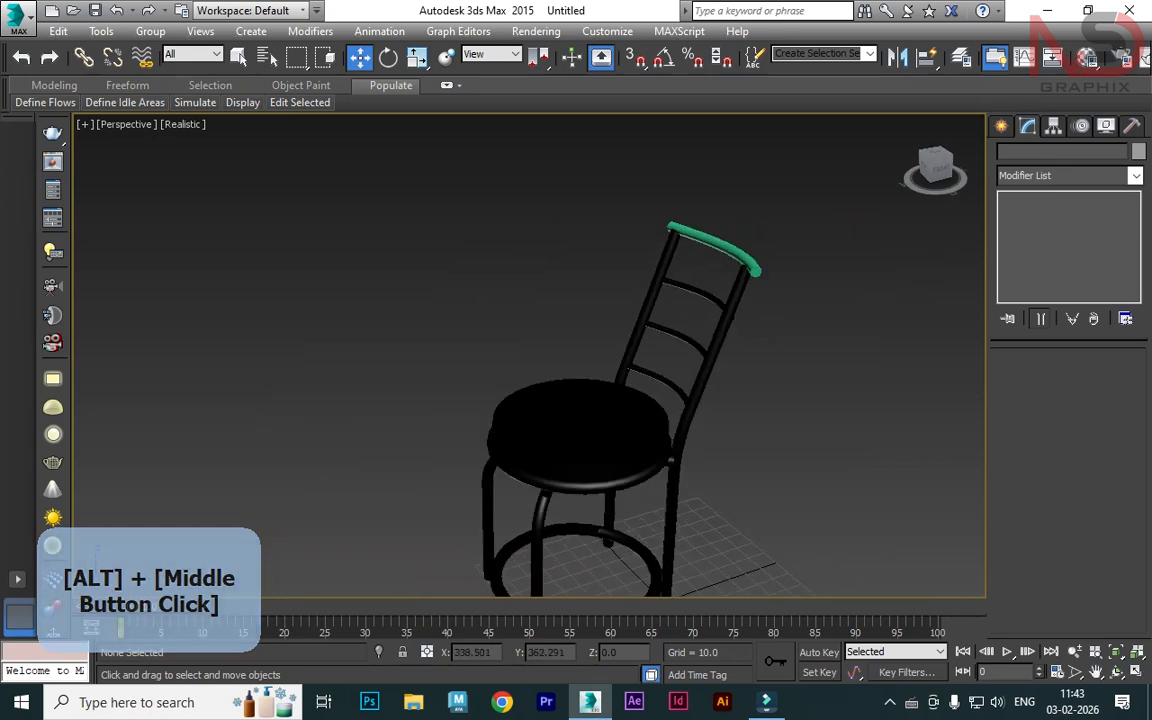
click(712, 243)
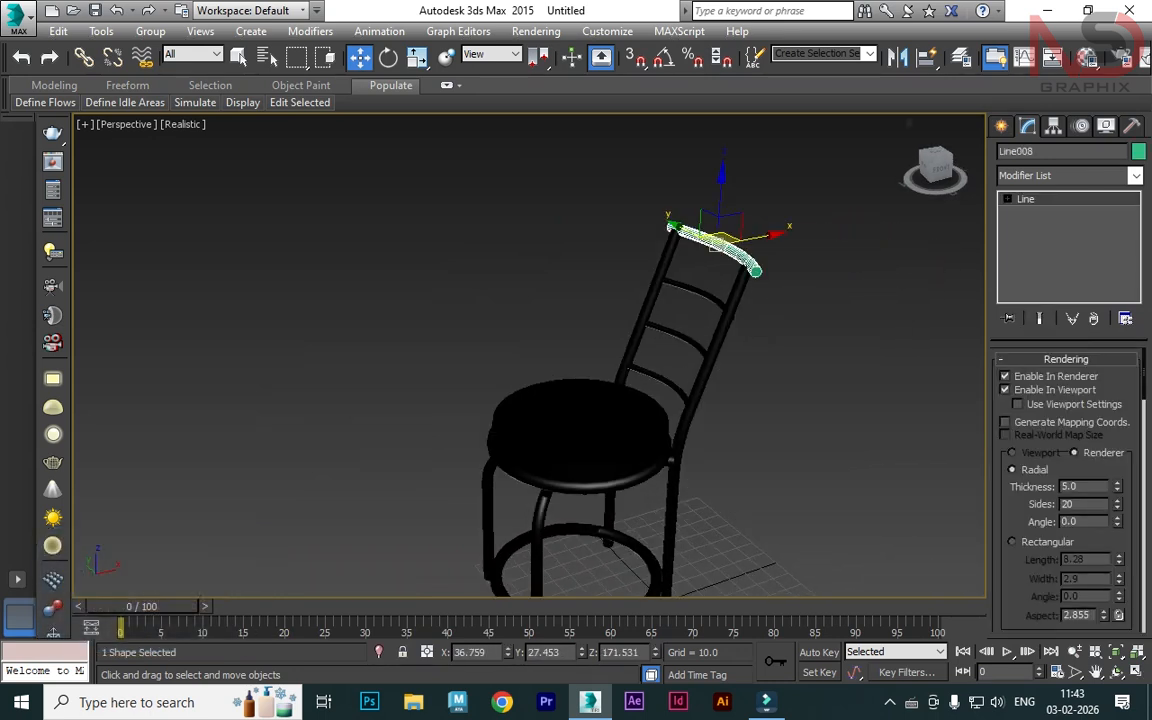
click(1138, 152)
click(713, 390)
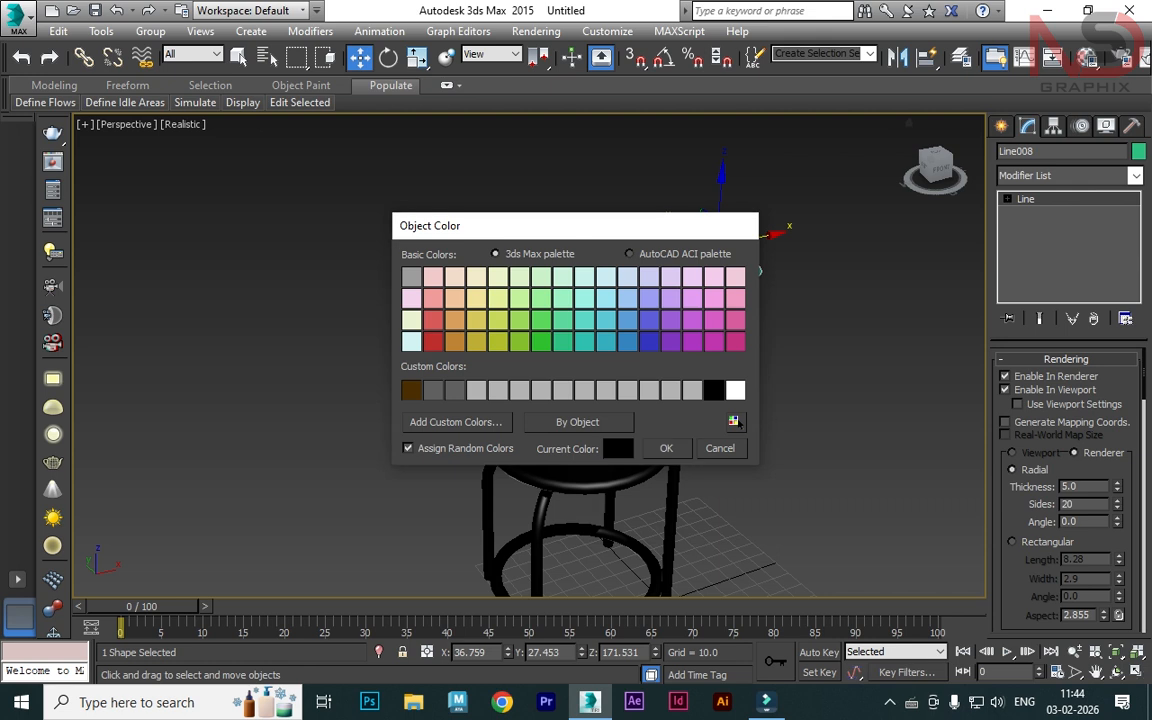
click(666, 448)
- Change the seat cylinder's object color to dark blue
click(580, 425)
click(1138, 151)
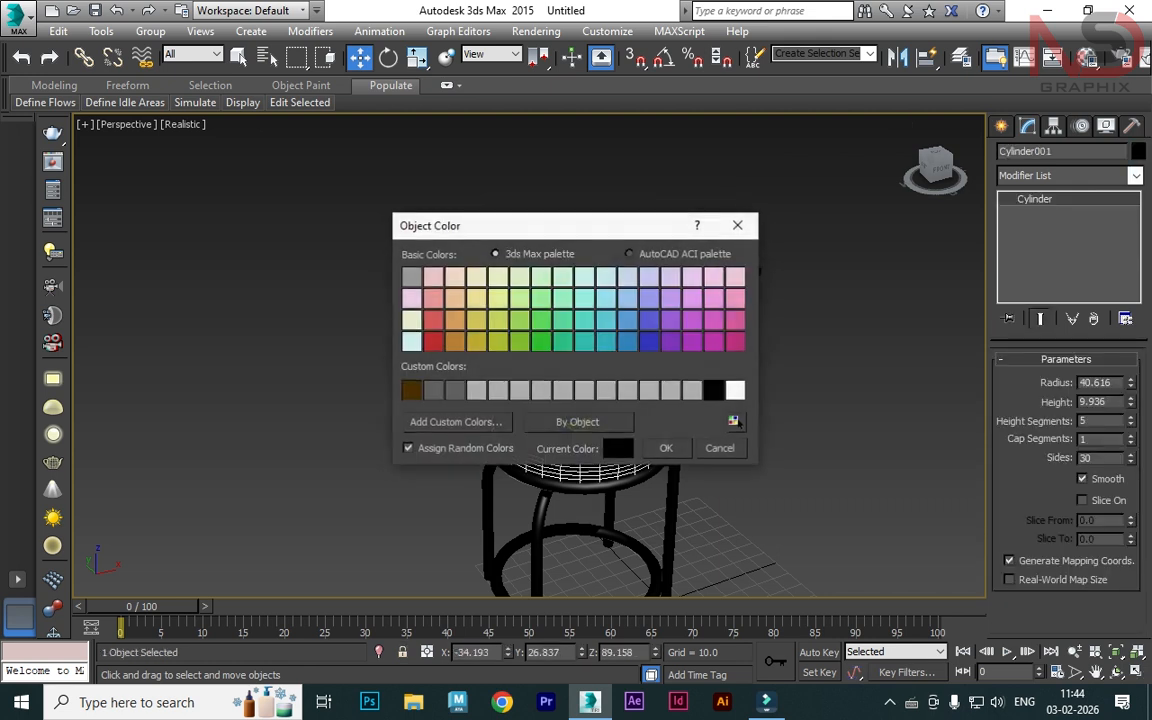
click(645, 340)
click(663, 443)
click(766, 446)
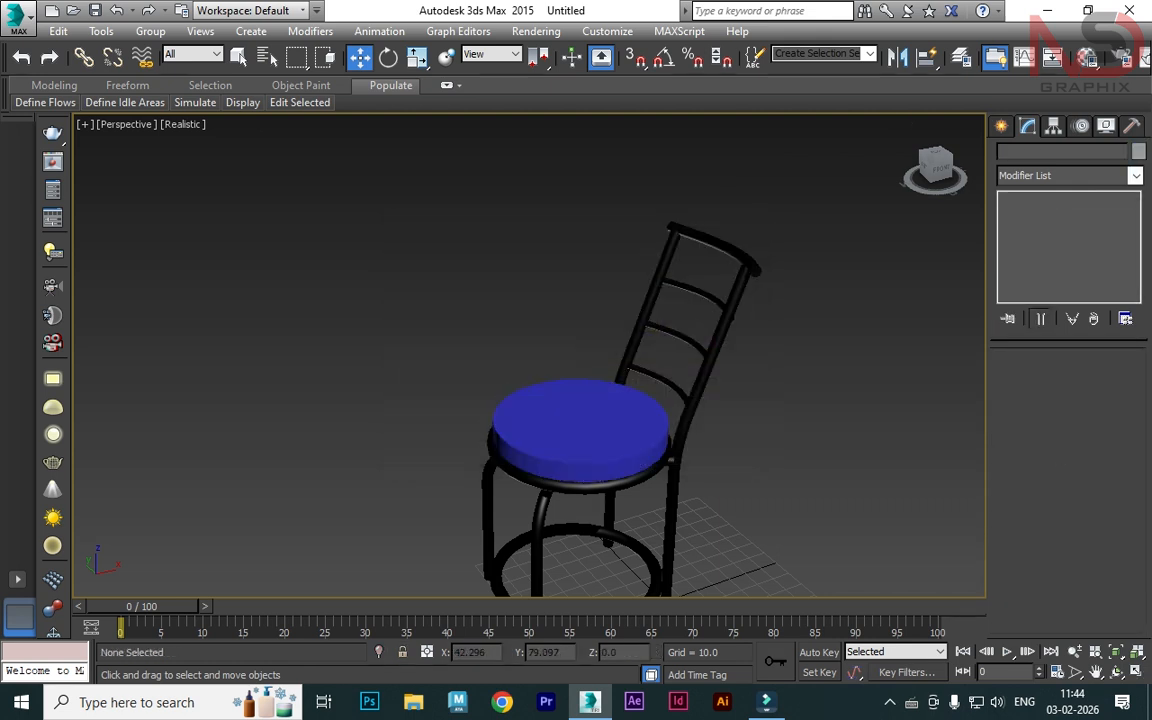
- Apply a TurboSmooth modifier to the seat cylinder and check the seat's surface from above
scroll(700, 460, down, 3)
alt+middle_drag(690, 470, 765, 482)
alt+middle_drag(565, 388, 600, 356)
scroll(600, 356, up, 7)
click(600, 358)
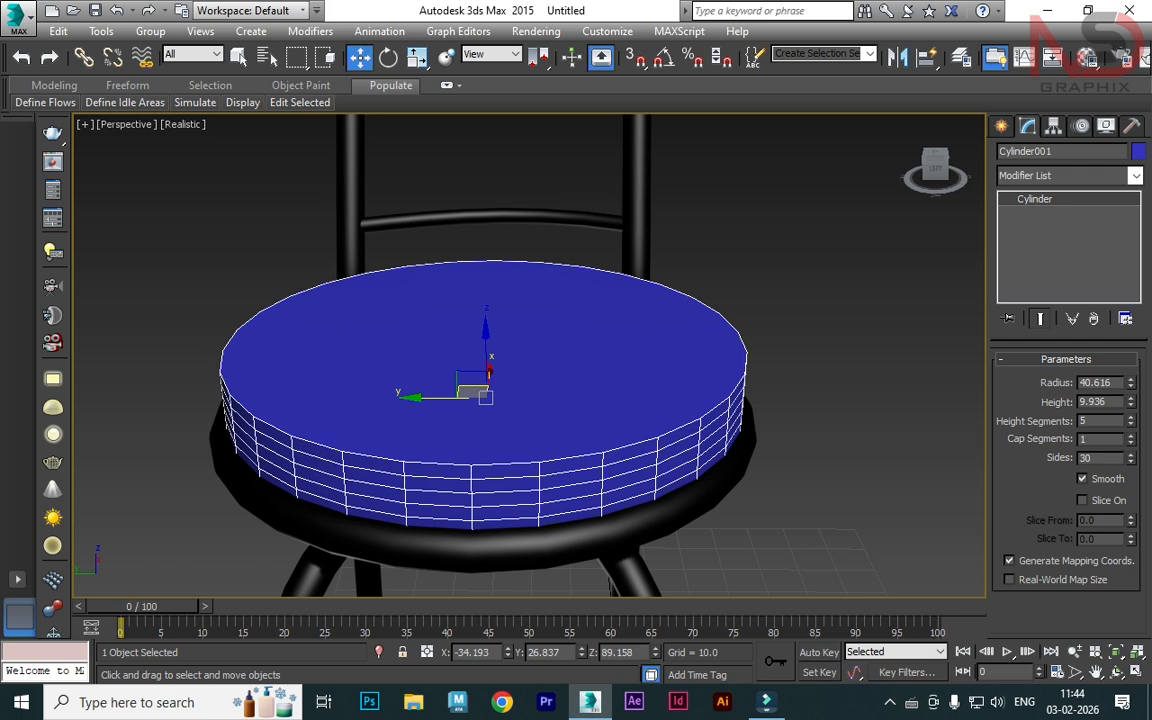
click(1135, 175)
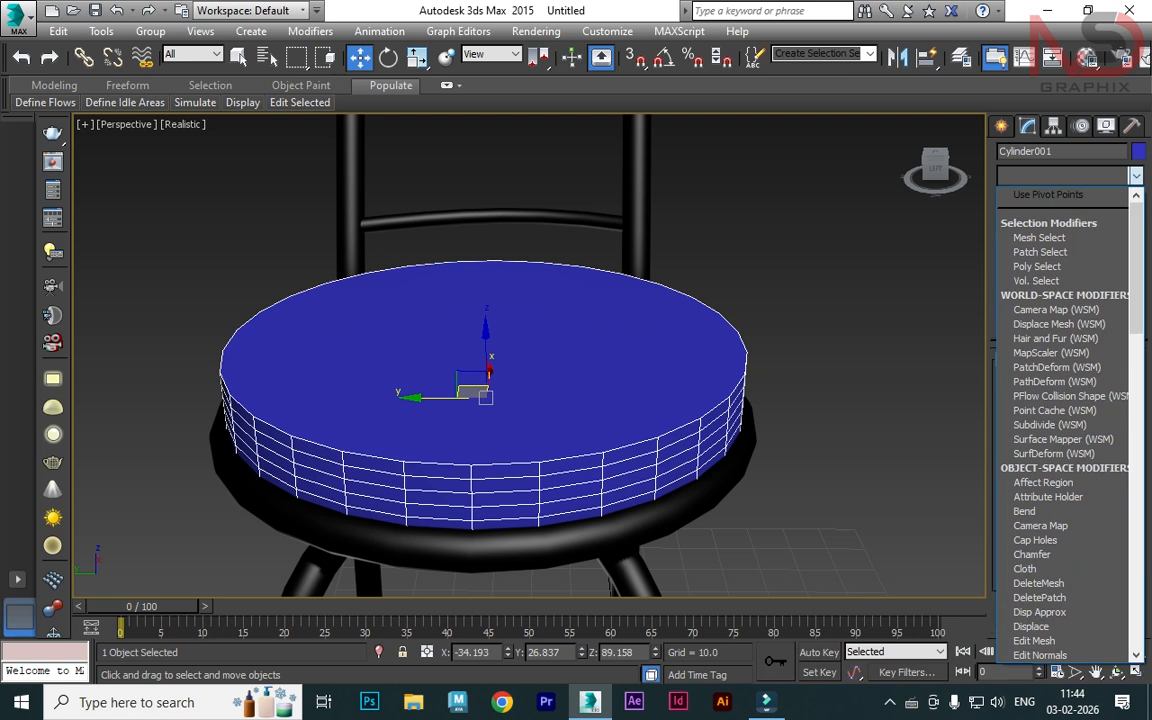
key(t)
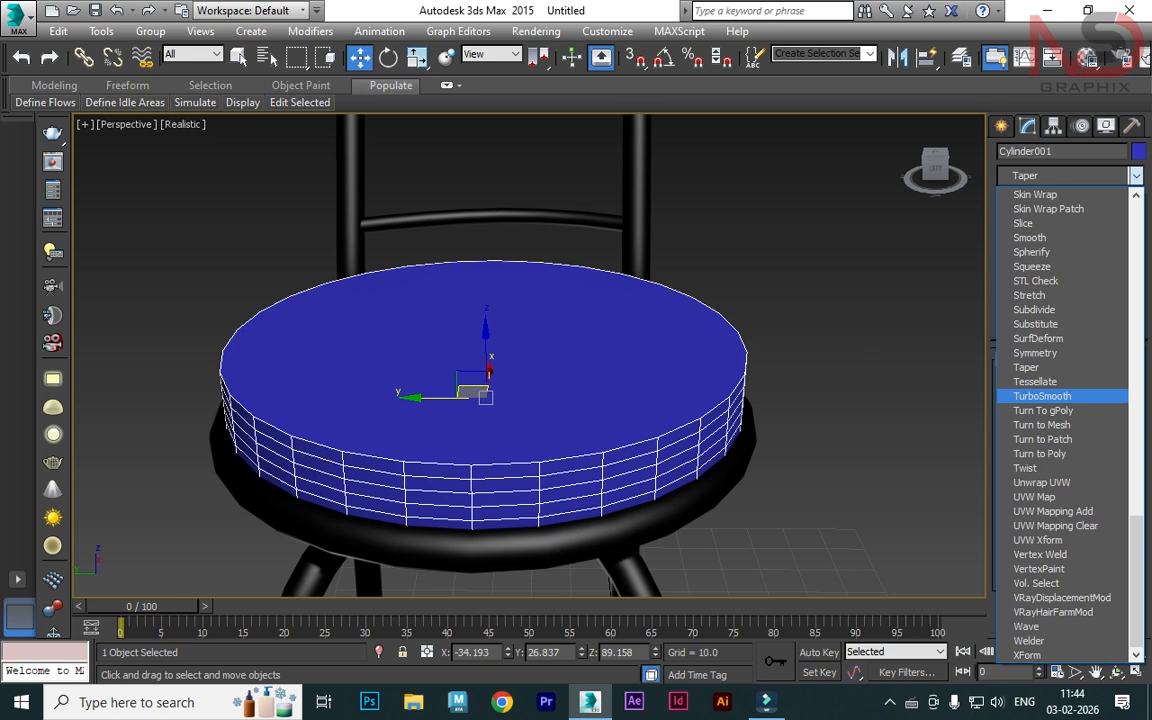
click(1042, 396)
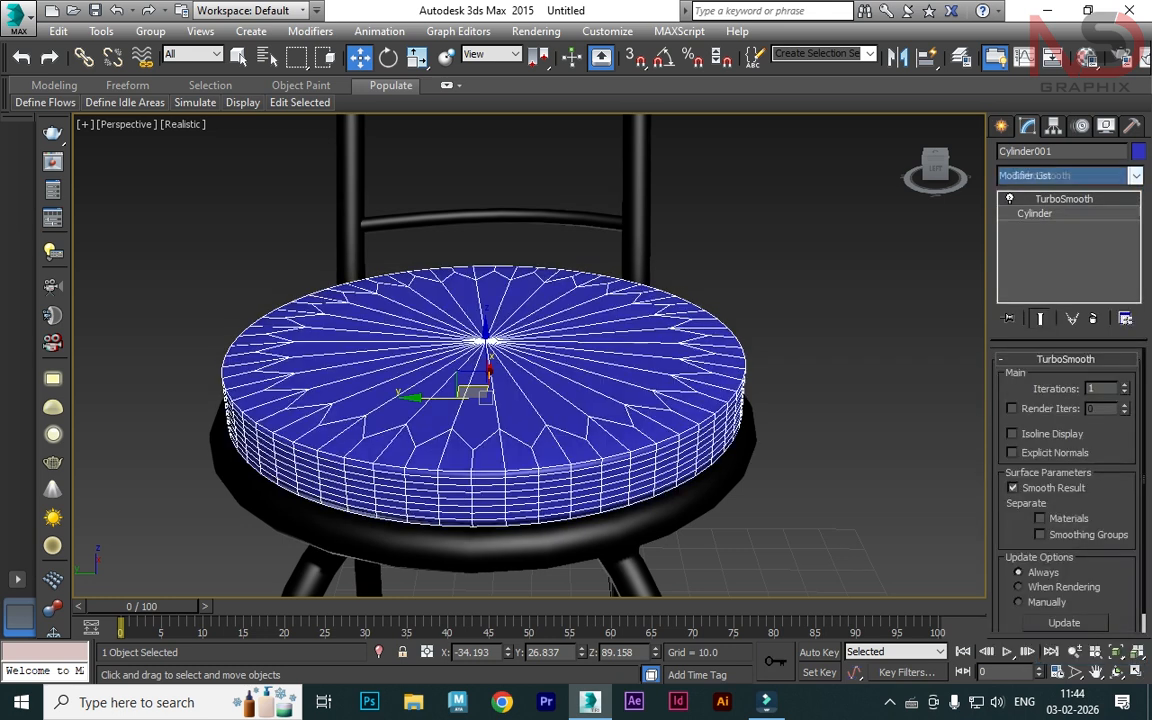
click(803, 436)
alt+middle_drag(846, 388, 724, 418)
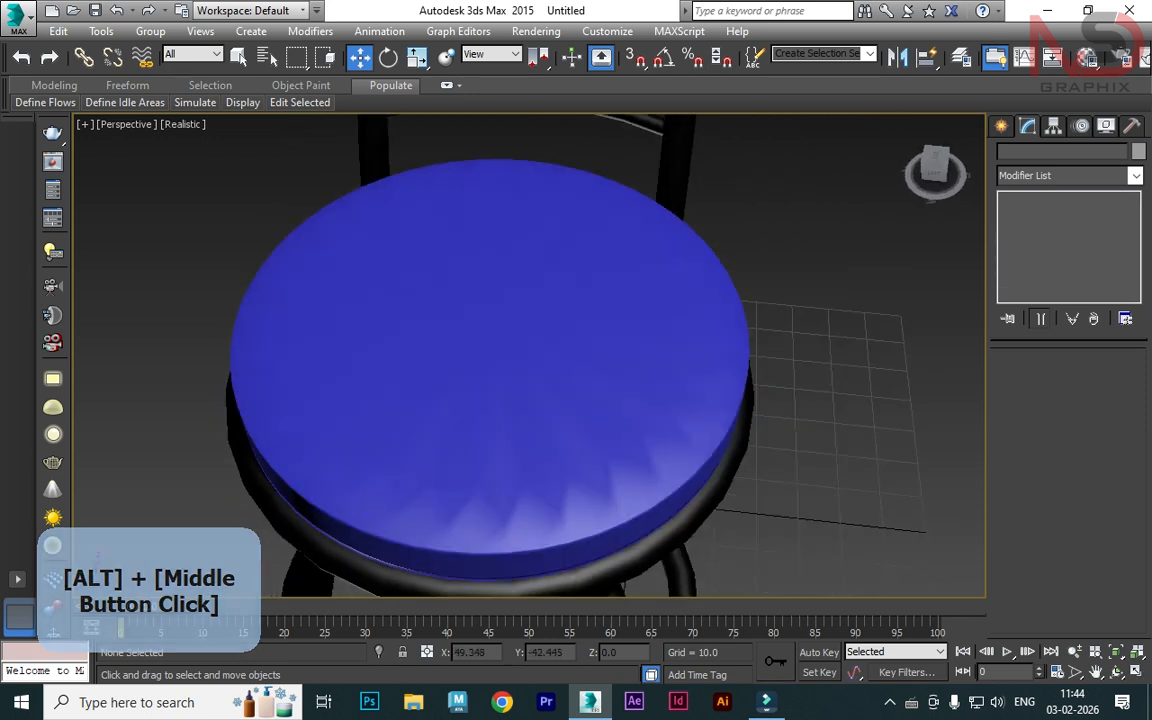
- Undo the TurboSmooth modifier applied to the seat cylinder
key(ctrl+z)
key(ctrl+z)
click(830, 400)
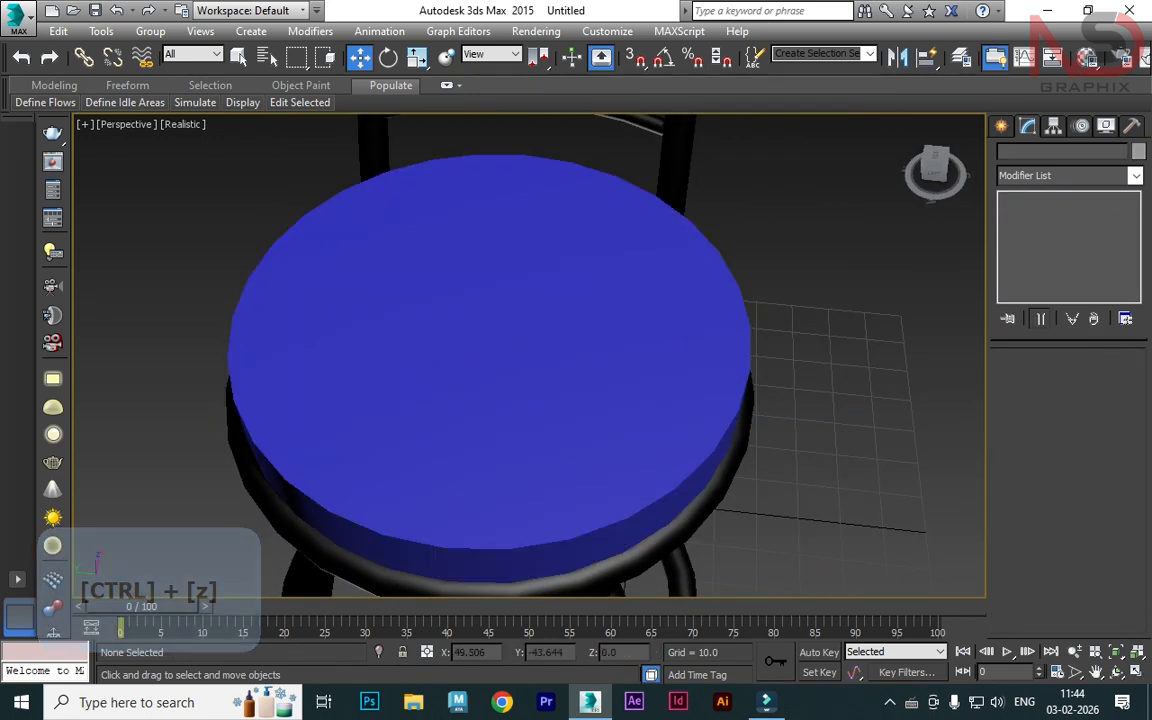
- Set the seat cylinder's cap segments to 4
click(690, 400)
alt+middle_drag(690, 400, 630, 382)
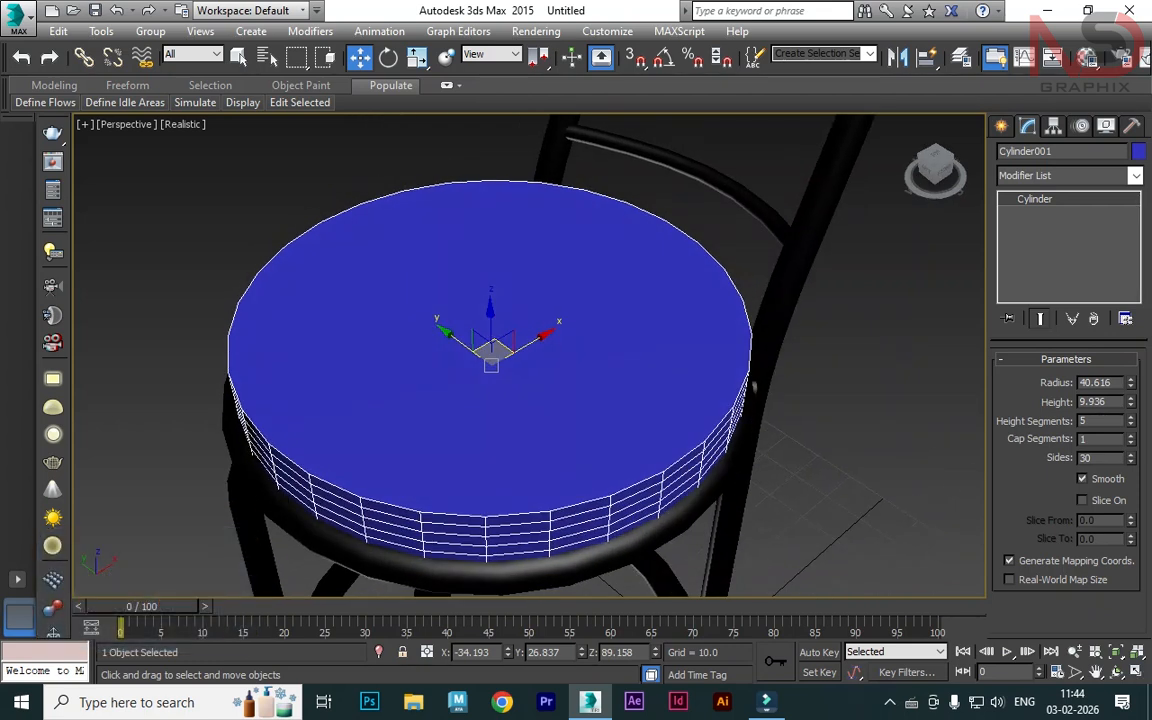
scroll(590, 430, up, 5)
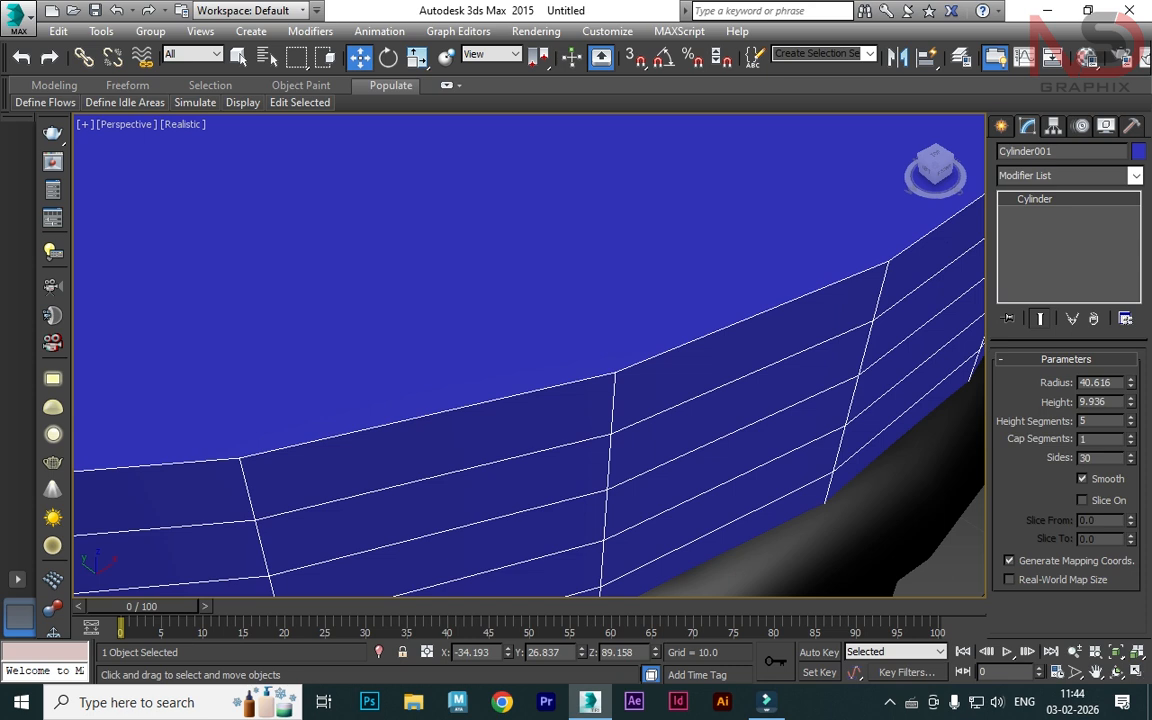
scroll(590, 430, down, 8)
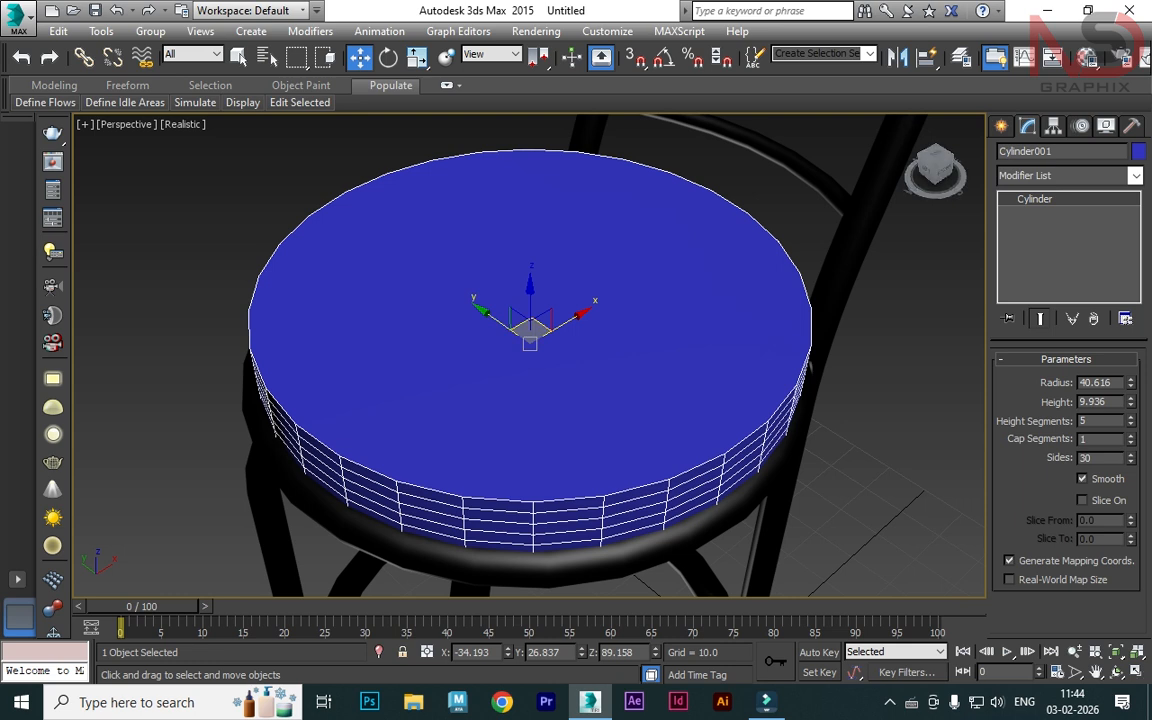
double_click(1092, 439)
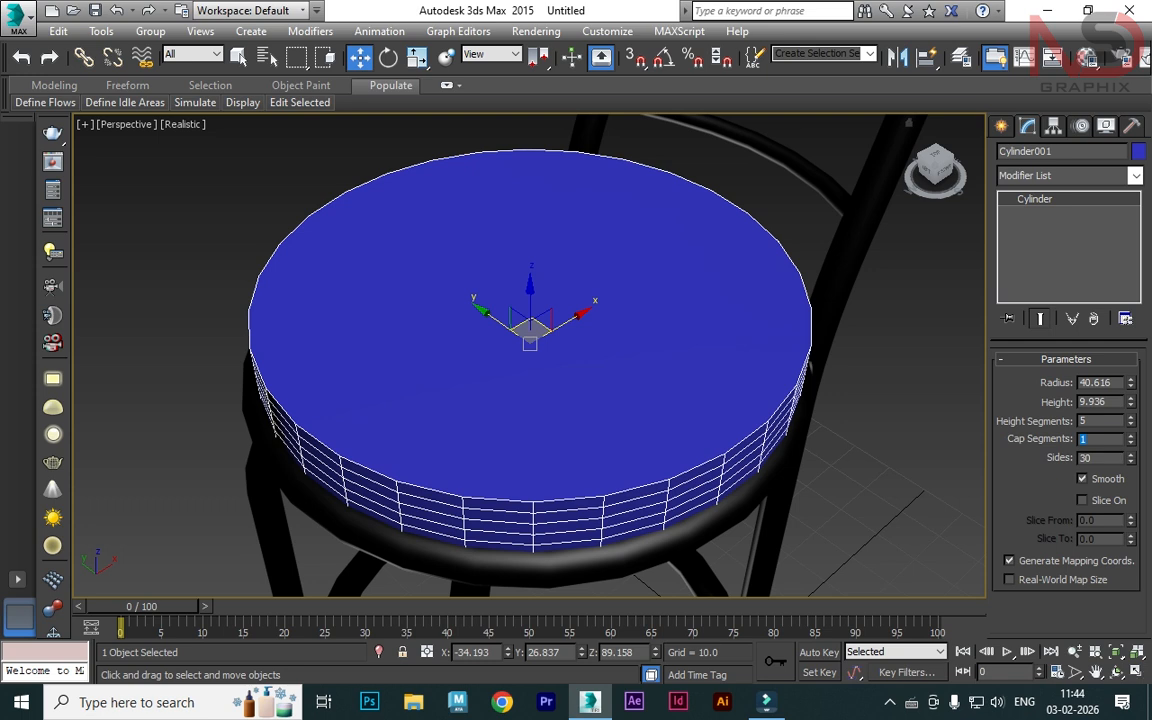
text(4)
key(Return)
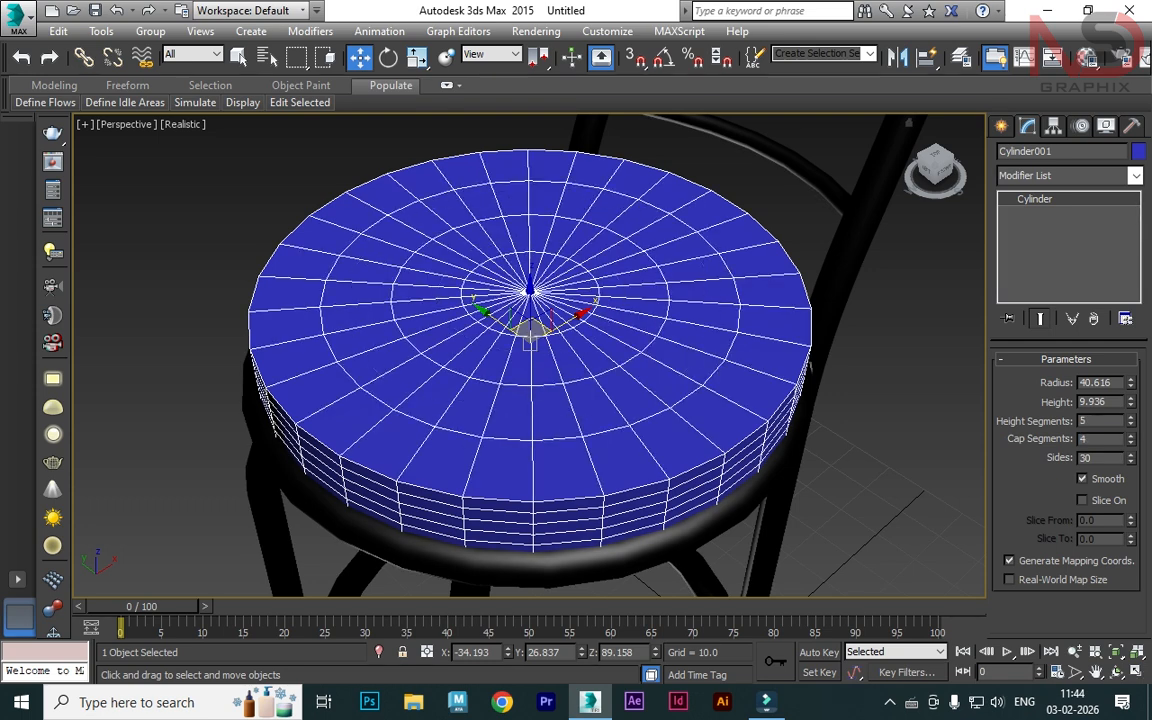
- Apply a TurboSmooth modifier to the seat cylinder and check its smoothed surface
click(1135, 176)
key(t)
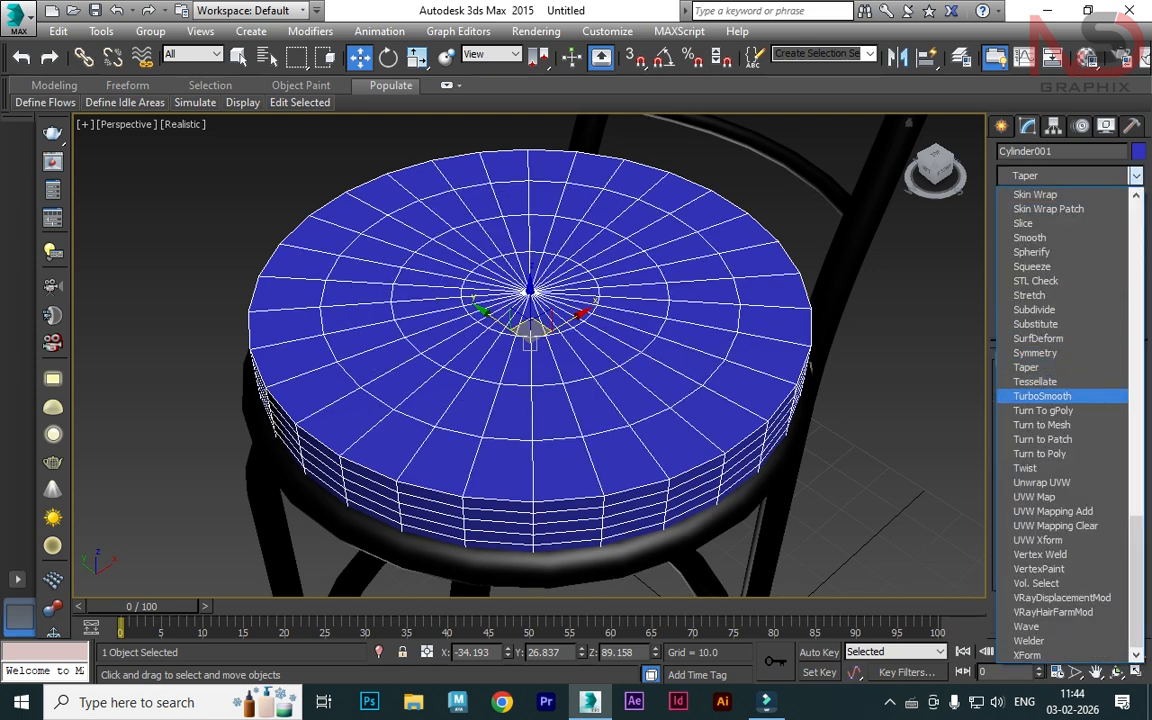
key(Return)
click(873, 378)
mouse_move(873, 378)
alt+middle_down()
mouse_move(945, 470)
mouse_move(915, 305)
mouse_move(860, 350)
mouse_move(880, 395)
mouse_move(890, 375)
alt+middle_up()
click(620, 400)
- Try TurboSmooth iterations of 2 and 3 on the seat, and undo both changes
double_click(1099, 388)
text(2)
key(Return)
click(1125, 385)
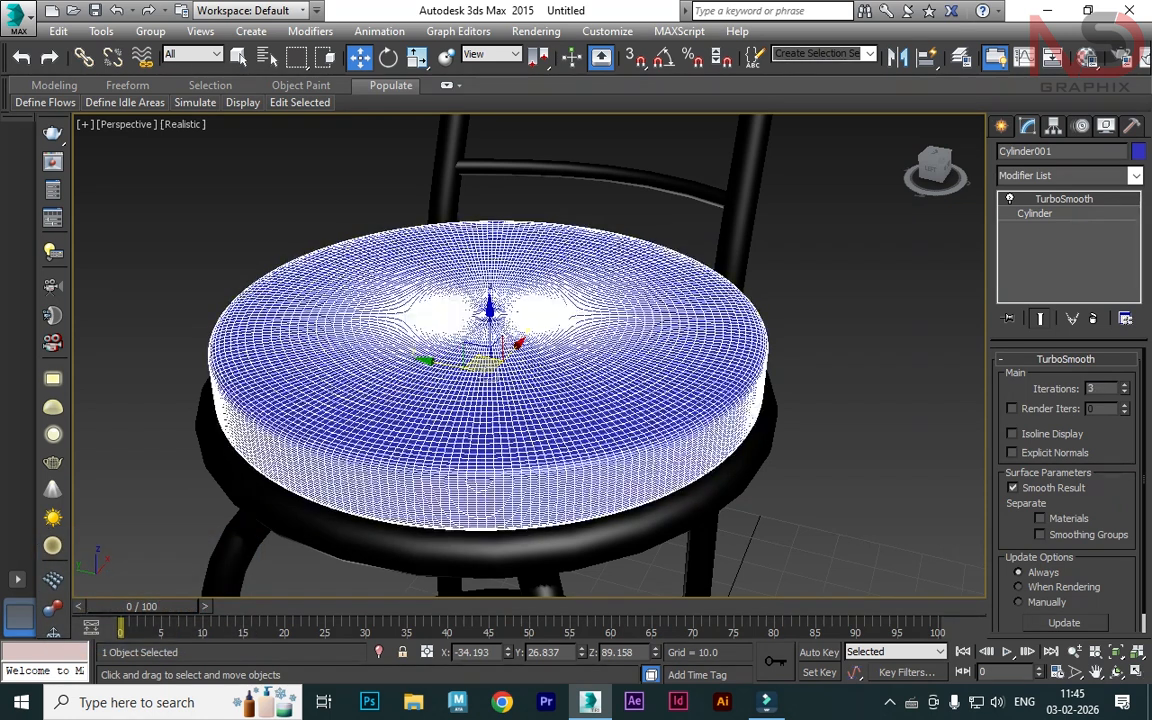
click(873, 378)
key(ctrl+z)
key(ctrl+z)
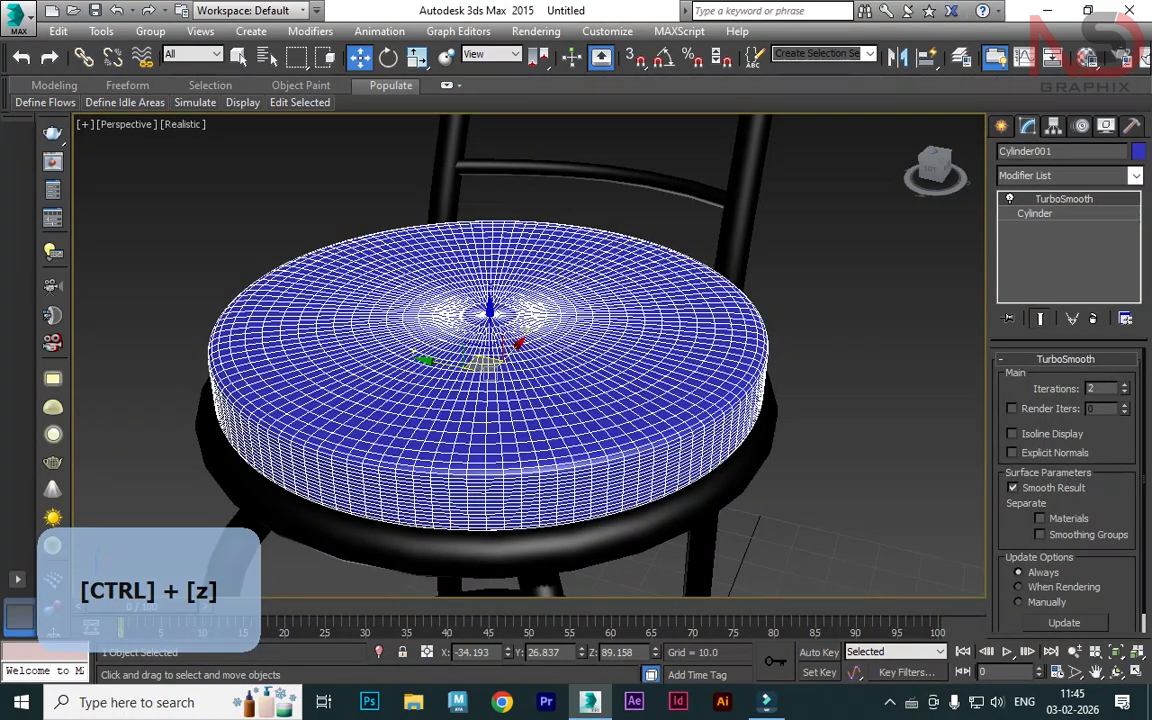
key(ctrl+z)
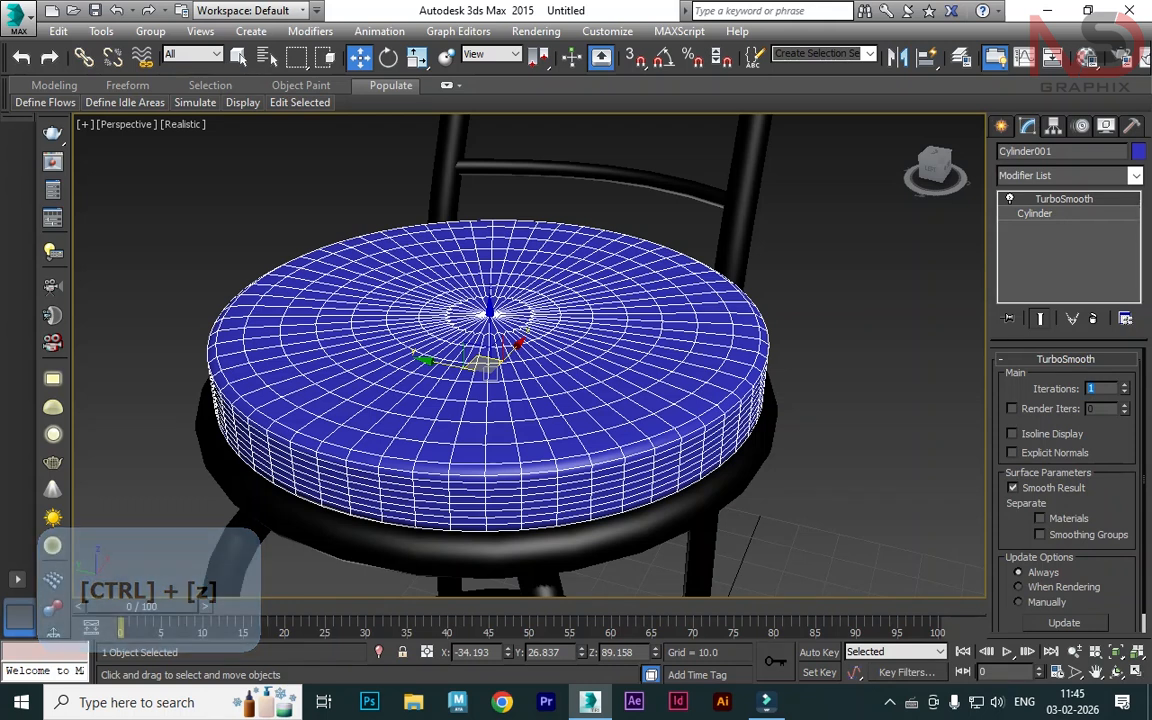
key(ctrl+z)
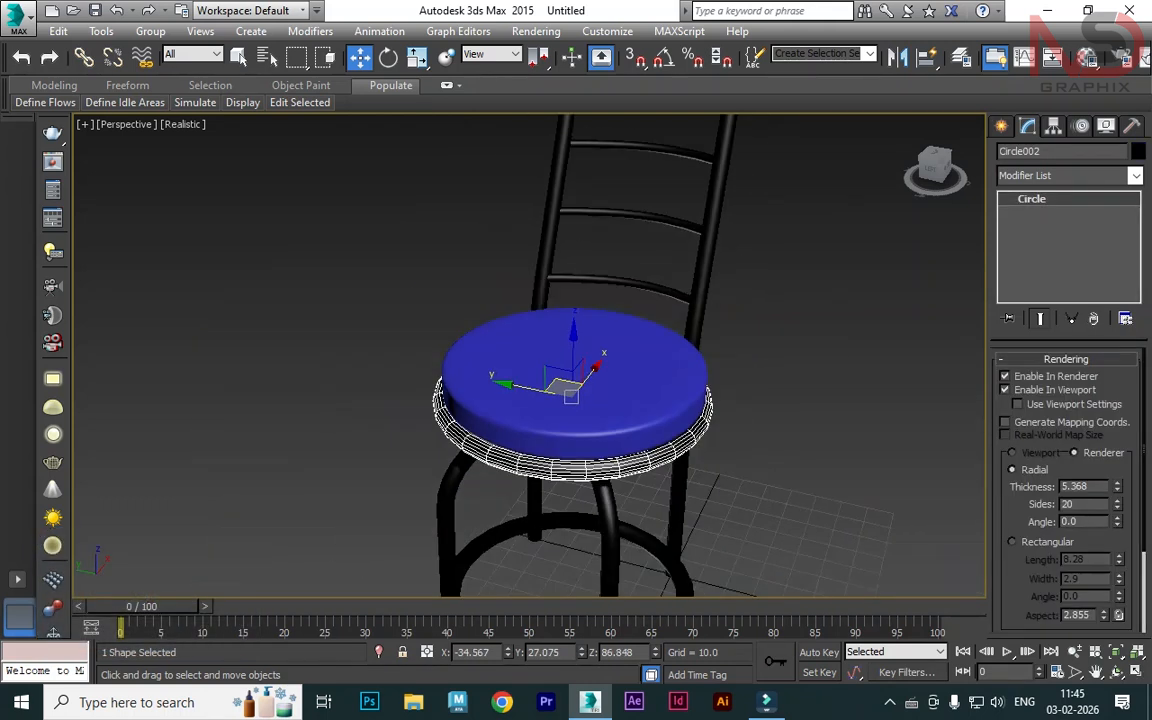
- Examine the whole chair, a front leg's spline rendering settings and the seat's TurboSmooth settings
click(825, 345)
scroll(595, 356, down, 5)
alt+middle_drag(600, 400, 620, 325)
alt+middle_drag(555, 370, 640, 408)
scroll(640, 408, up, 3)
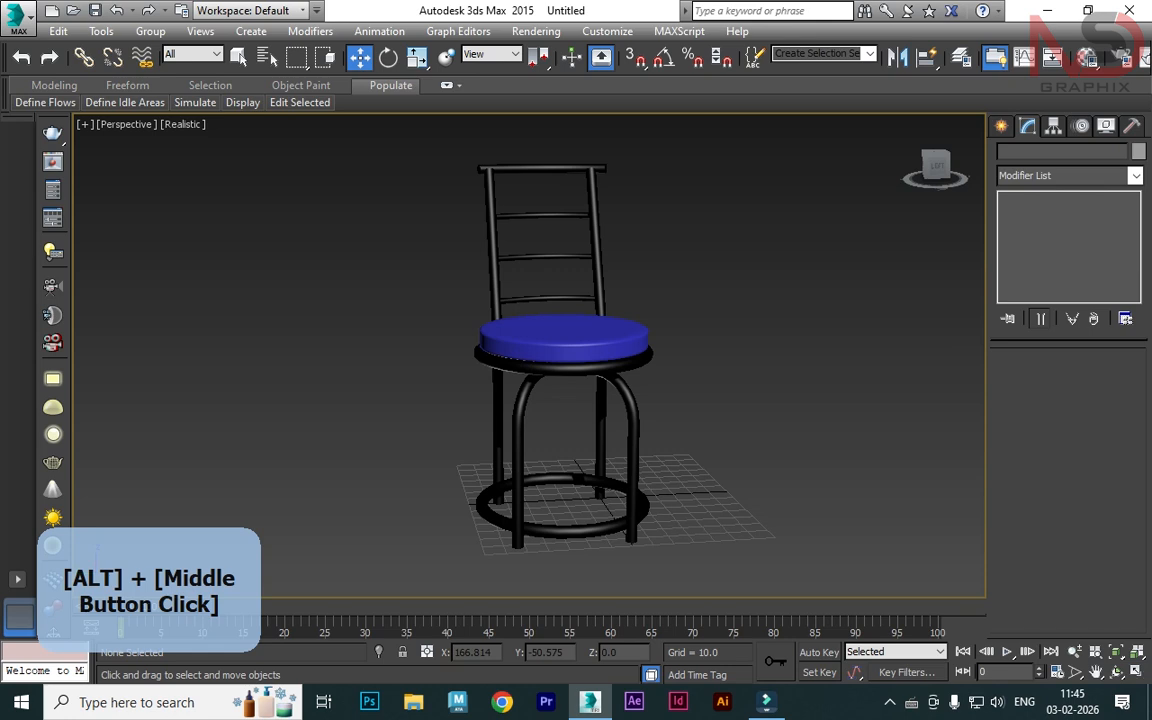
click(630, 423)
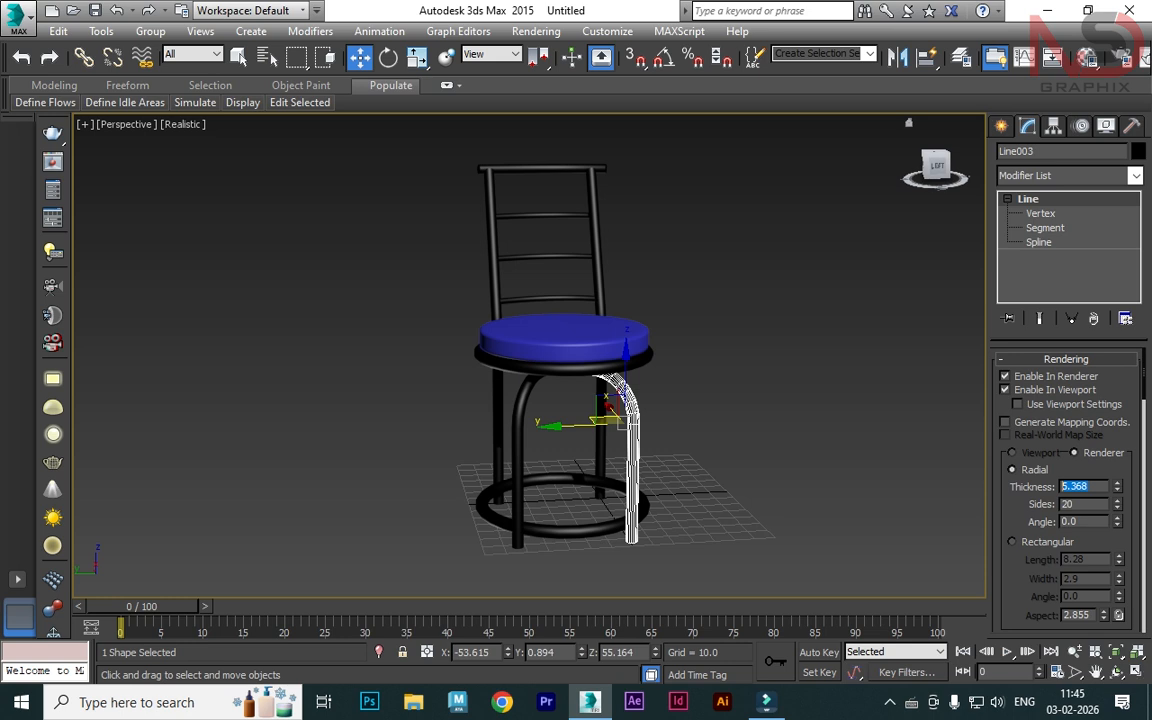
click(1002, 126)
click(1027, 126)
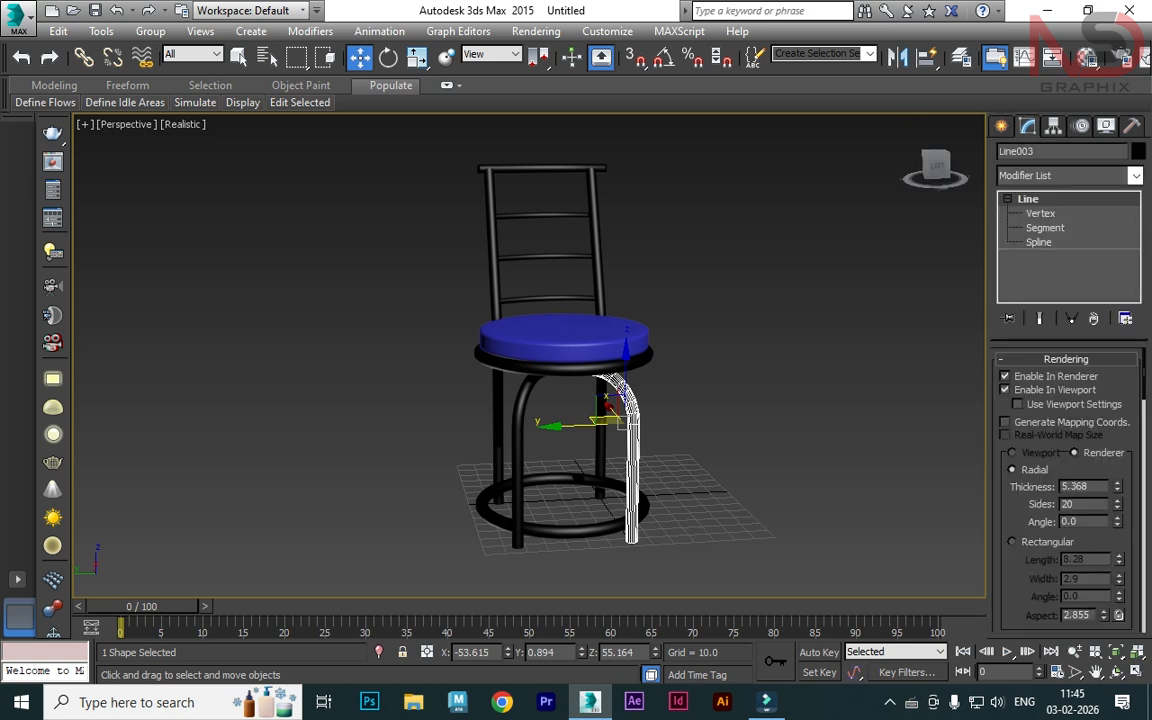
click(765, 320)
click(575, 340)
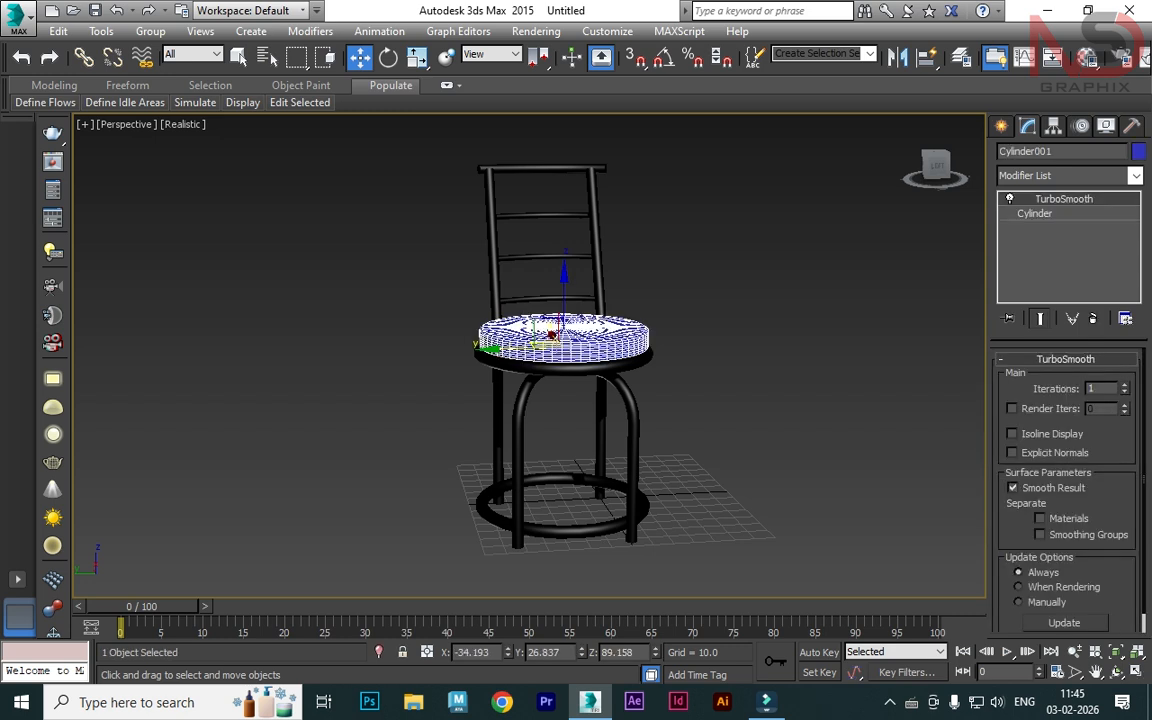
- Deselect the seat and review the complete chair from an angled view and up close
click(270, 455)
alt+middle_drag(268, 455, 200, 470)
middle_drag(720, 415, 560, 410)
scroll(560, 410, up, 5)
scroll(560, 410, down, 5)
middle_drag(648, 364, 692, 373)
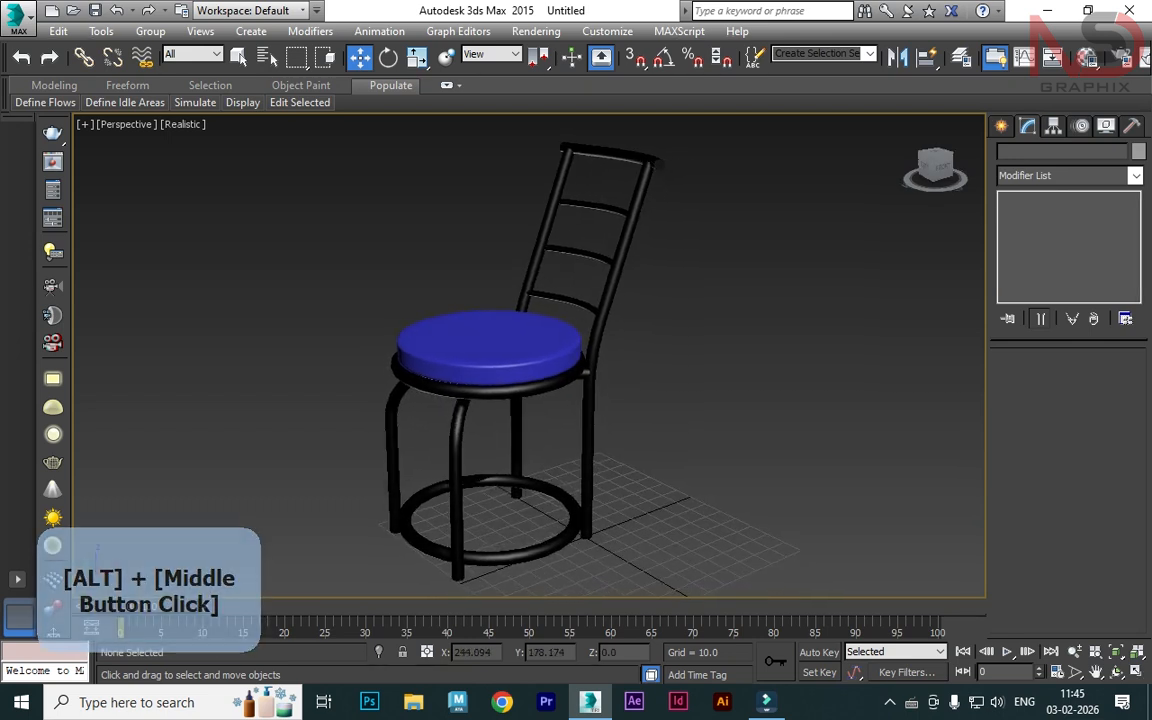